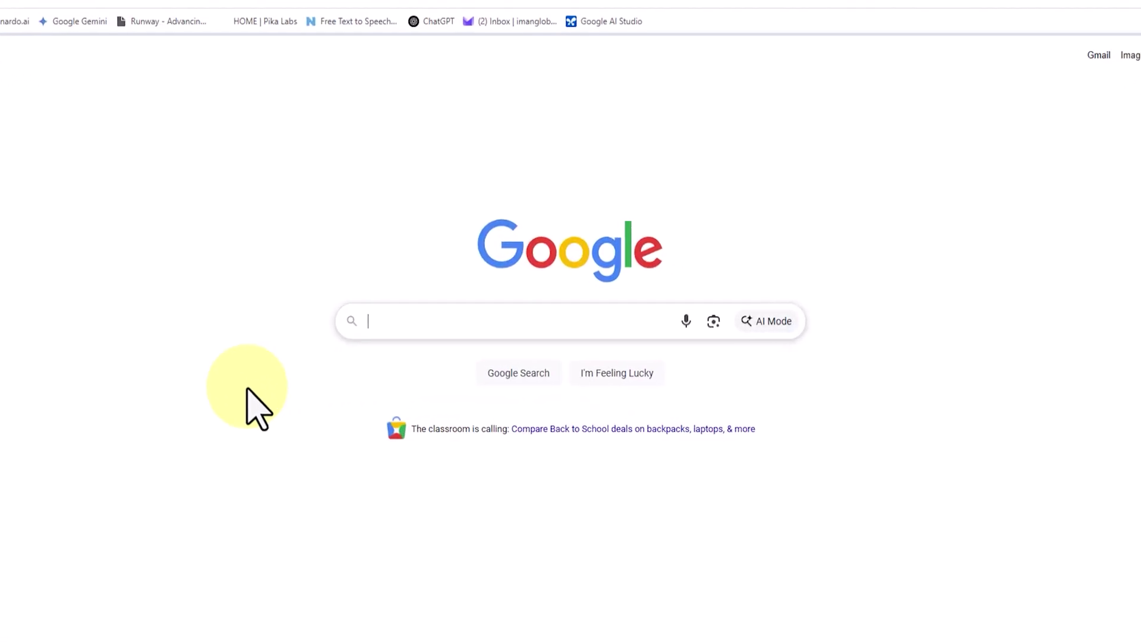
# Search Google for 'Black Forest Labs' and open the official Black Forest Labs site
pyautogui.write('Black Forest Labs')
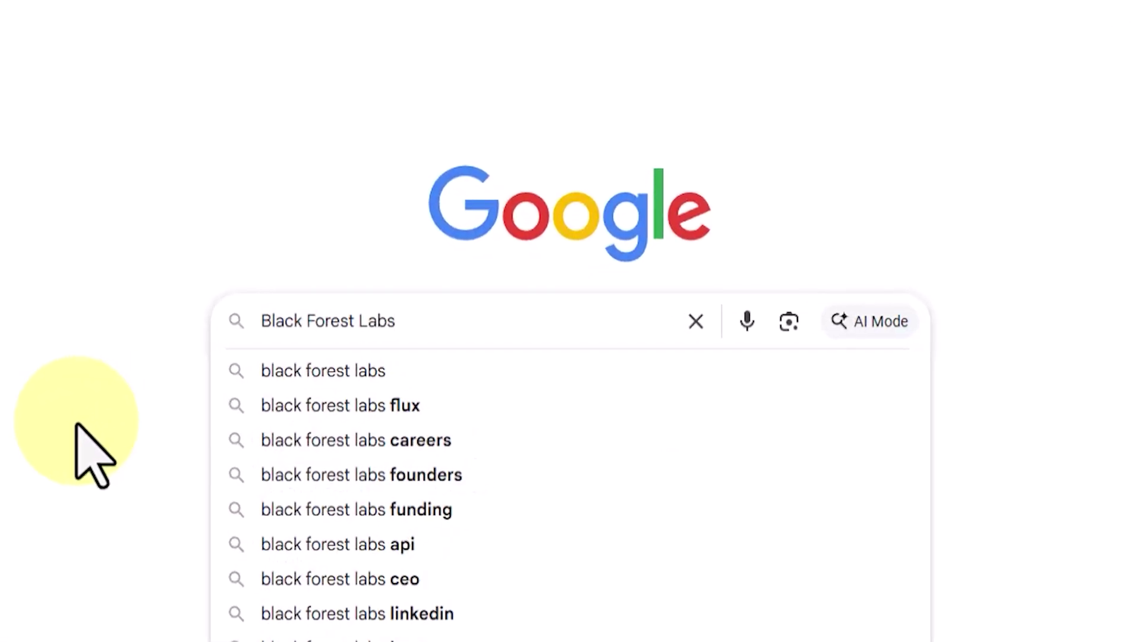
pyautogui.click(92, 451)
pyautogui.click(502, 404)
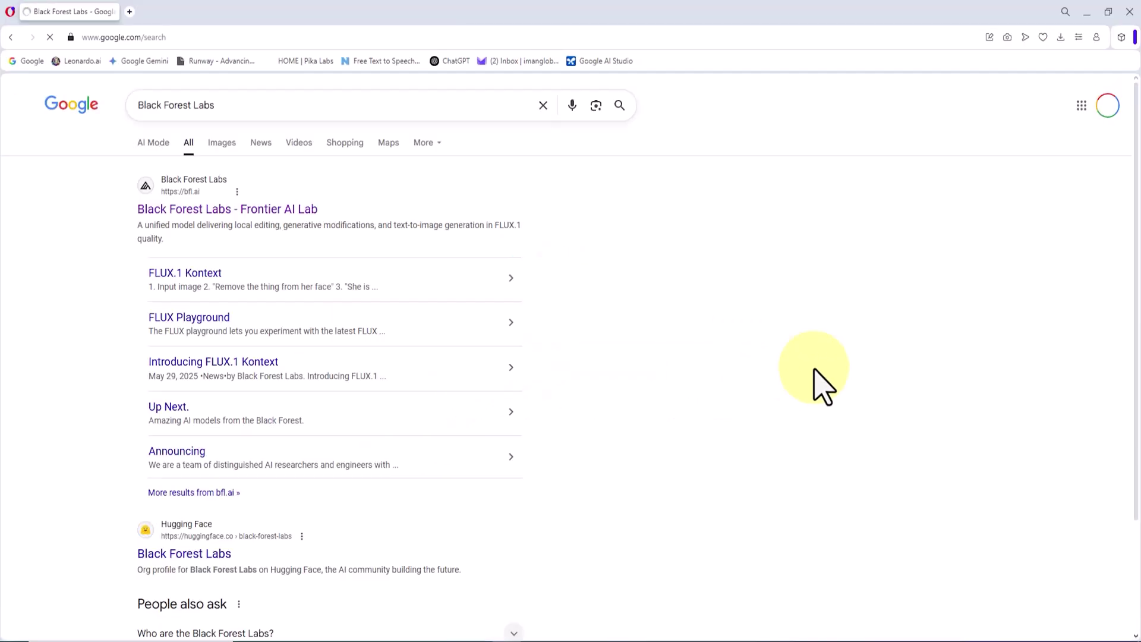
pyautogui.click(296, 211)
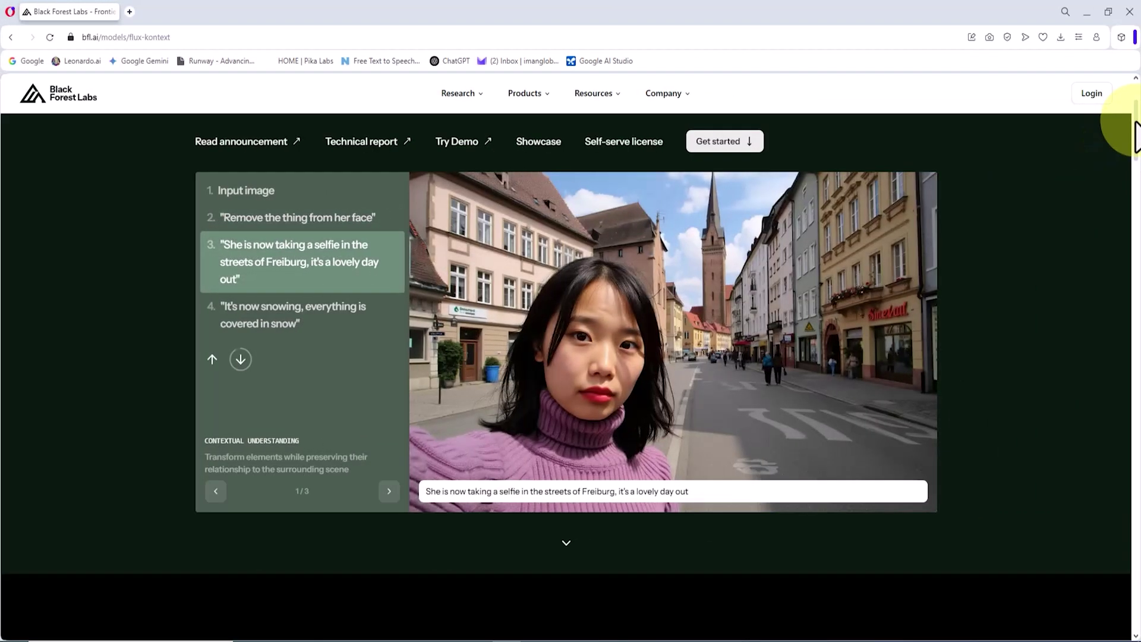
# Scroll the FLUX.1 Kontext page and jump to its Get started section
pyautogui.moveTo(1133, 128); pyautogui.dragTo(1133, 84)
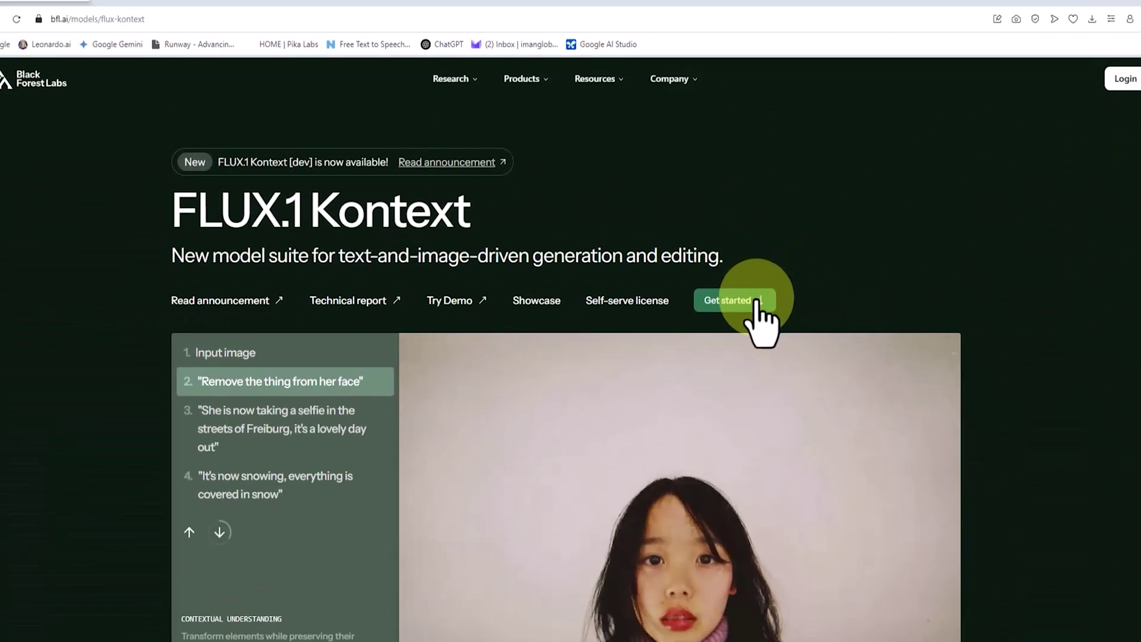
pyautogui.click(838, 287)
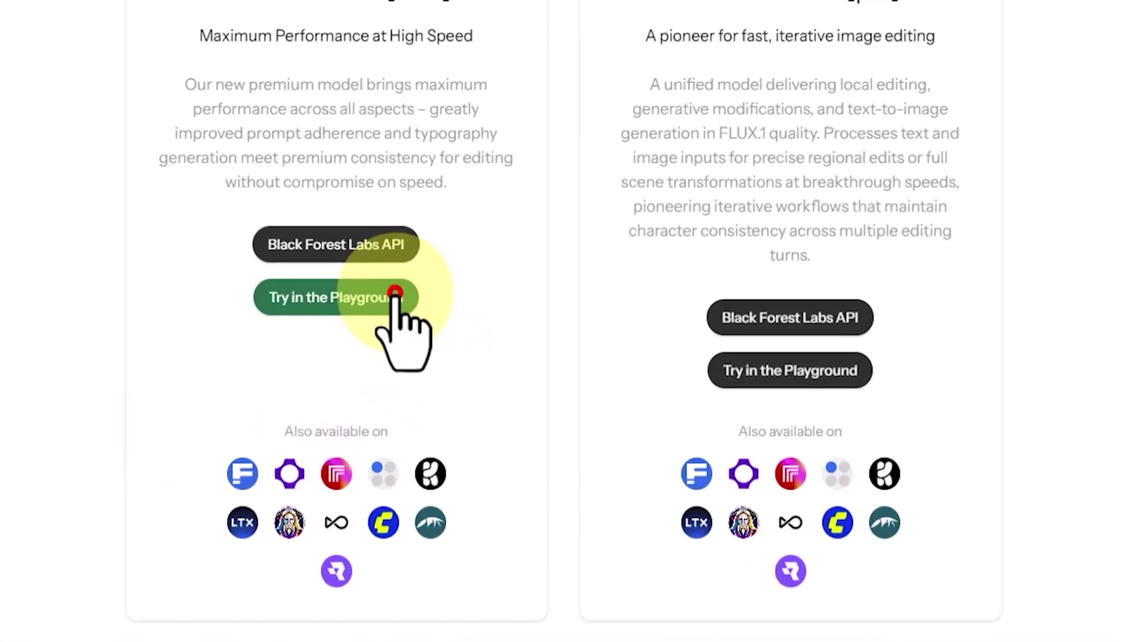
# Open the first Kontext model in the Playground and sign in with a Google account
pyautogui.click(414, 328)
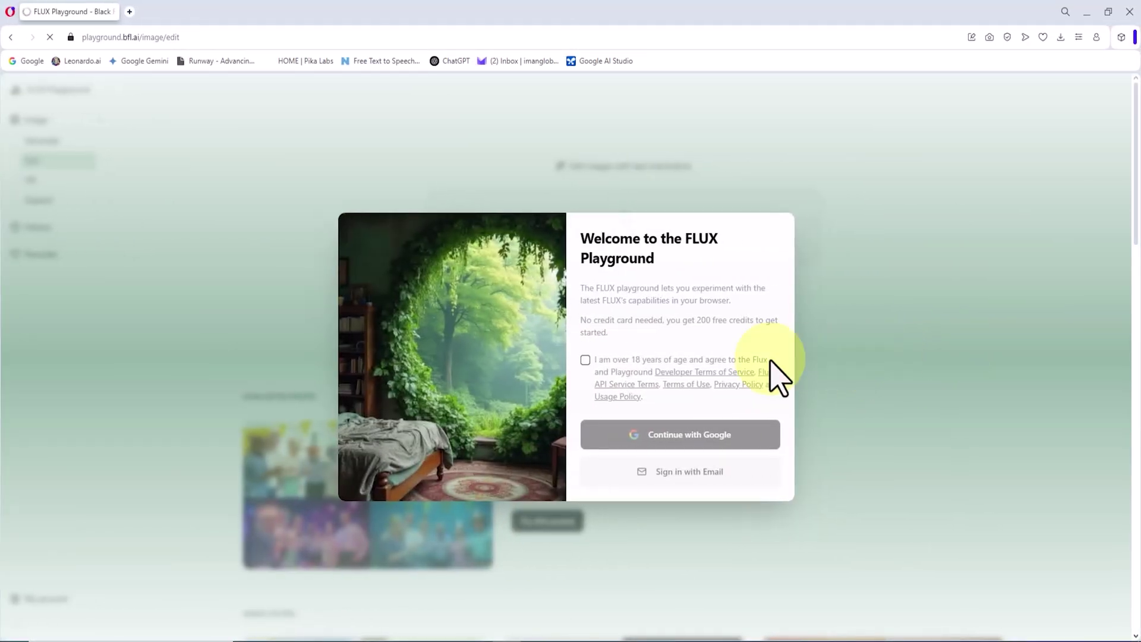
pyautogui.click(585, 360)
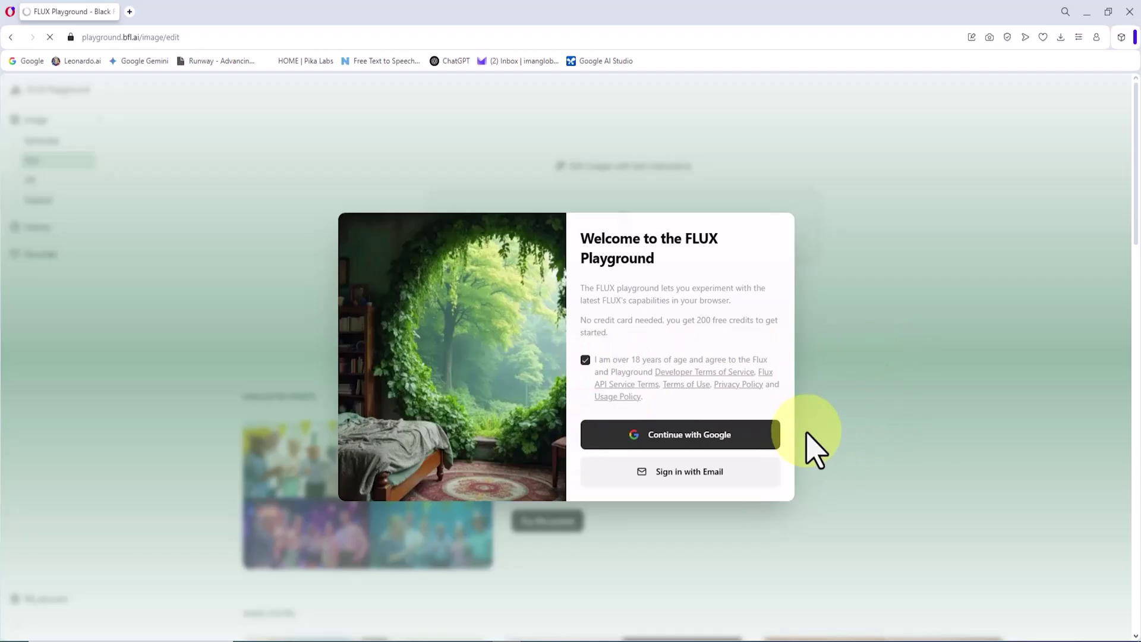
pyautogui.click(851, 458)
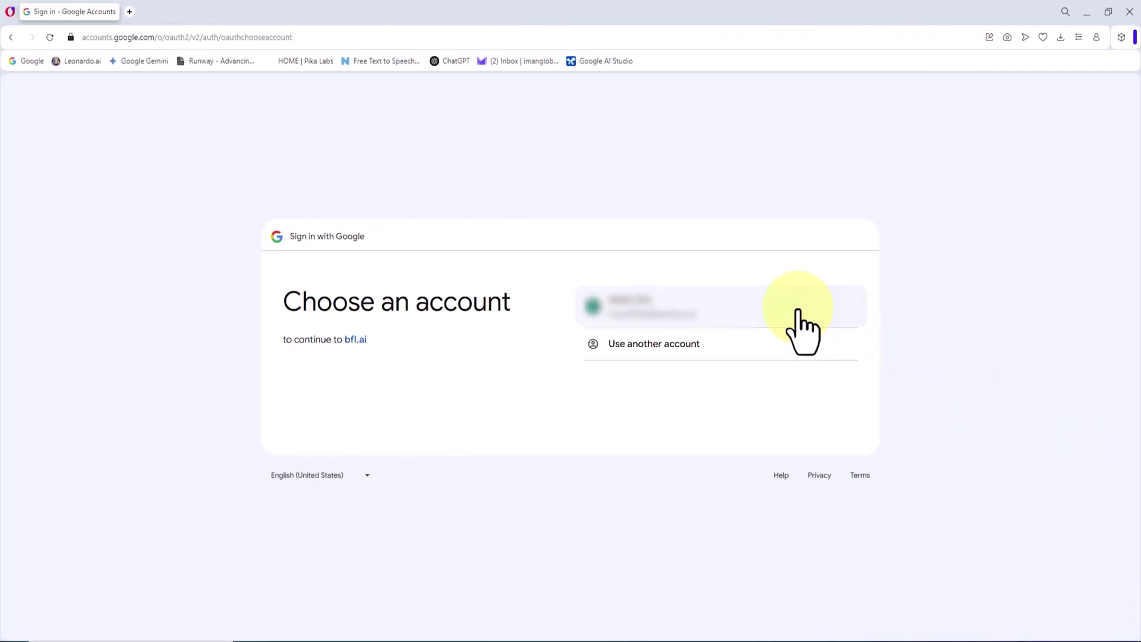
pyautogui.click(797, 309)
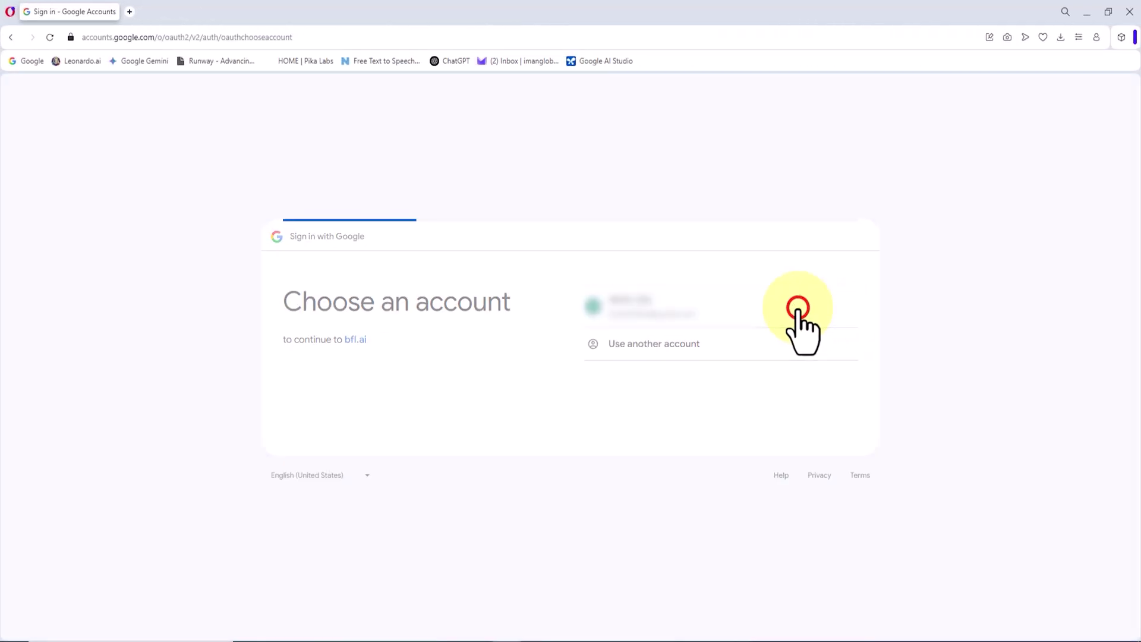
pyautogui.click(830, 469)
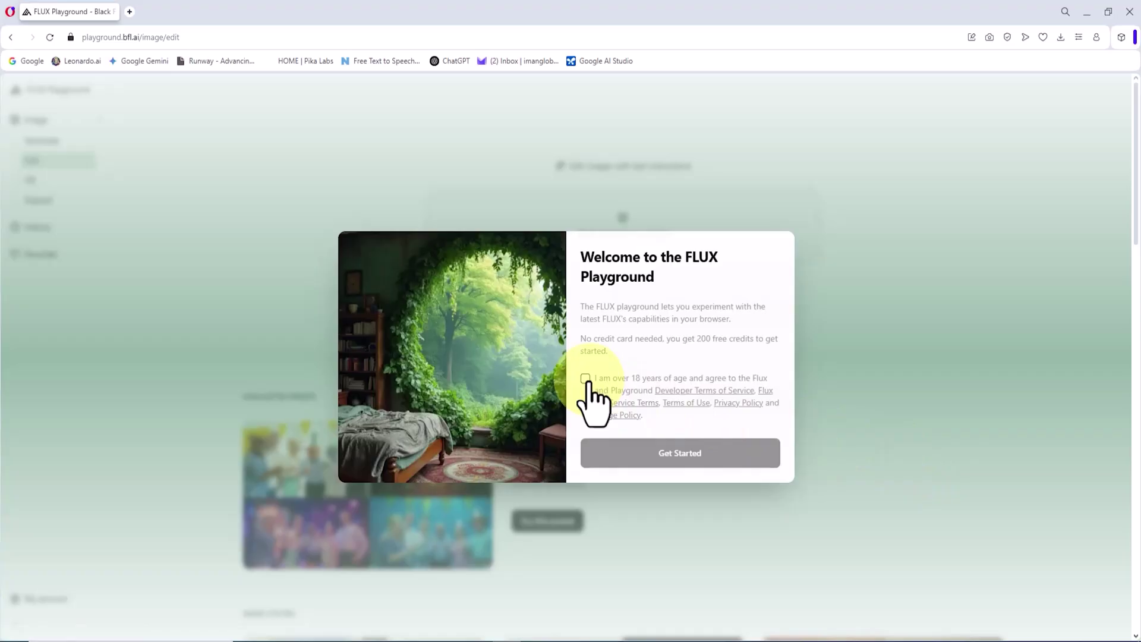
# Accept the age and terms agreement and enter the Playground's Edit page
pyautogui.click(586, 379)
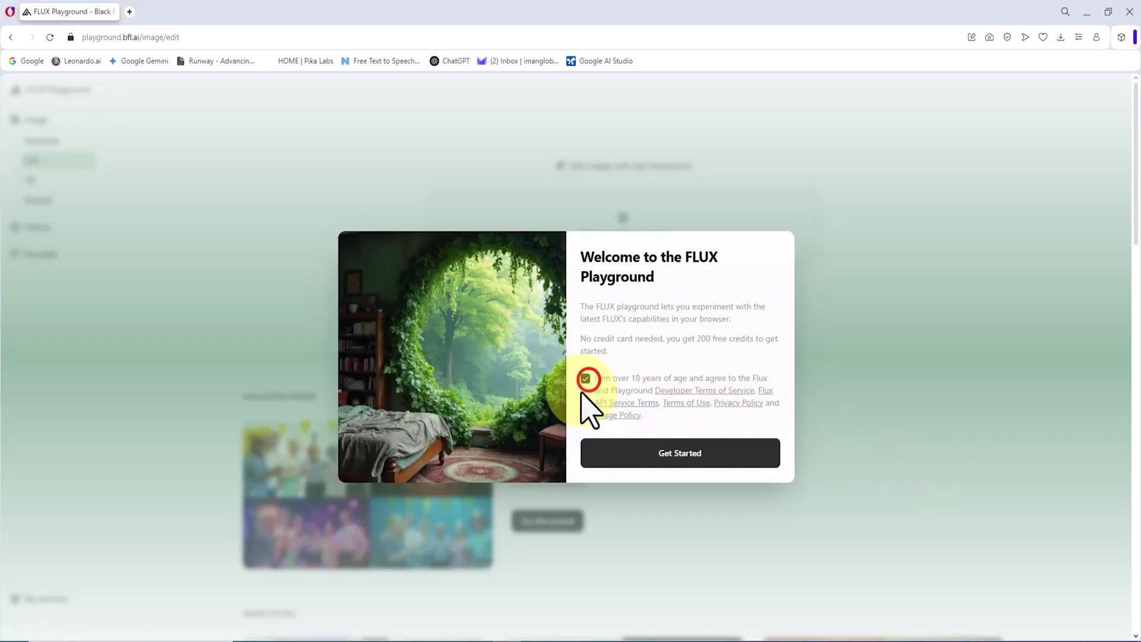
pyautogui.click(750, 457)
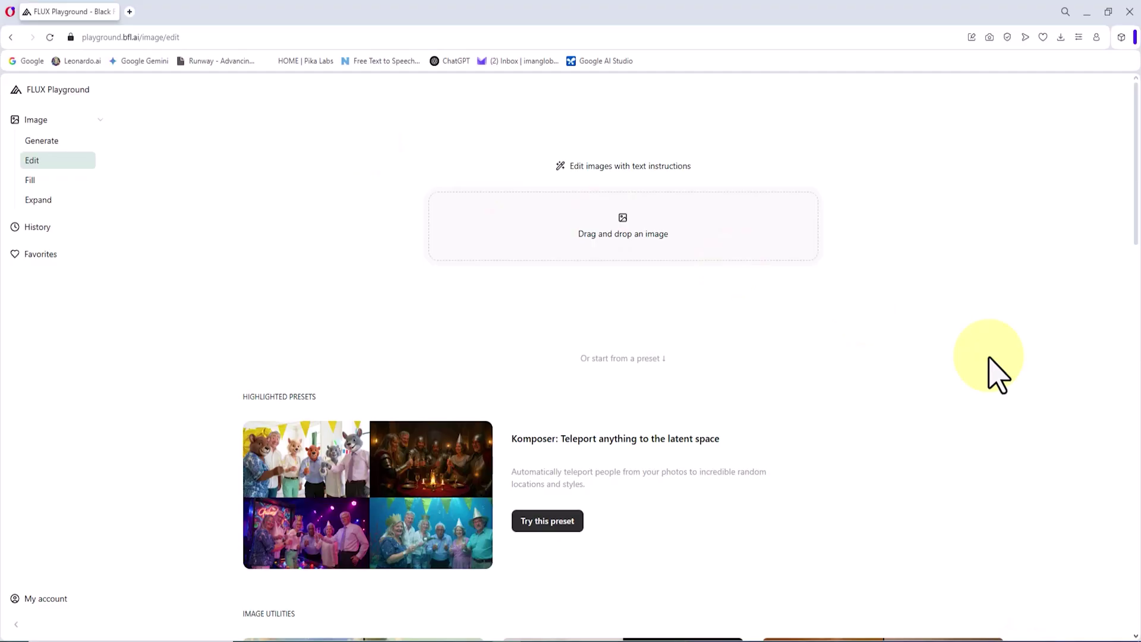
pyautogui.scroll(-10, 998, 374)
pyautogui.scroll(-12, 1077, 392)
pyautogui.scroll(5, 1076, 392)
pyautogui.scroll(15, 1077, 392)
pyautogui.scroll(-5, 1075, 390)
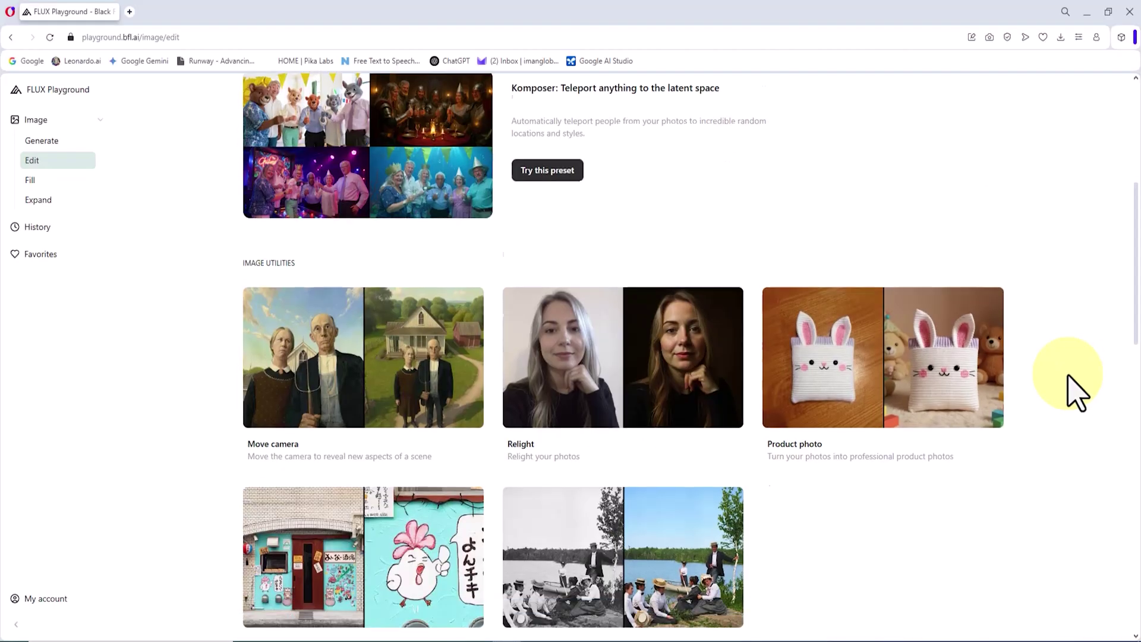
pyautogui.scroll(-4, 1072, 393)
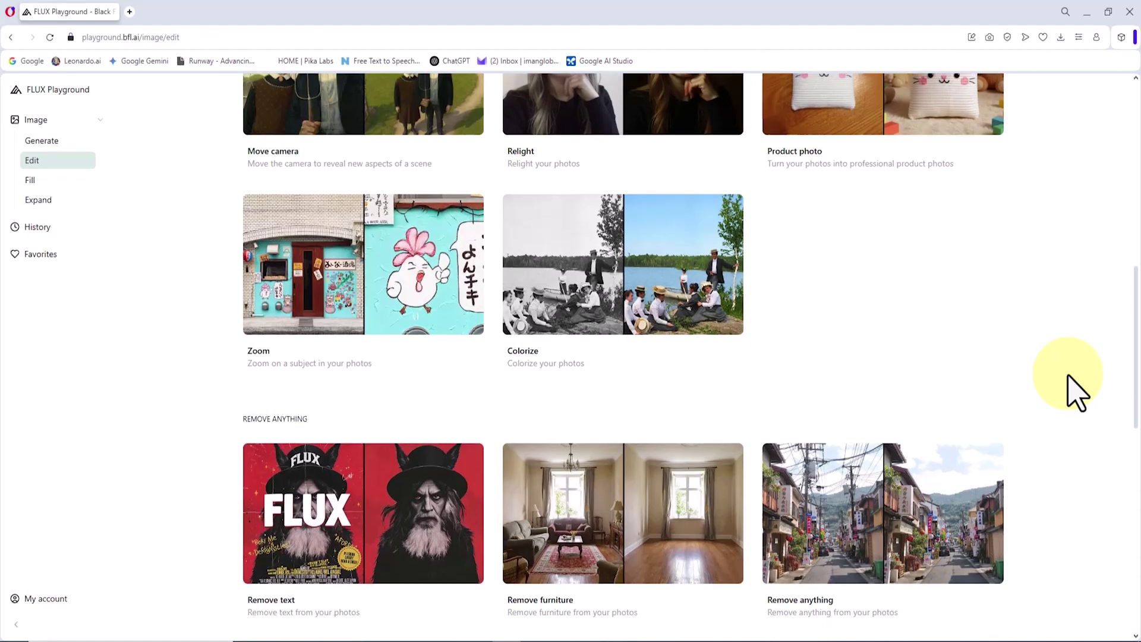
pyautogui.scroll(-5, 1072, 392)
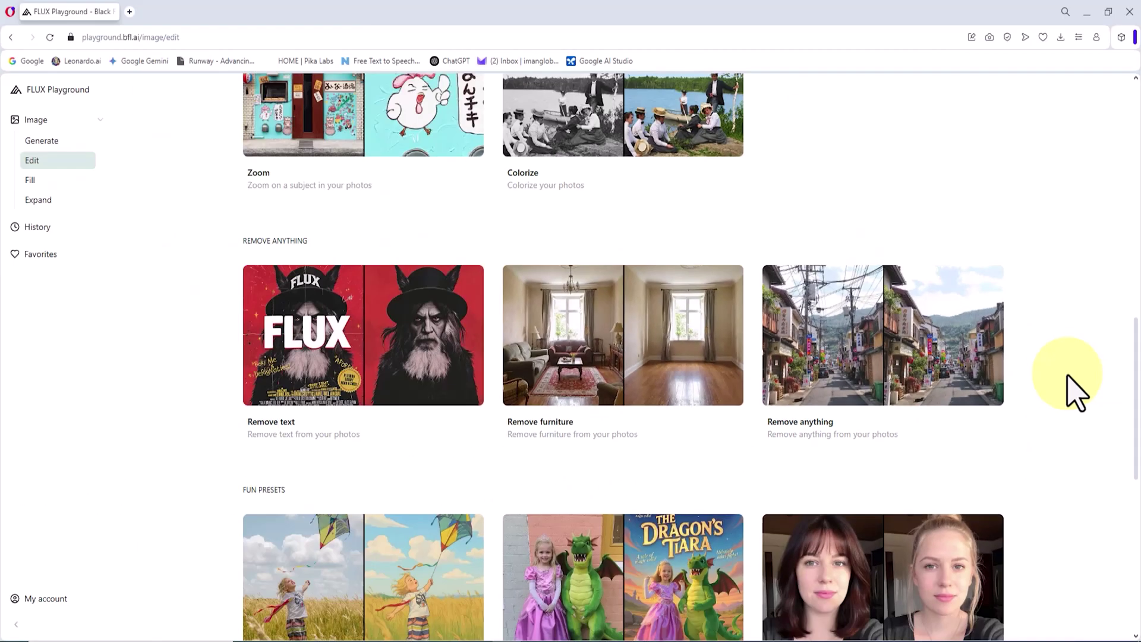
pyautogui.scroll(-5, 1073, 389)
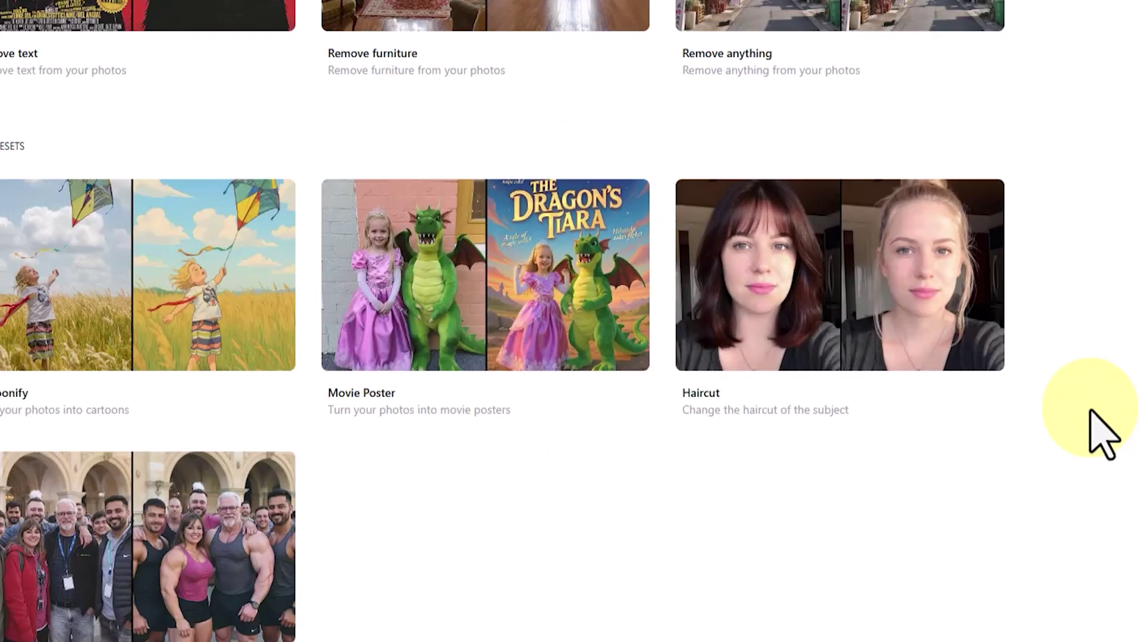
pyautogui.scroll(-5, 1069, 393)
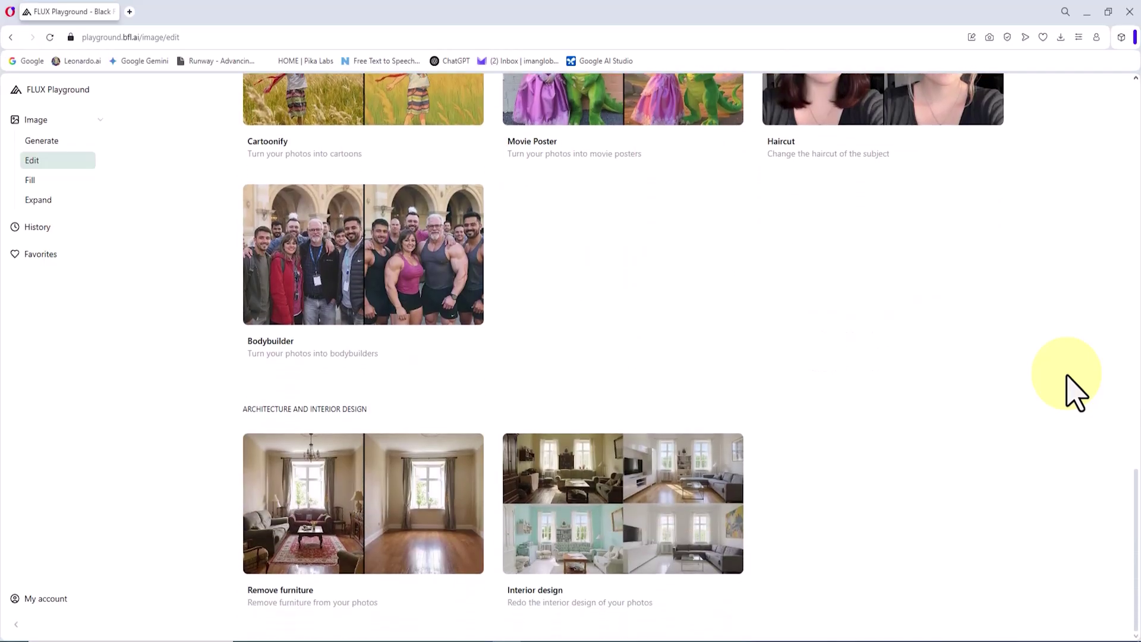
pyautogui.scroll(10, 1075, 392)
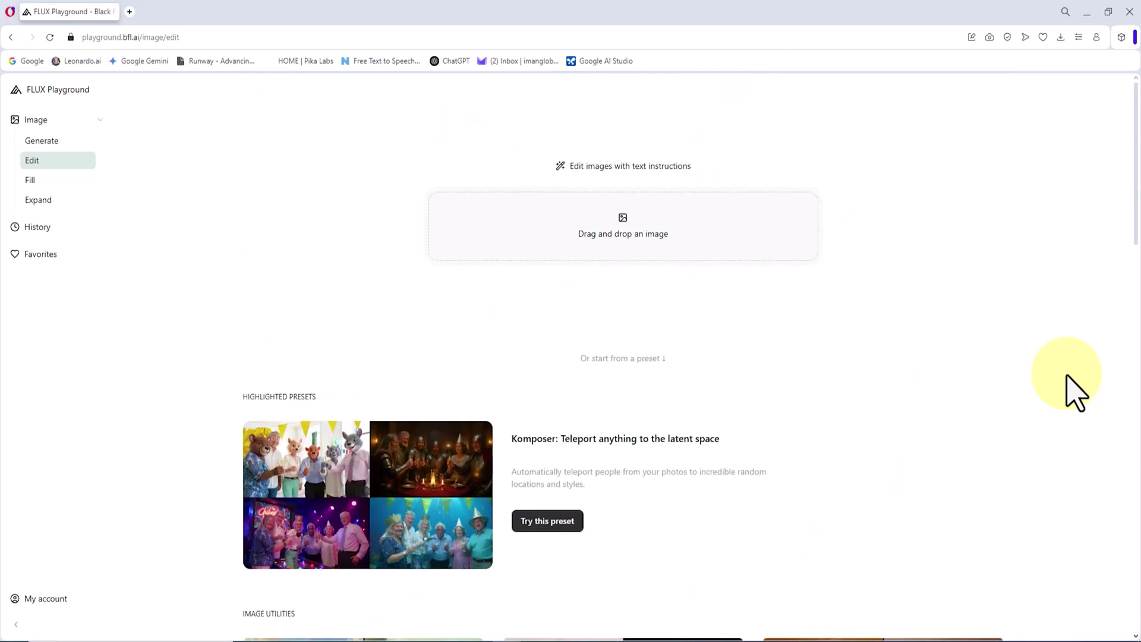
pyautogui.click(65, 599)
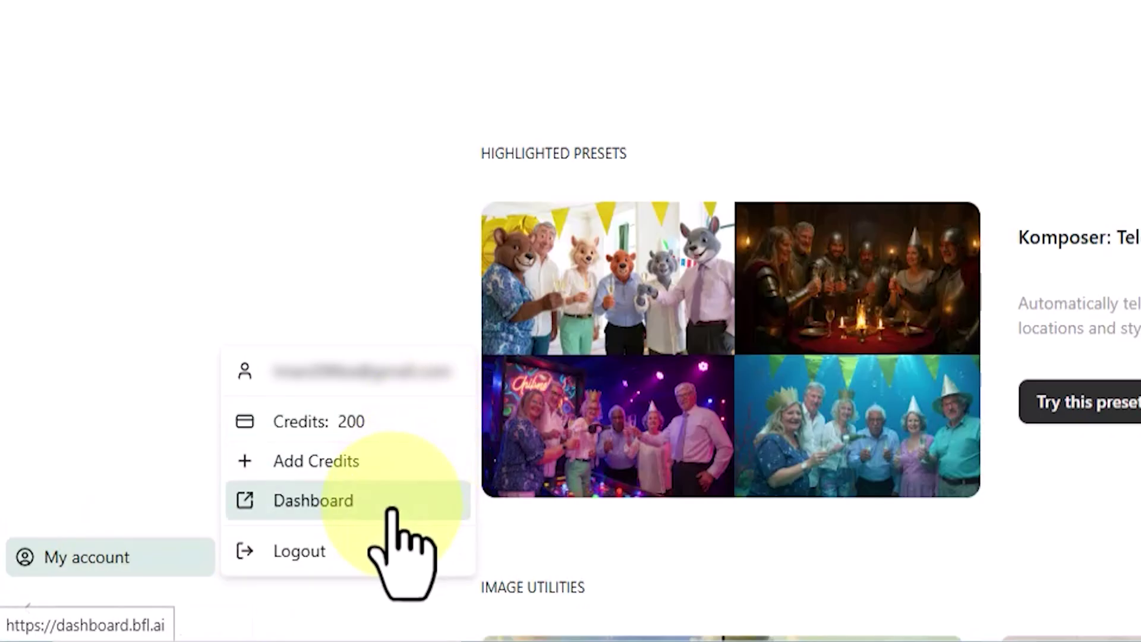
pyautogui.click(88, 473)
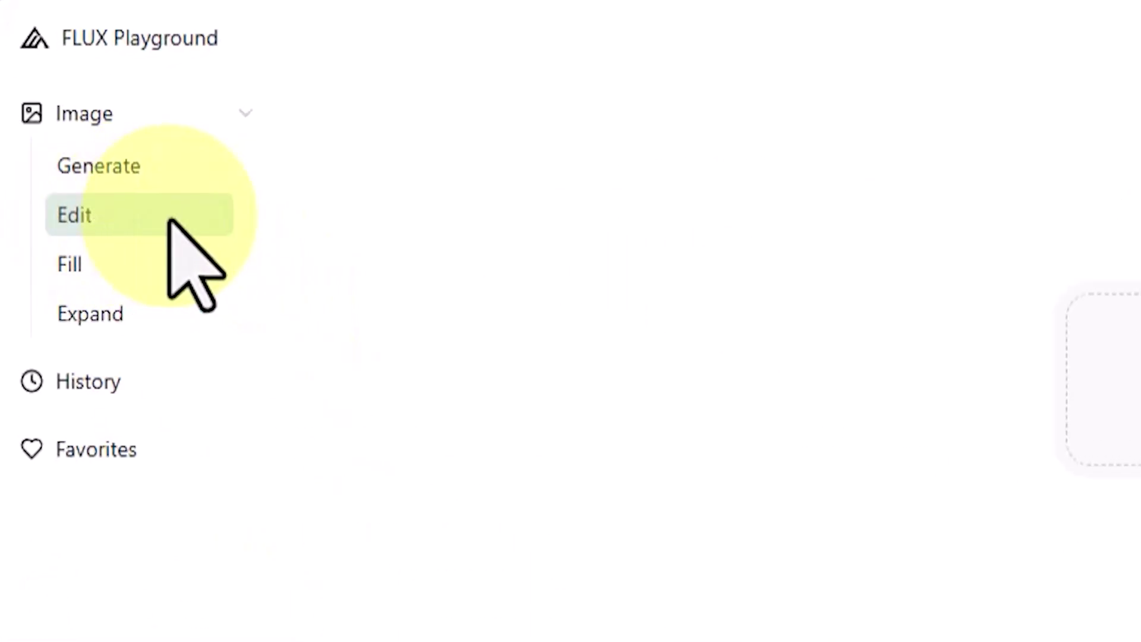
pyautogui.click(167, 223)
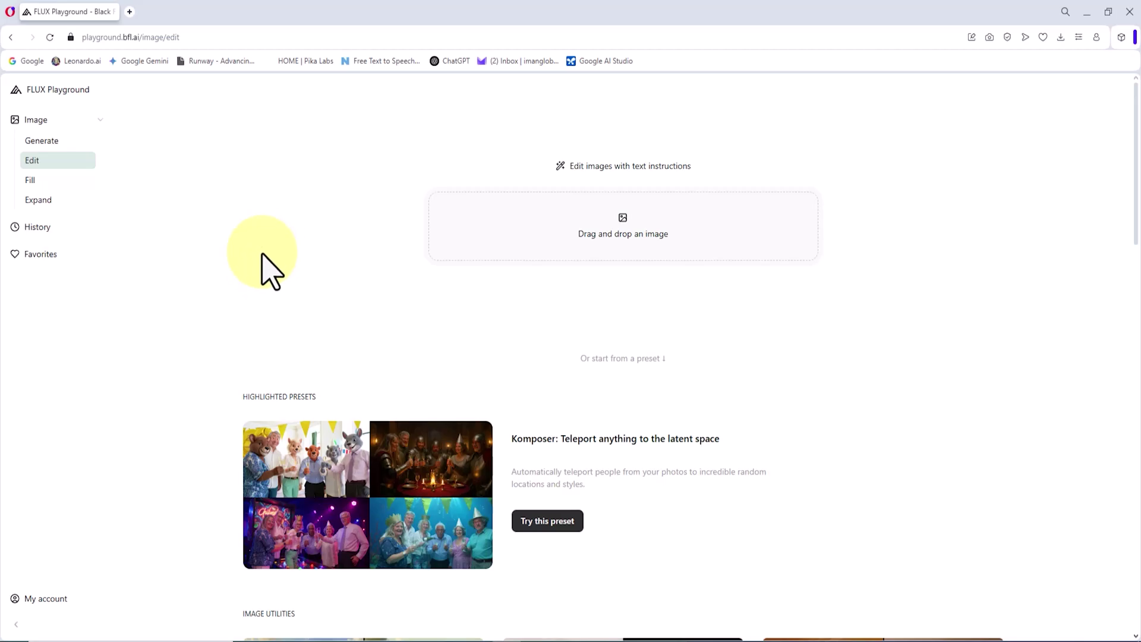
# Upload the blonde character portrait PNG and paste the winter-clothes mountain prompt
pyautogui.click(754, 215)
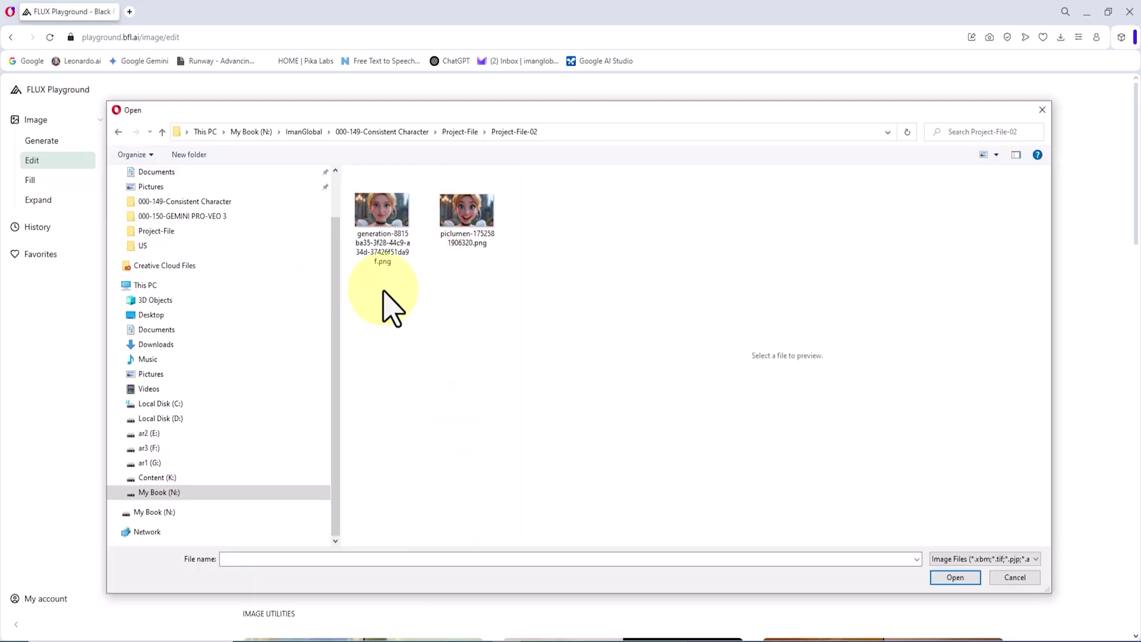
pyautogui.click(380, 226)
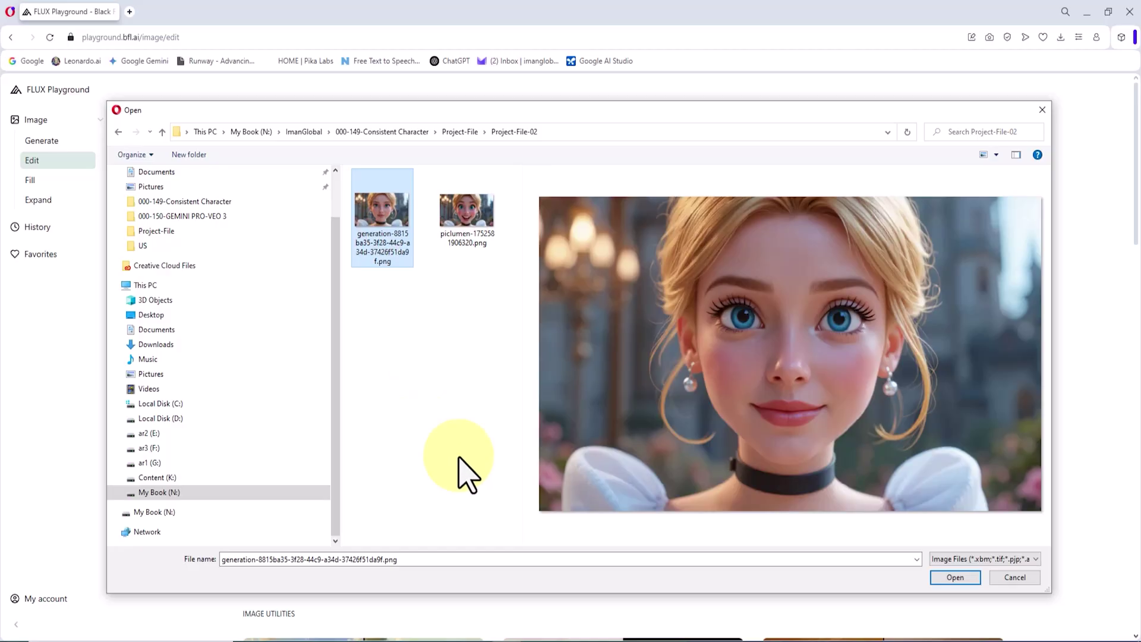
pyautogui.click(969, 580)
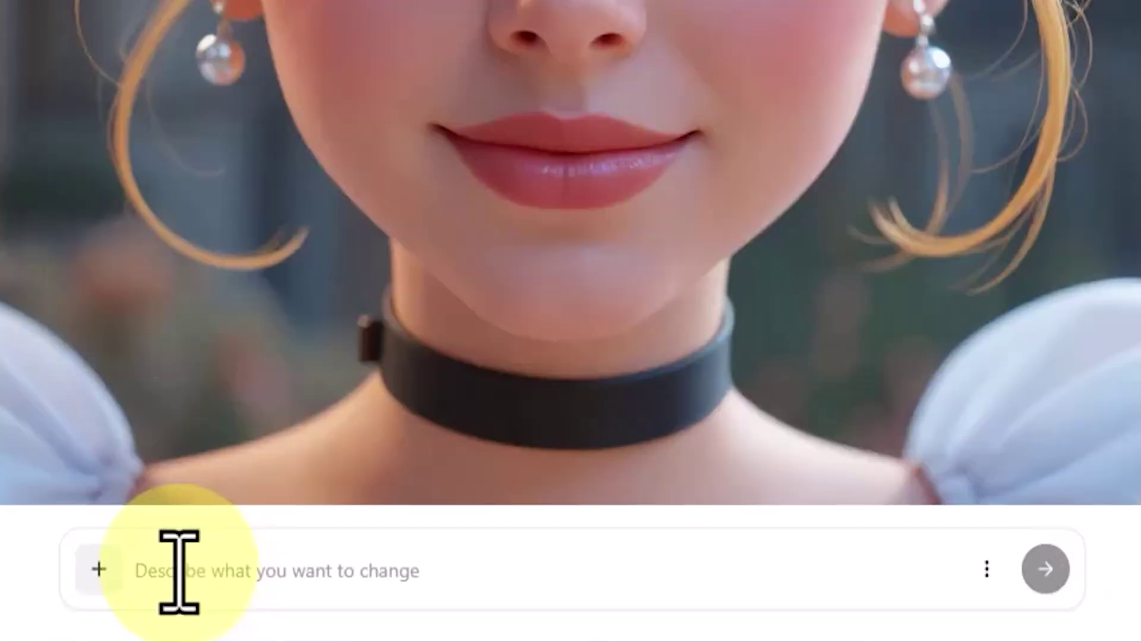
pyautogui.click(438, 609)
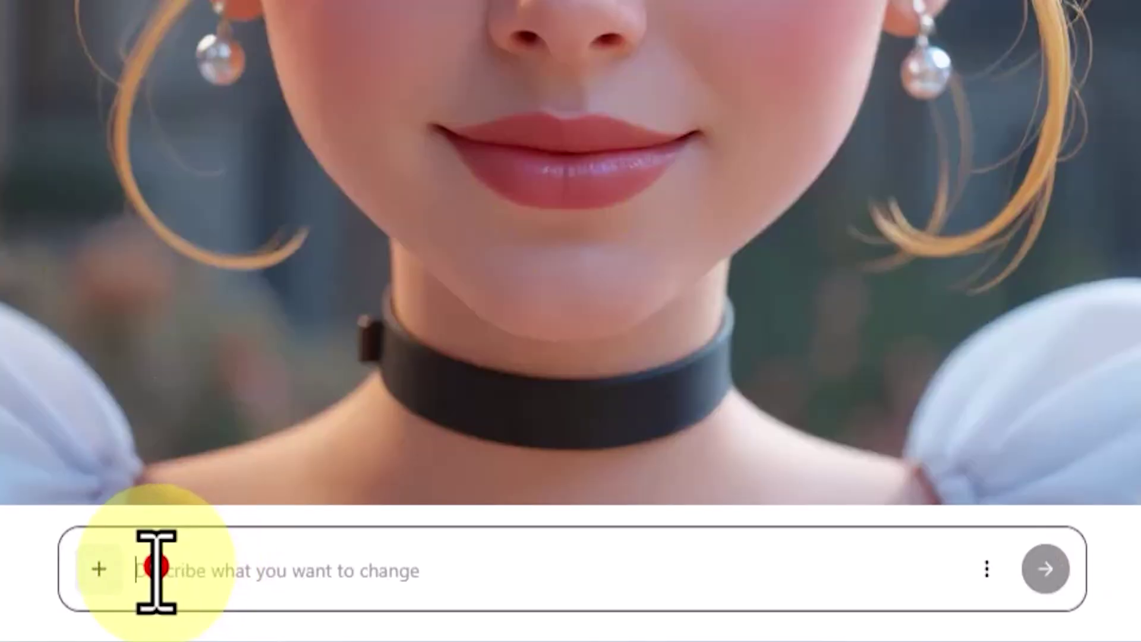
pyautogui.write('Medium shot: She’s wearing warm winter clothes in a mountain area')
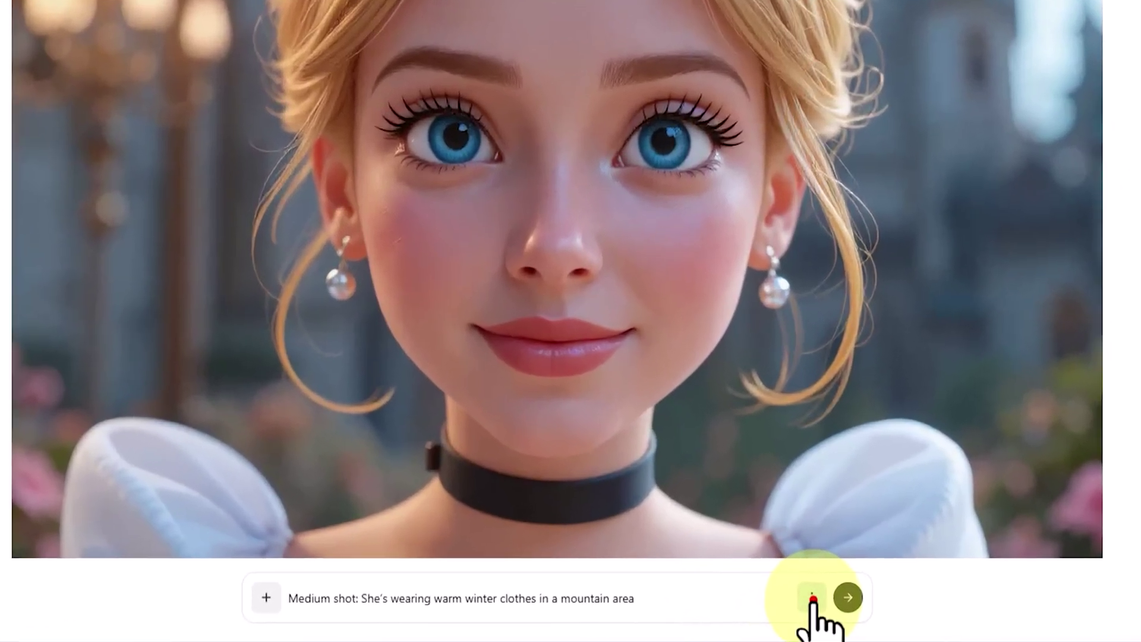
# Set the generation settings to Kontext [pro], batch size 2 and JPEG output
pyautogui.click(804, 609)
pyautogui.click(950, 279)
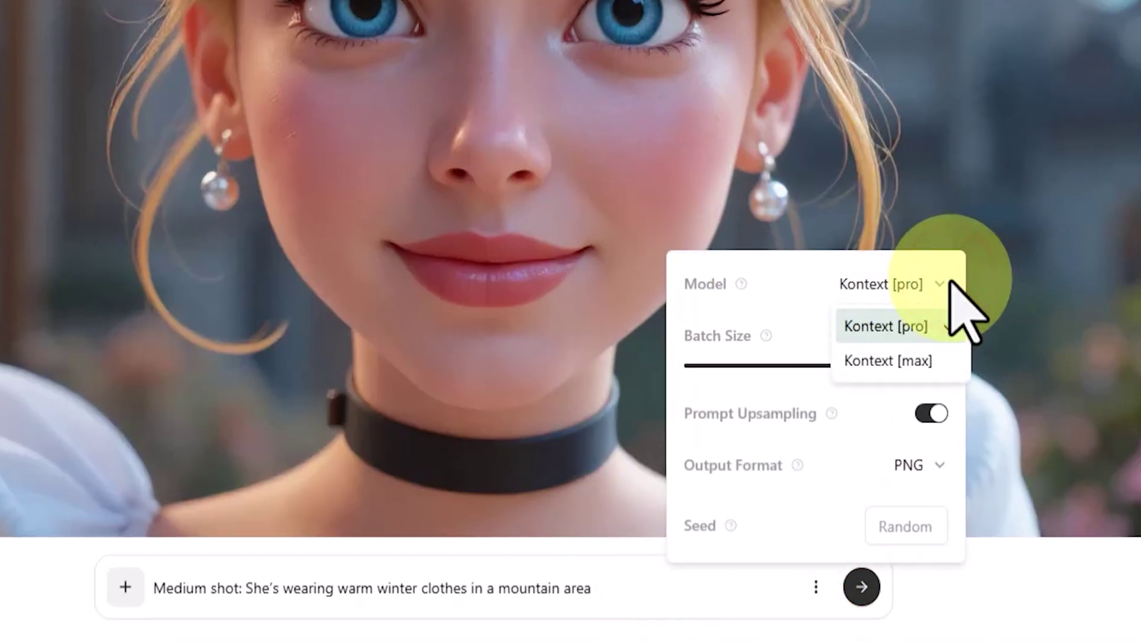
pyautogui.click(922, 360)
pyautogui.click(943, 282)
pyautogui.click(919, 324)
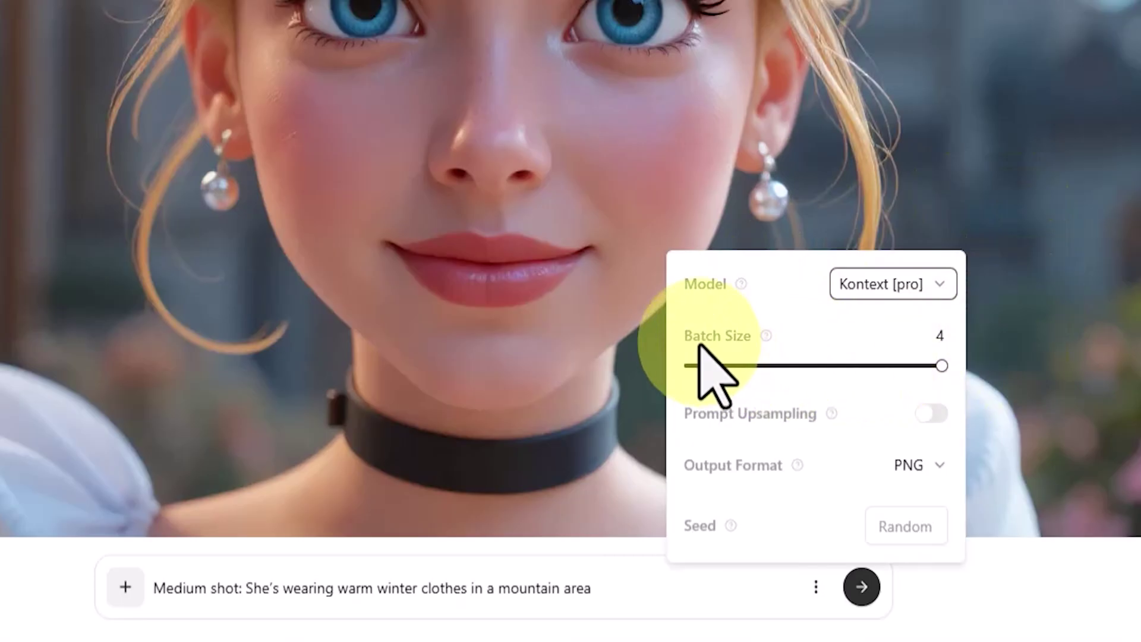
pyautogui.moveTo(915, 363); pyautogui.dragTo(809, 371)
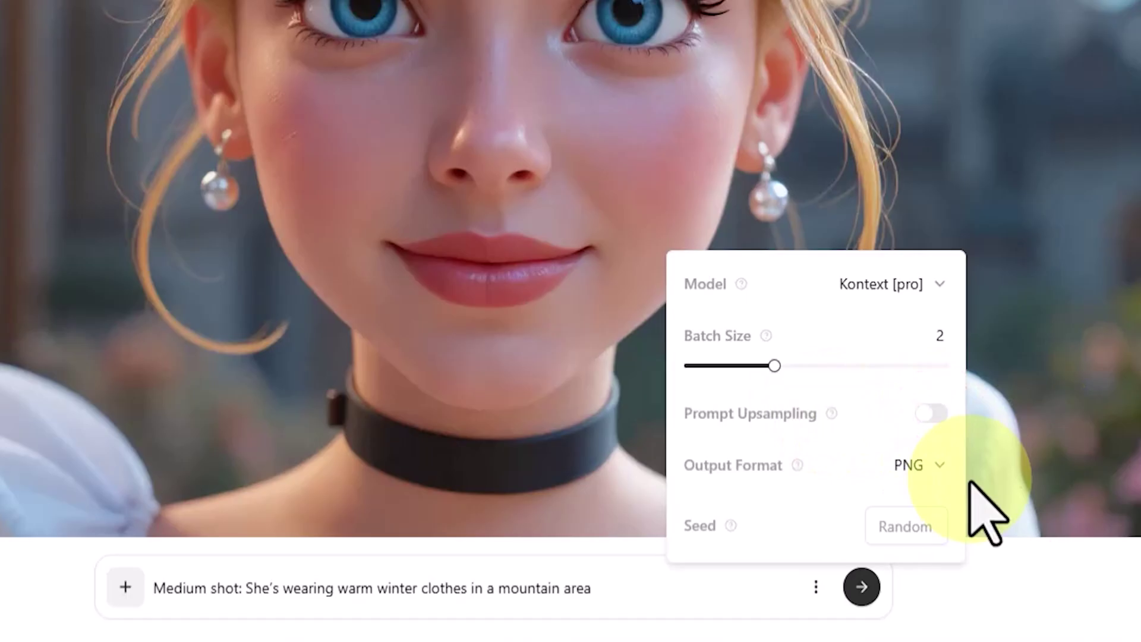
pyautogui.click(933, 462)
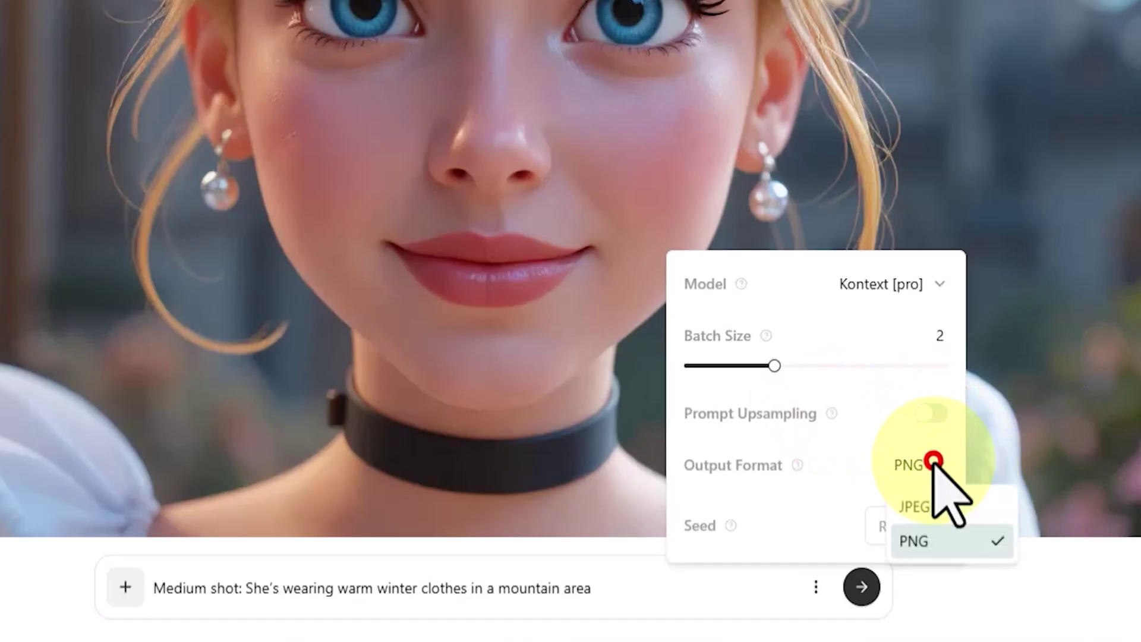
pyautogui.click(992, 508)
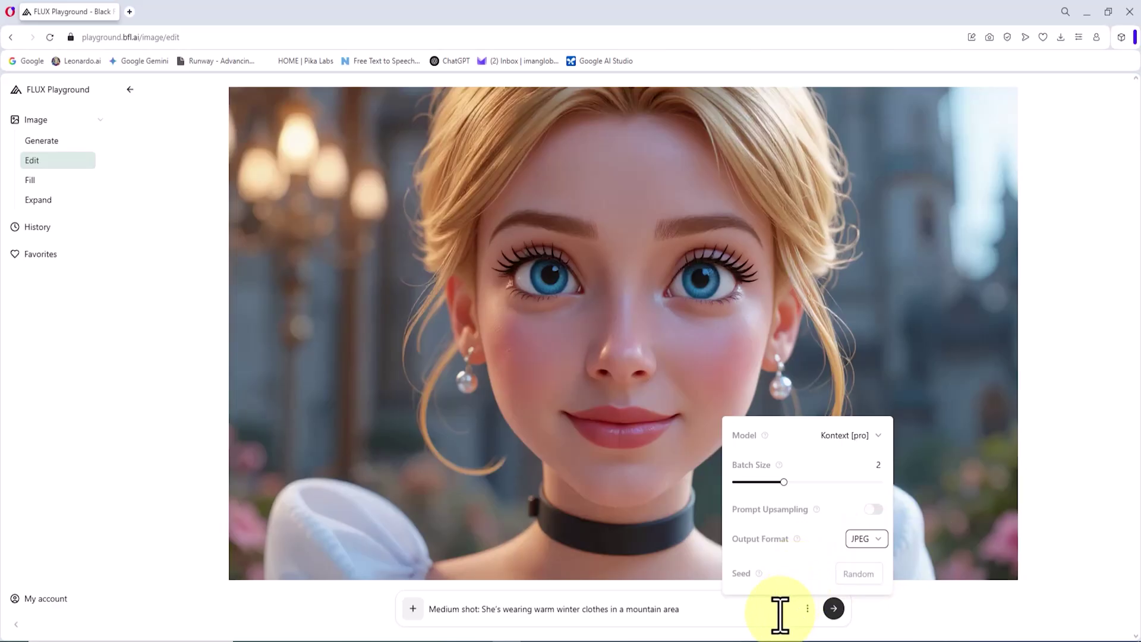
pyautogui.click(778, 610)
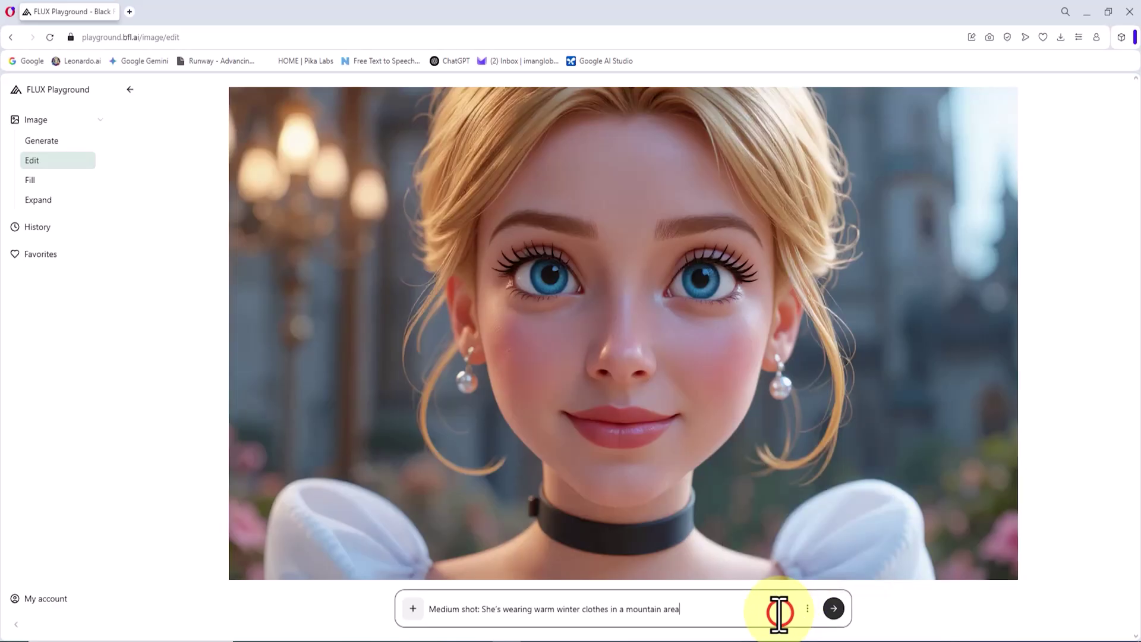
# Run the winter mountain edit and wait for its two results
pyautogui.click(861, 588)
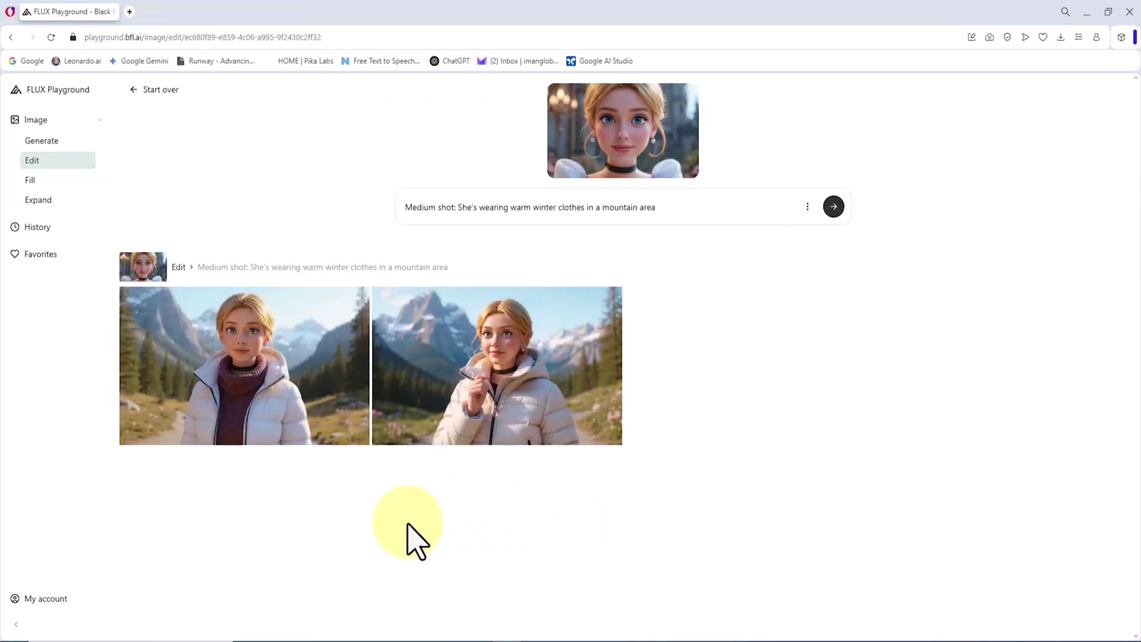
pyautogui.moveTo(312, 336)
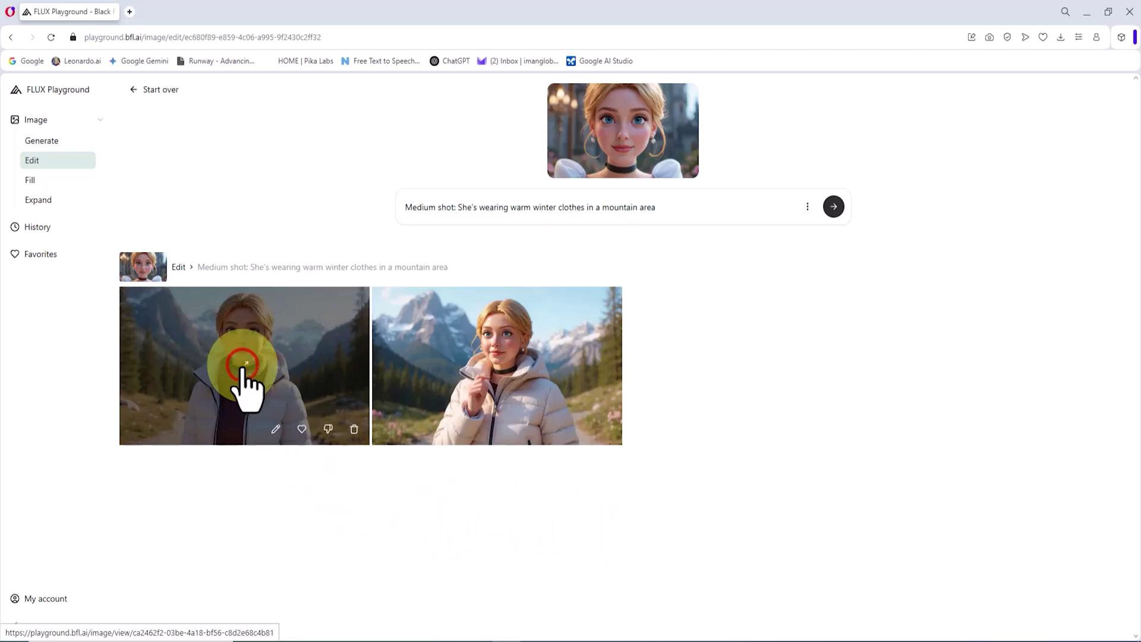
# Download the first winter-jacket image and check it in Photos
pyautogui.click(242, 366)
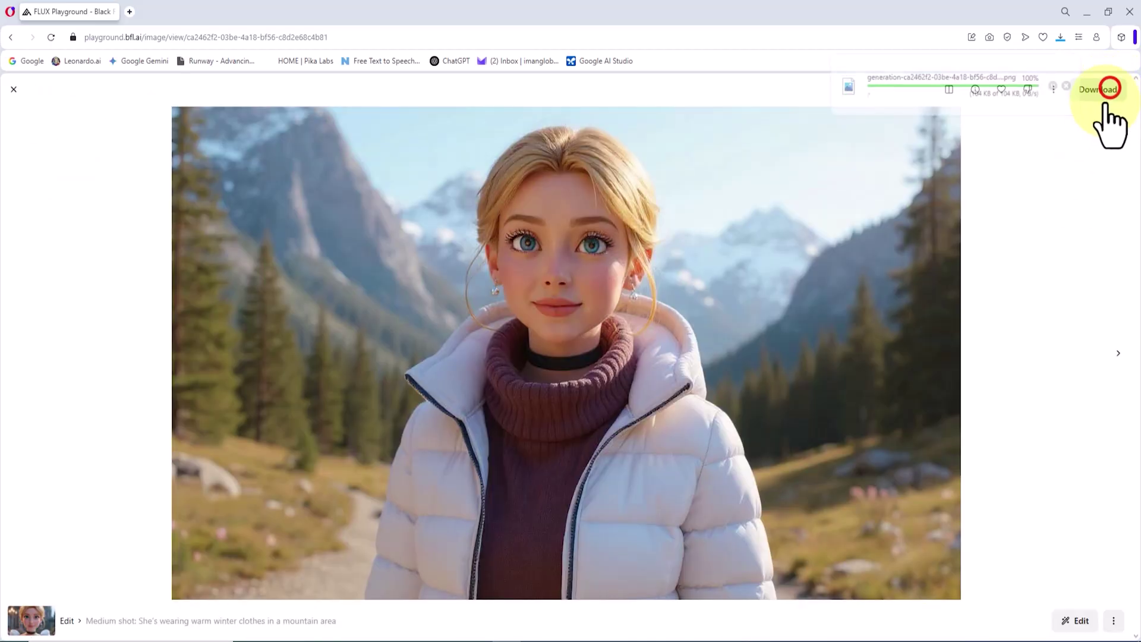
pyautogui.click(976, 87)
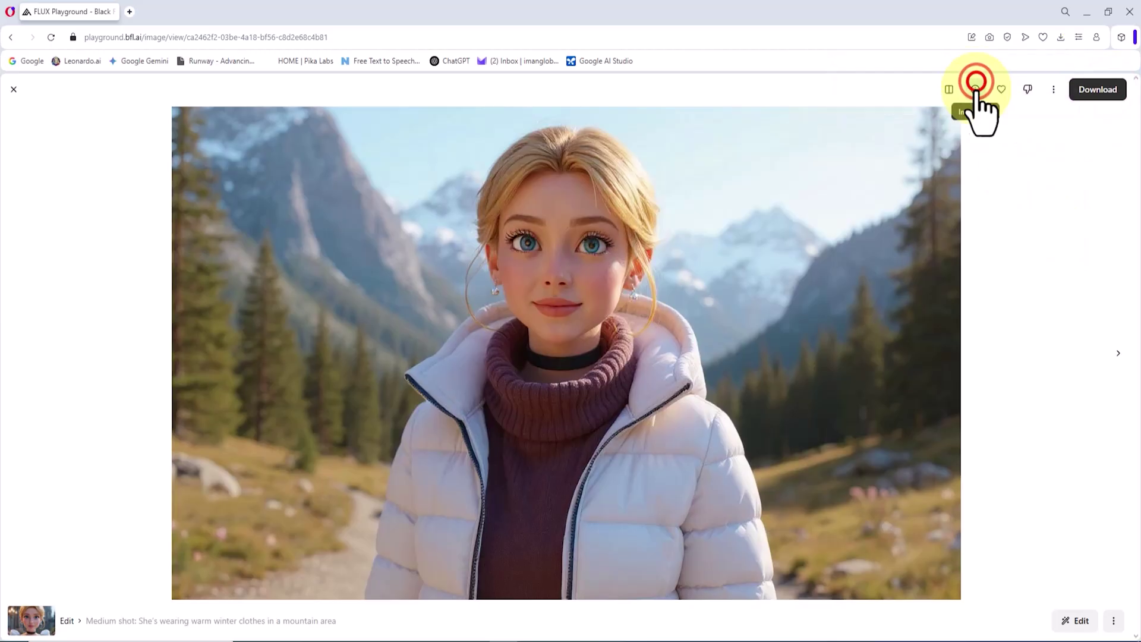
pyautogui.scroll(3, 756, 344)
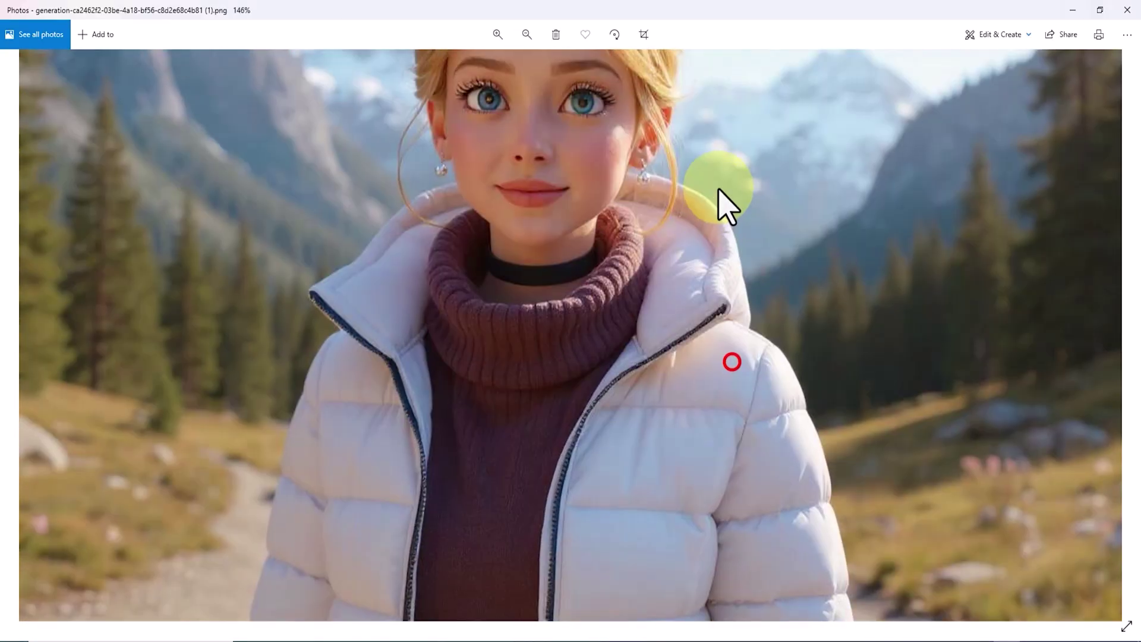
pyautogui.scroll(-3, 756, 275)
pyautogui.scroll(1, 285, 377)
pyautogui.click(390, 360)
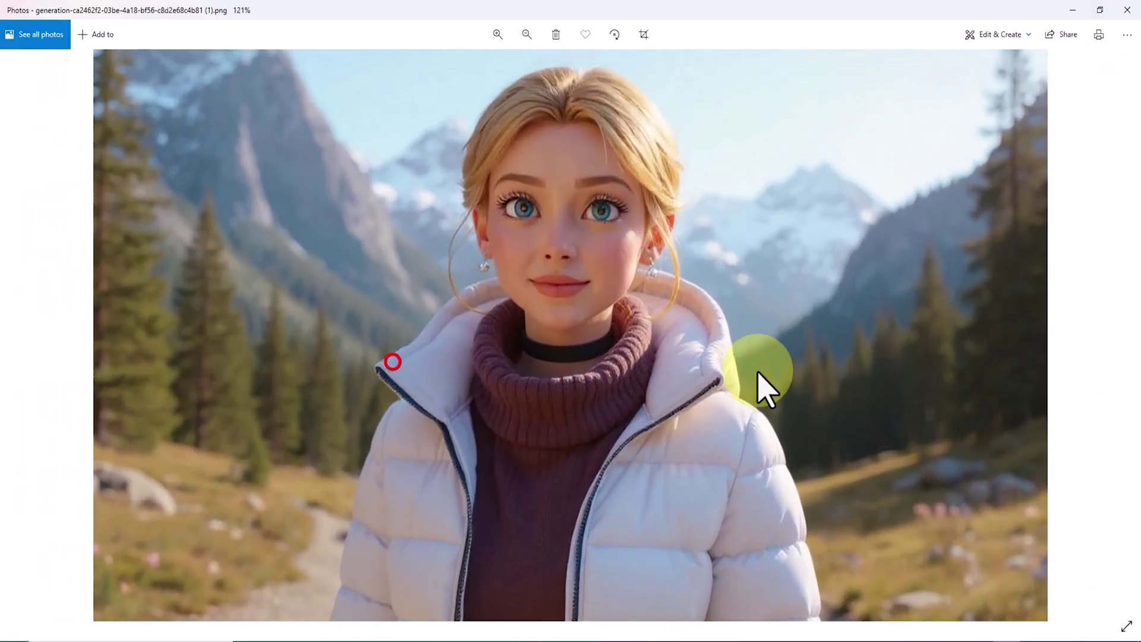
pyautogui.click(1131, 10)
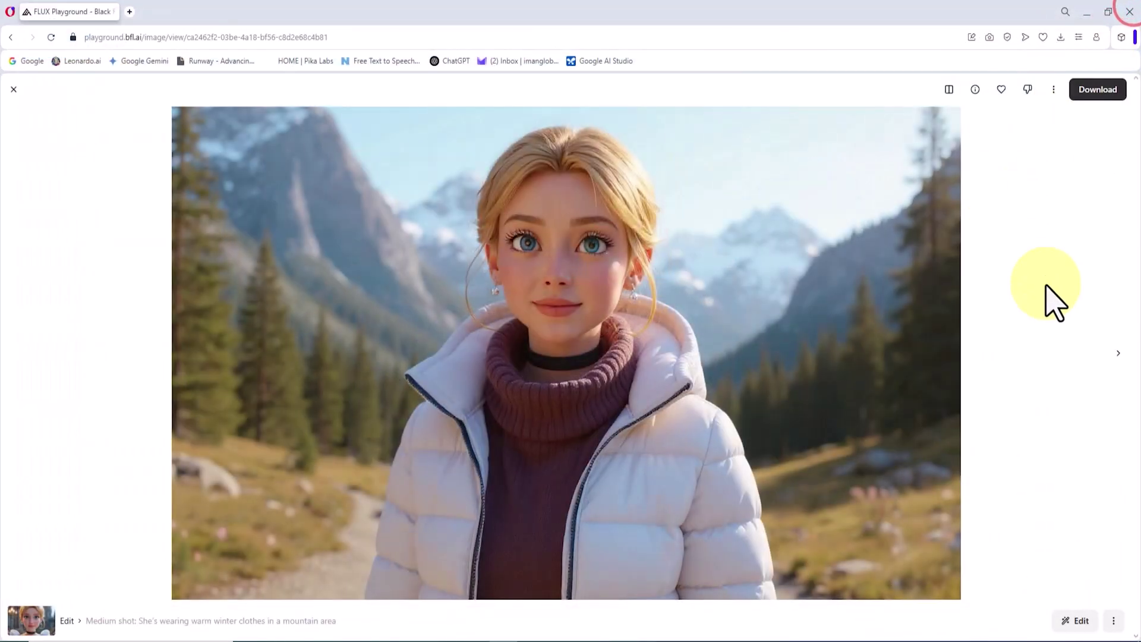
# Download the second winter-jacket image and check it in Photos
pyautogui.click(1121, 360)
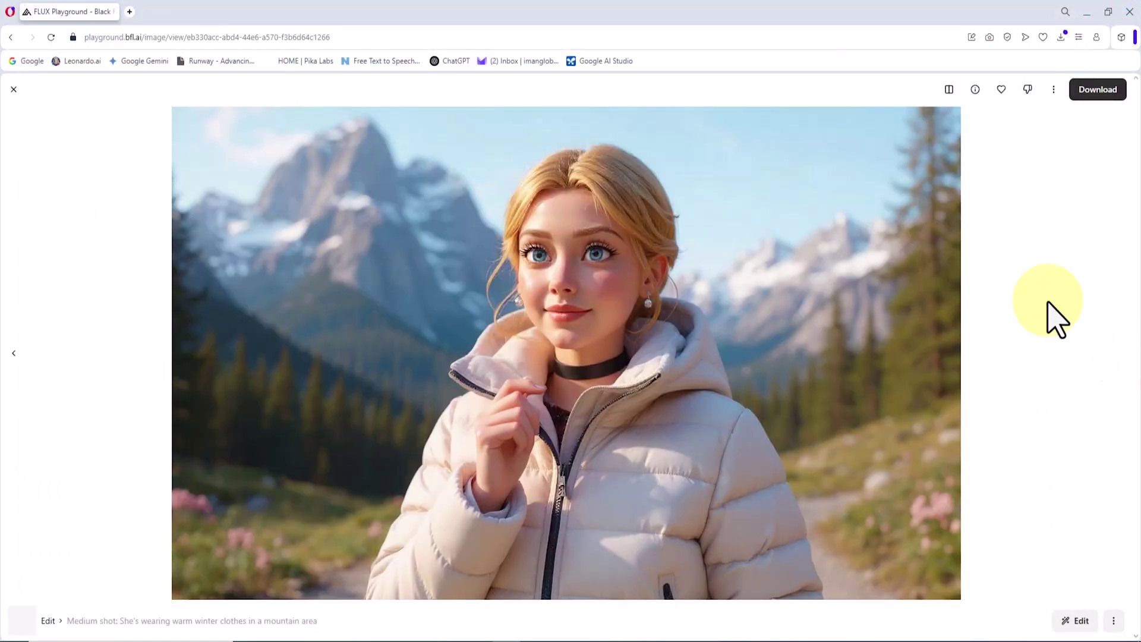
pyautogui.click(1100, 90)
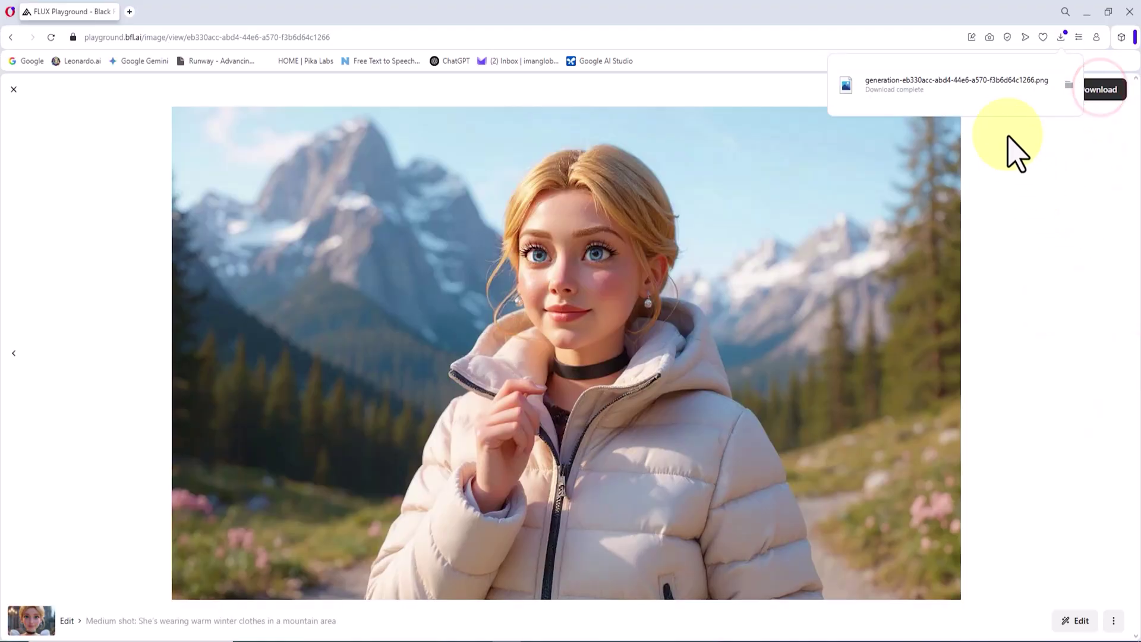
pyautogui.click(1001, 90)
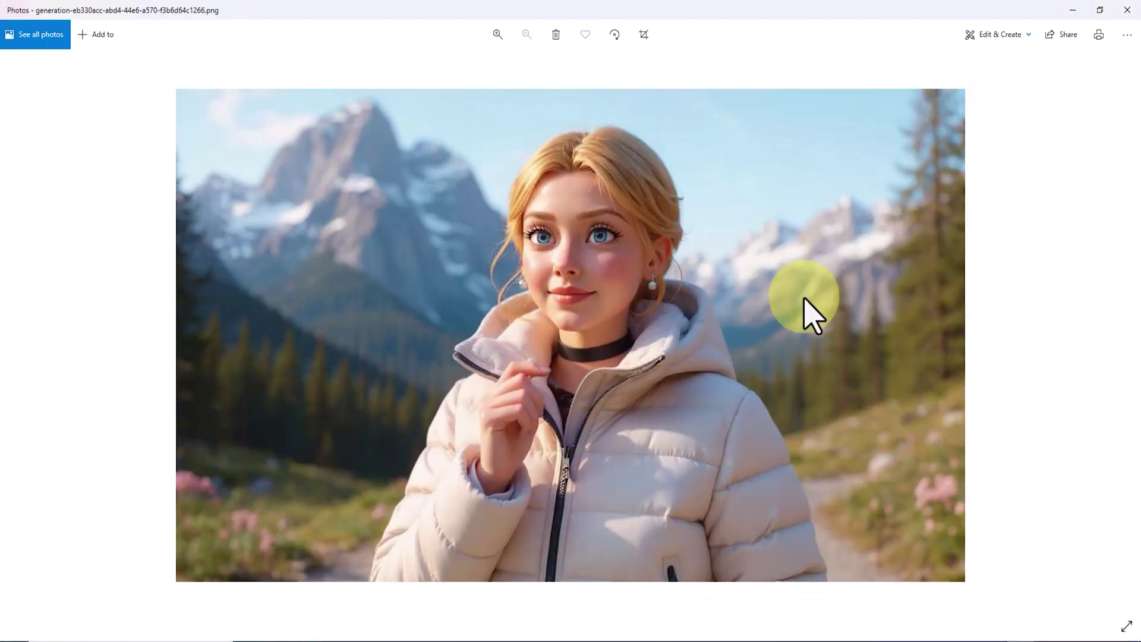
pyautogui.scroll(5, 668, 286)
pyautogui.scroll(-4, 721, 264)
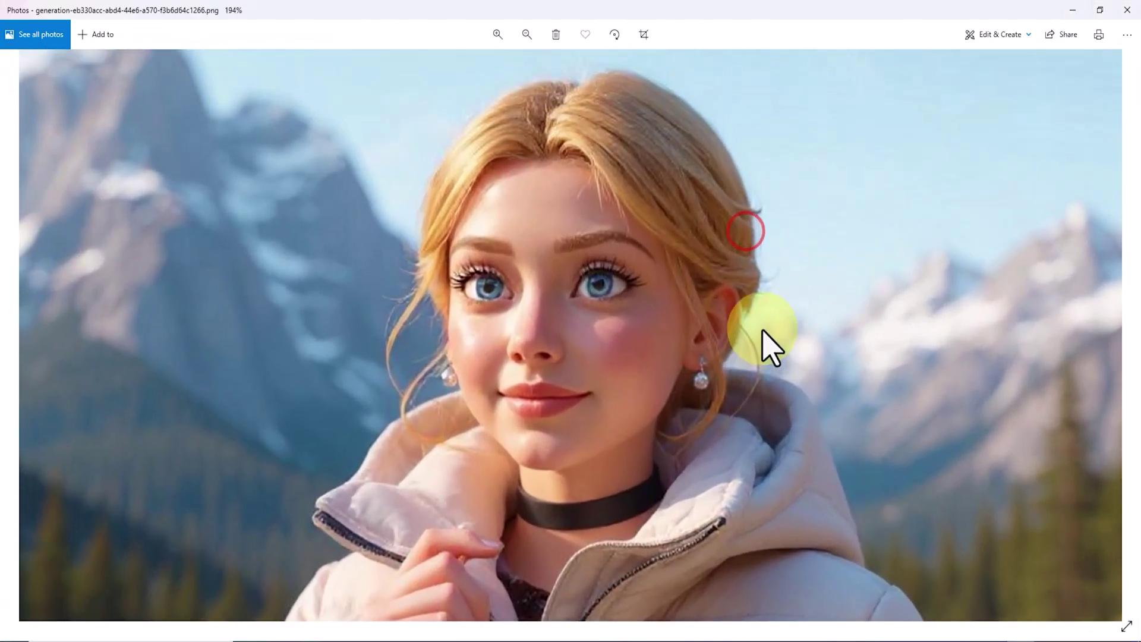
pyautogui.scroll(-2, 774, 318)
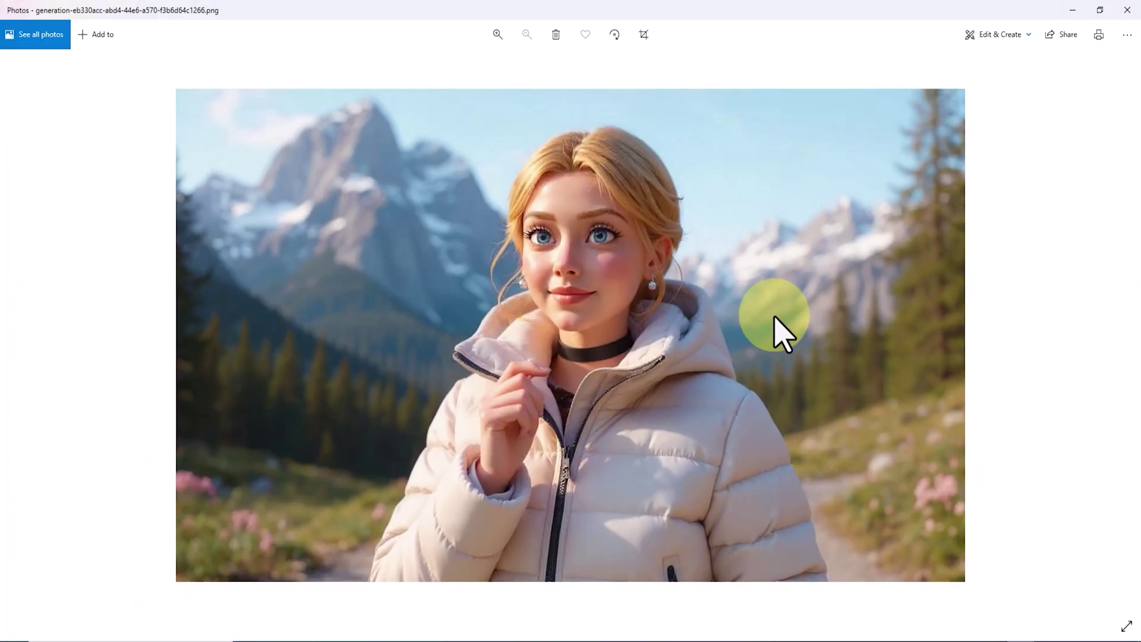
pyautogui.scroll(3, 781, 333)
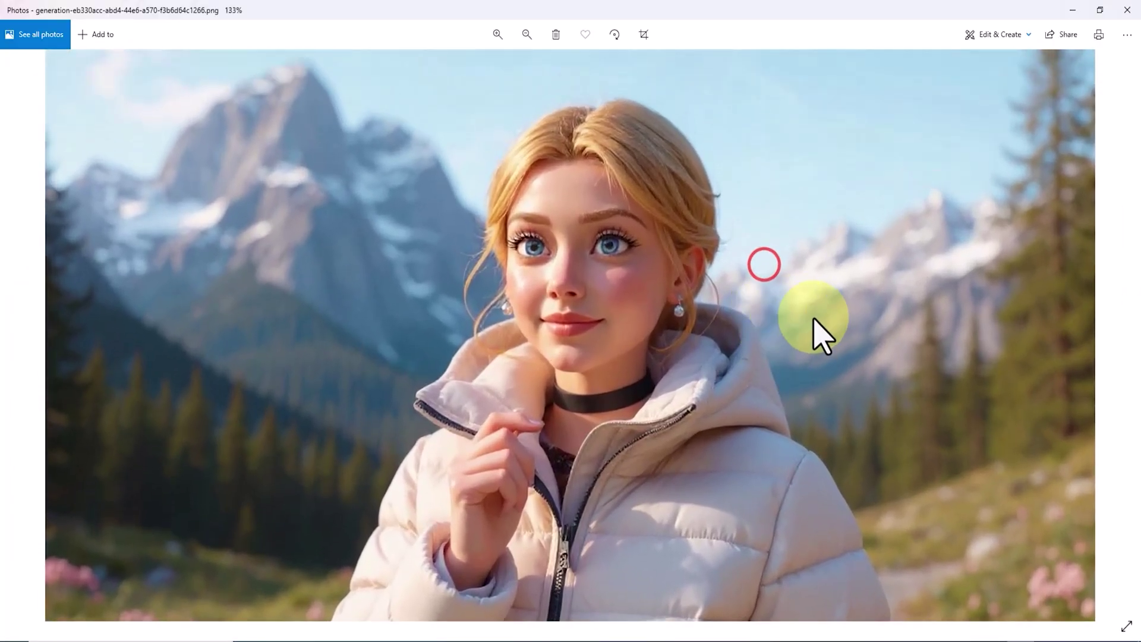
pyautogui.scroll(-1, 992, 318)
pyautogui.scroll(-2, 804, 311)
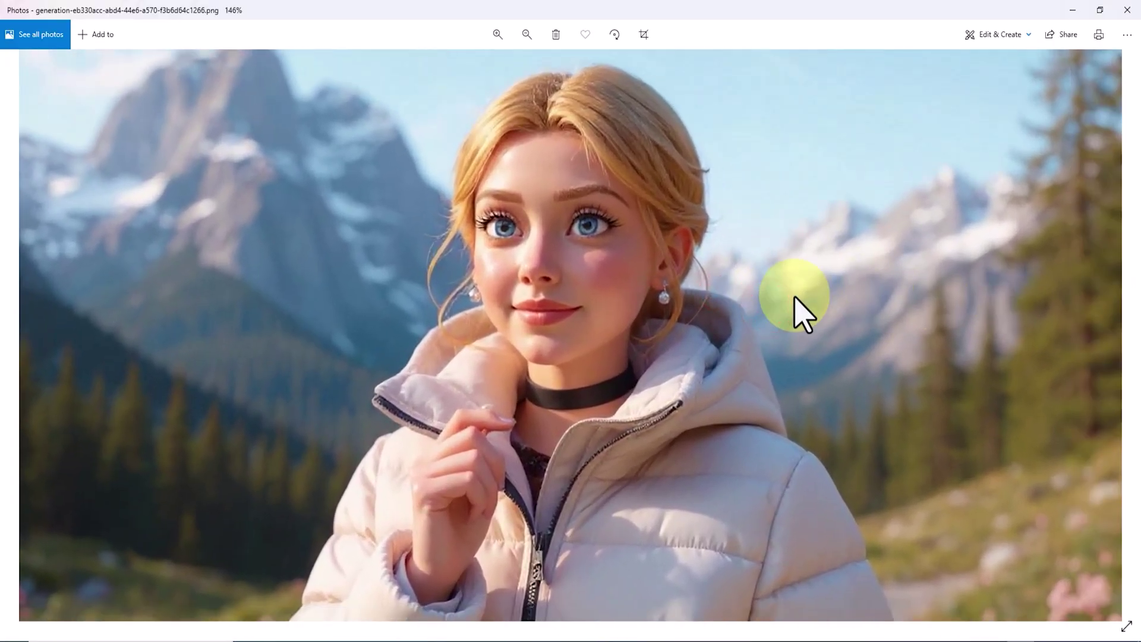
pyautogui.click(1127, 10)
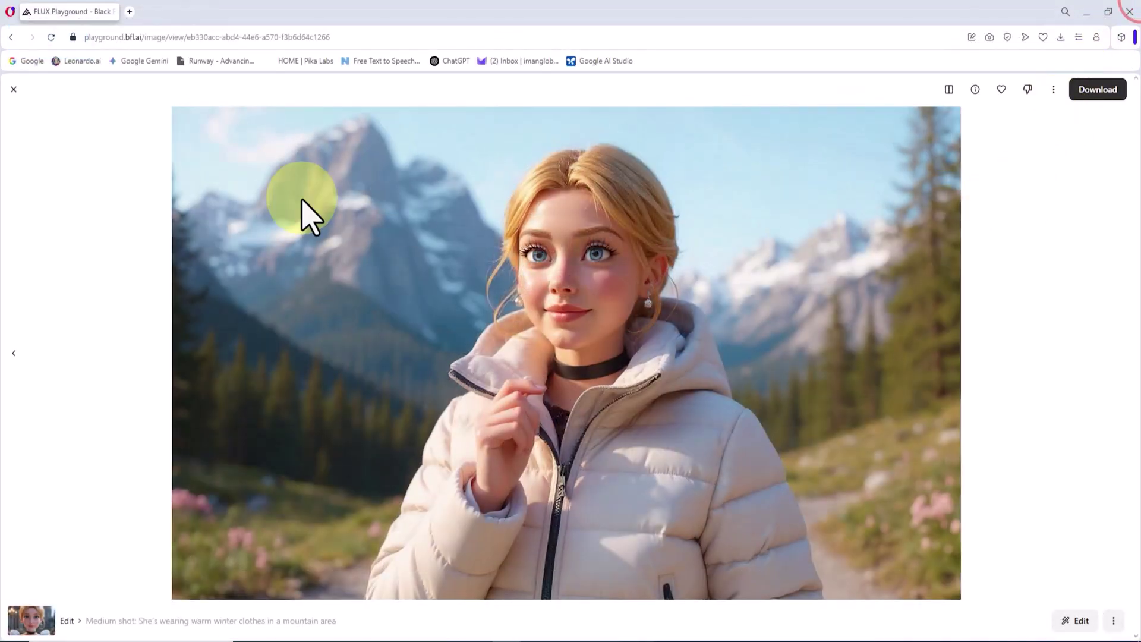
# Start a fresh edit with the original portrait and paste the park bench autumn prompt
pyautogui.click(14, 89)
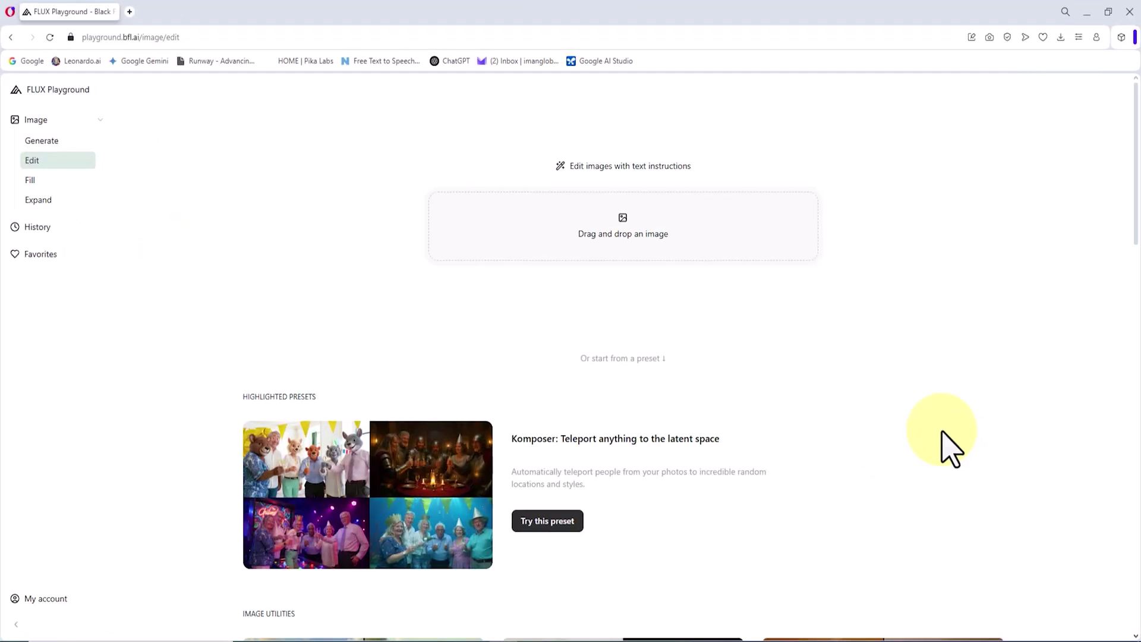
pyautogui.click(749, 232)
pyautogui.click(381, 217)
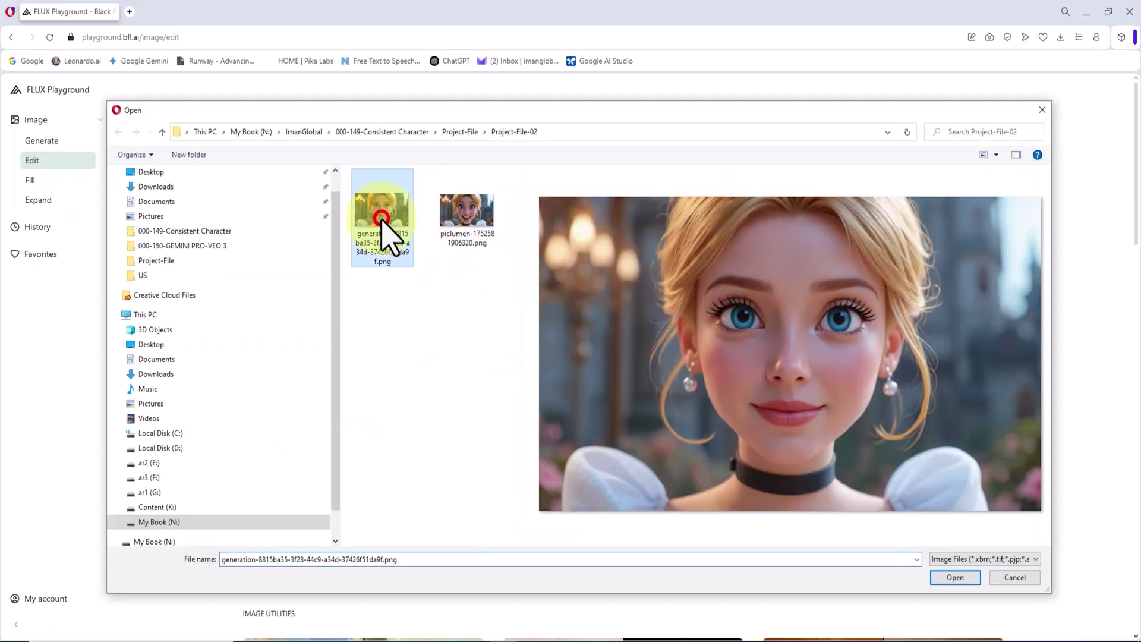
pyautogui.click(964, 577)
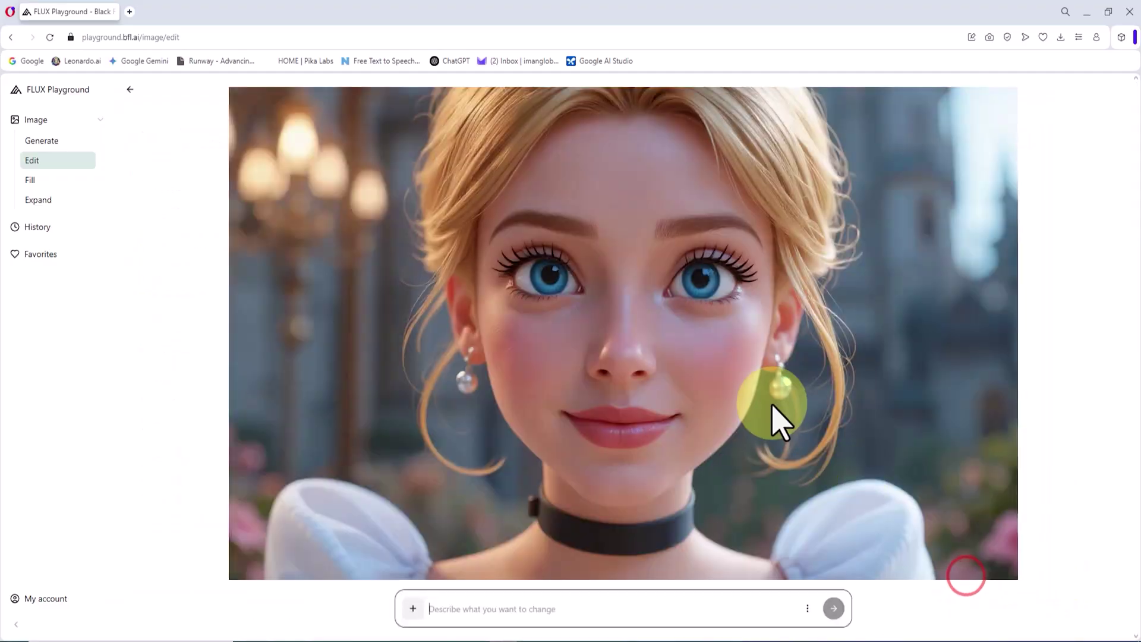
pyautogui.click(443, 612)
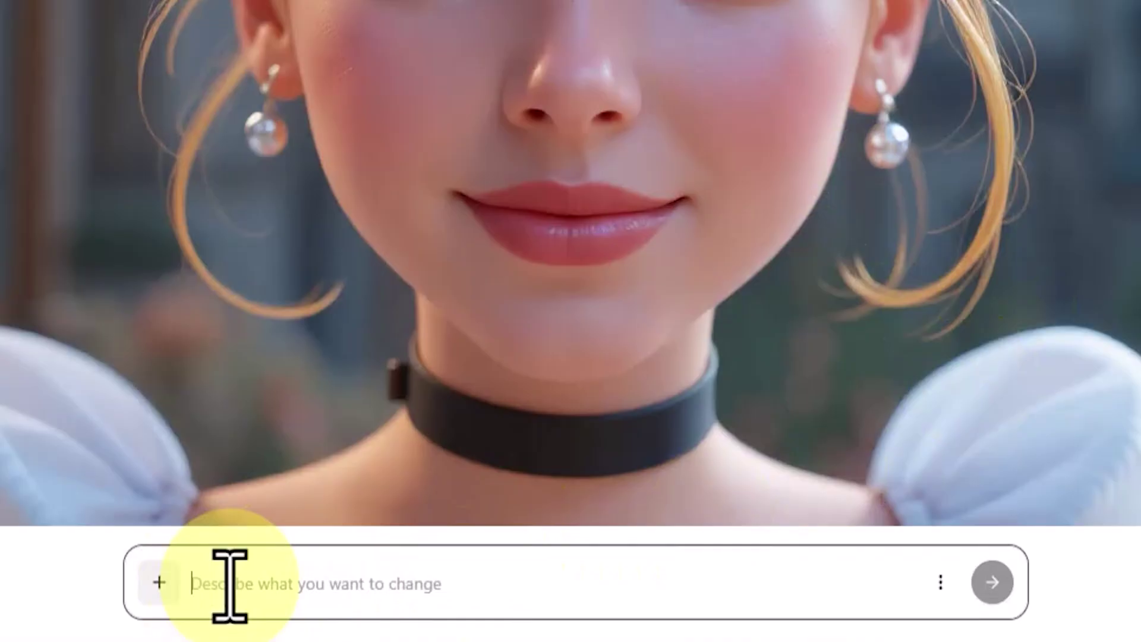
pyautogui.rightClick(236, 584)
pyautogui.click(292, 312)
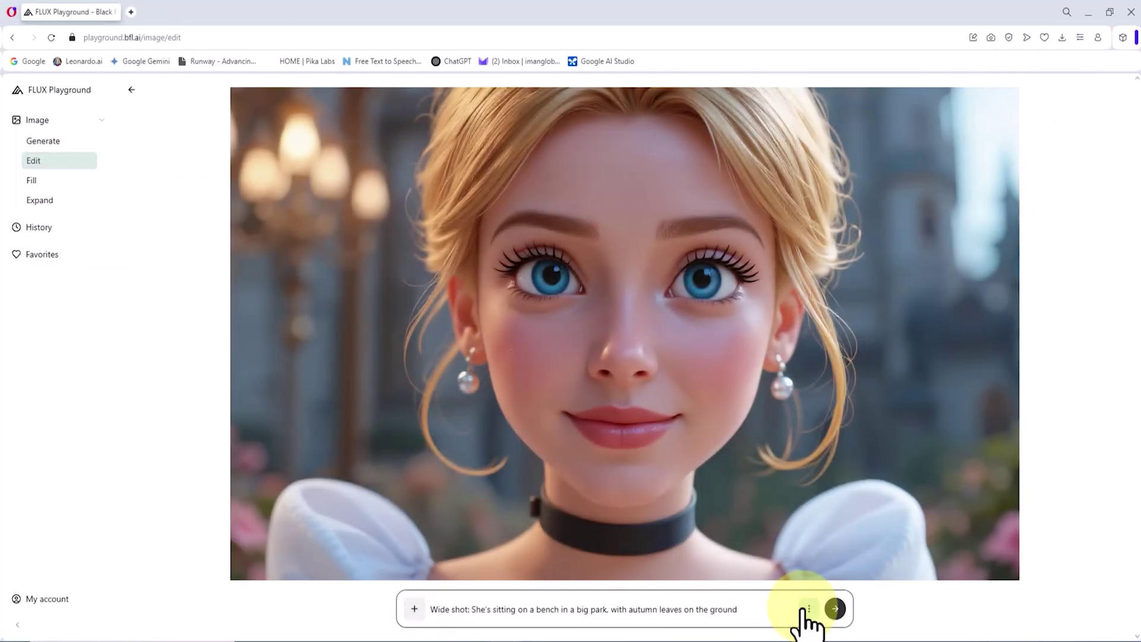
# Keep Kontext [pro] and set batch size 2 with JPEG output
pyautogui.click(805, 606)
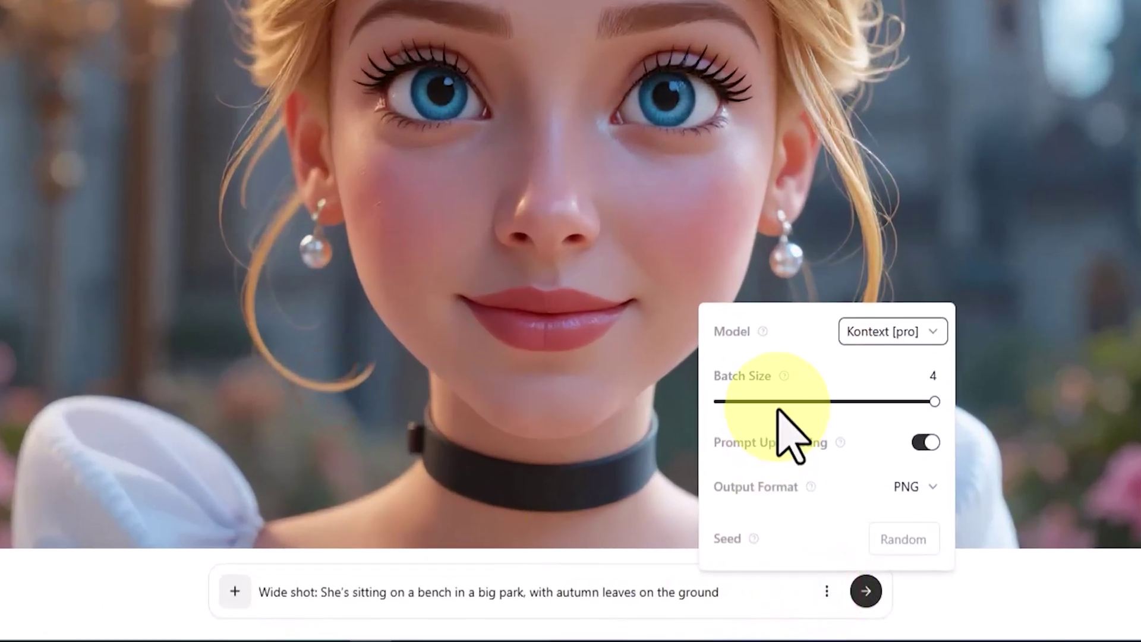
pyautogui.click(931, 331)
pyautogui.click(930, 328)
pyautogui.moveTo(934, 401); pyautogui.dragTo(811, 406)
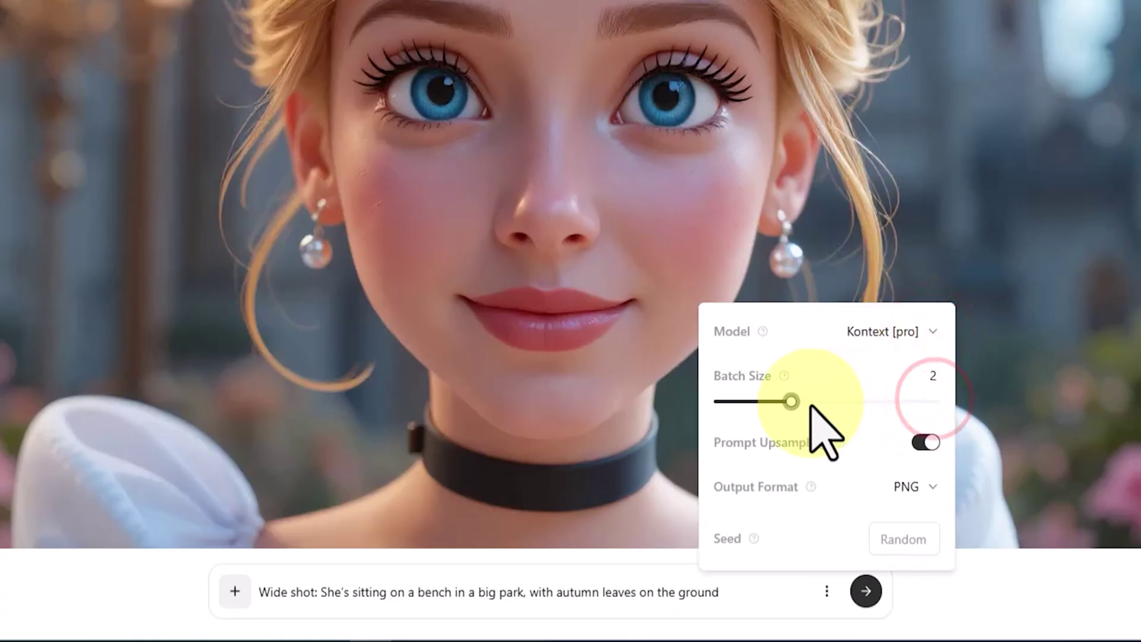
pyautogui.click(915, 487)
pyautogui.click(964, 523)
pyautogui.click(792, 592)
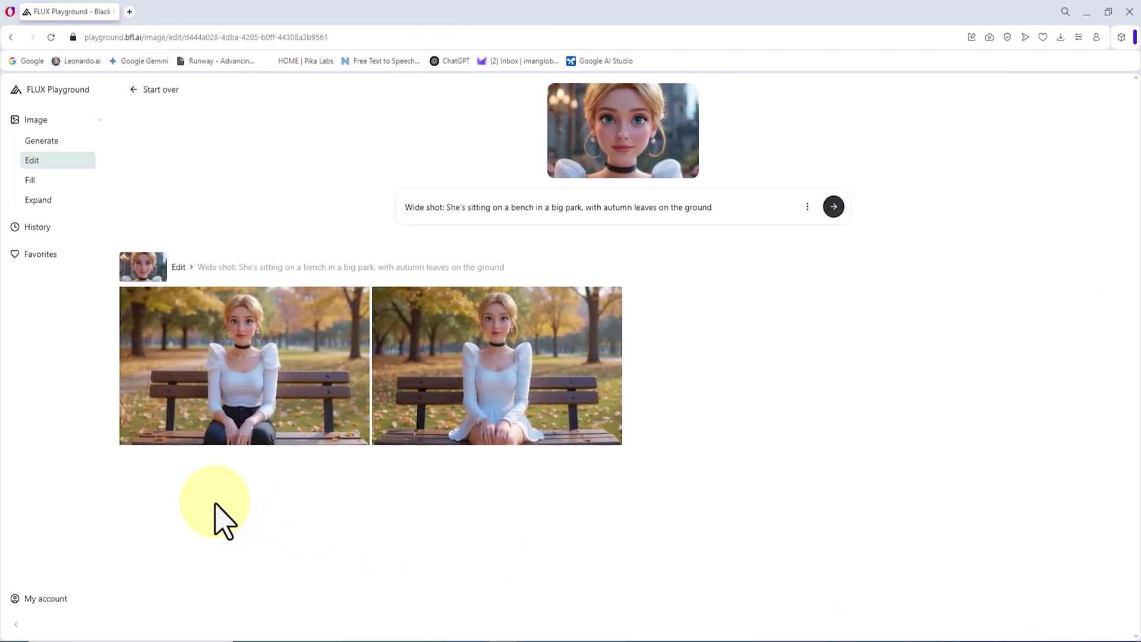
# Download the first park bench image and check it in Photos
pyautogui.moveTo(275, 375)
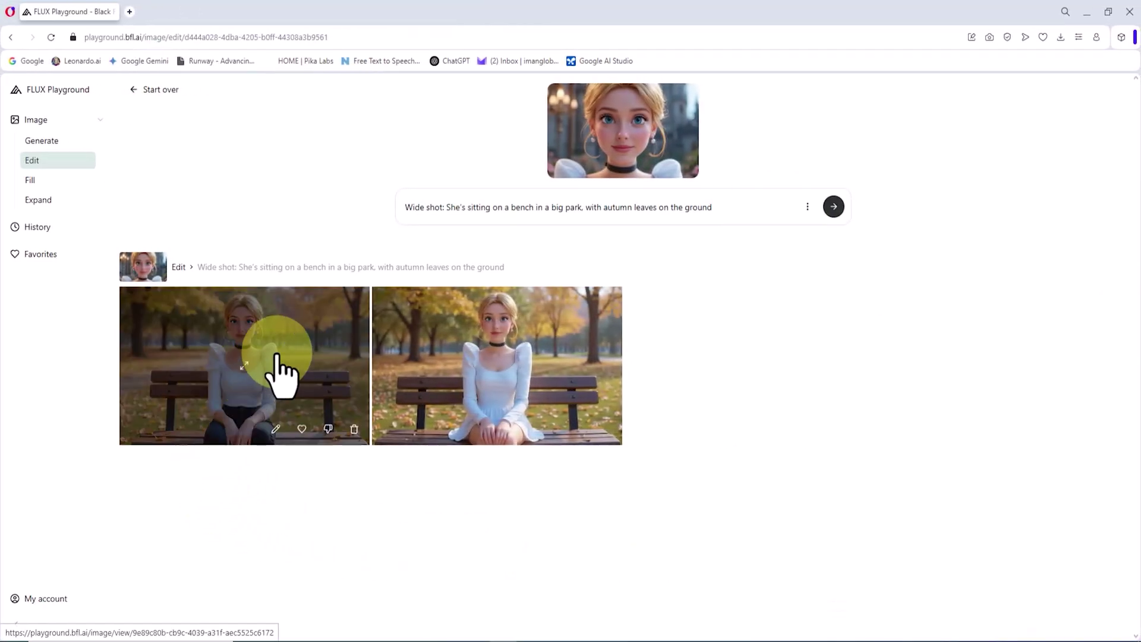
pyautogui.click(243, 363)
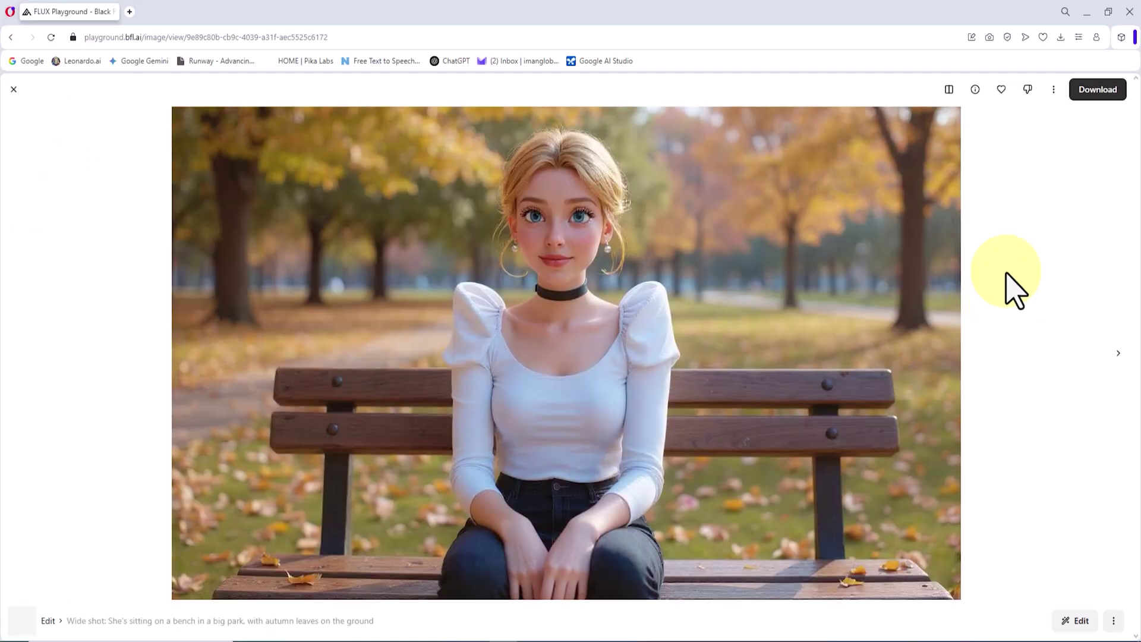
pyautogui.click(1098, 90)
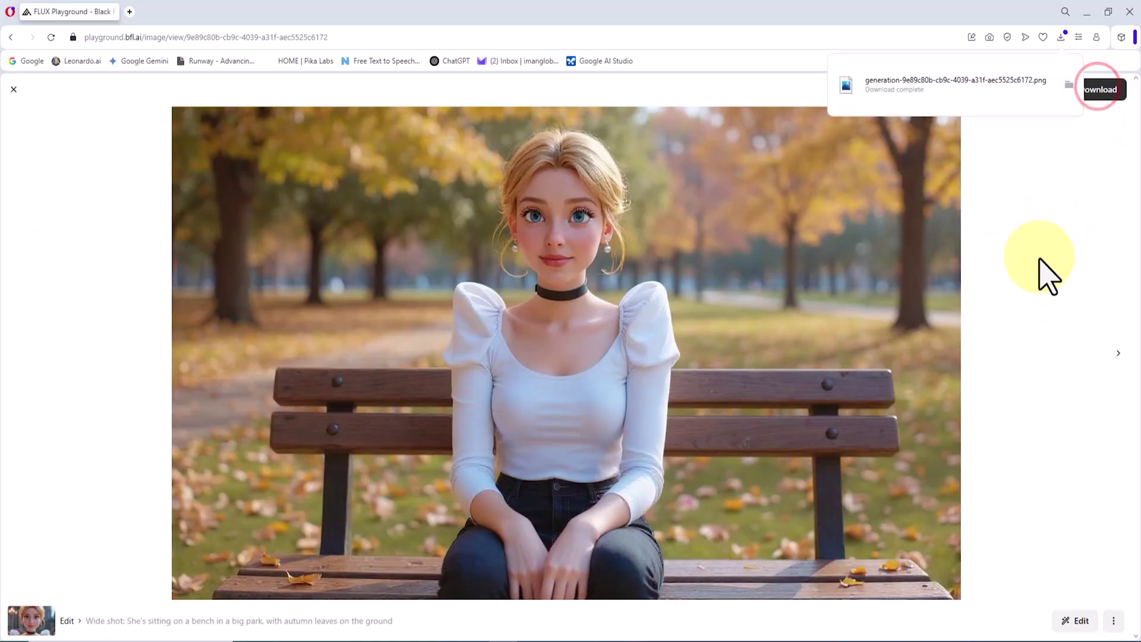
pyautogui.click(1013, 87)
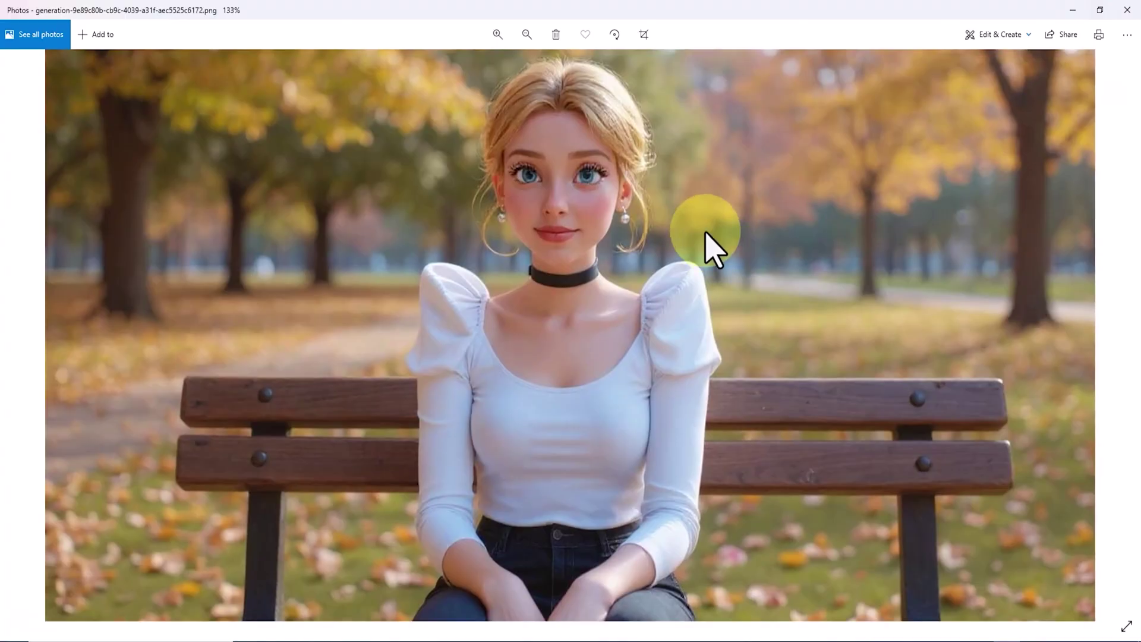
pyautogui.click(705, 229)
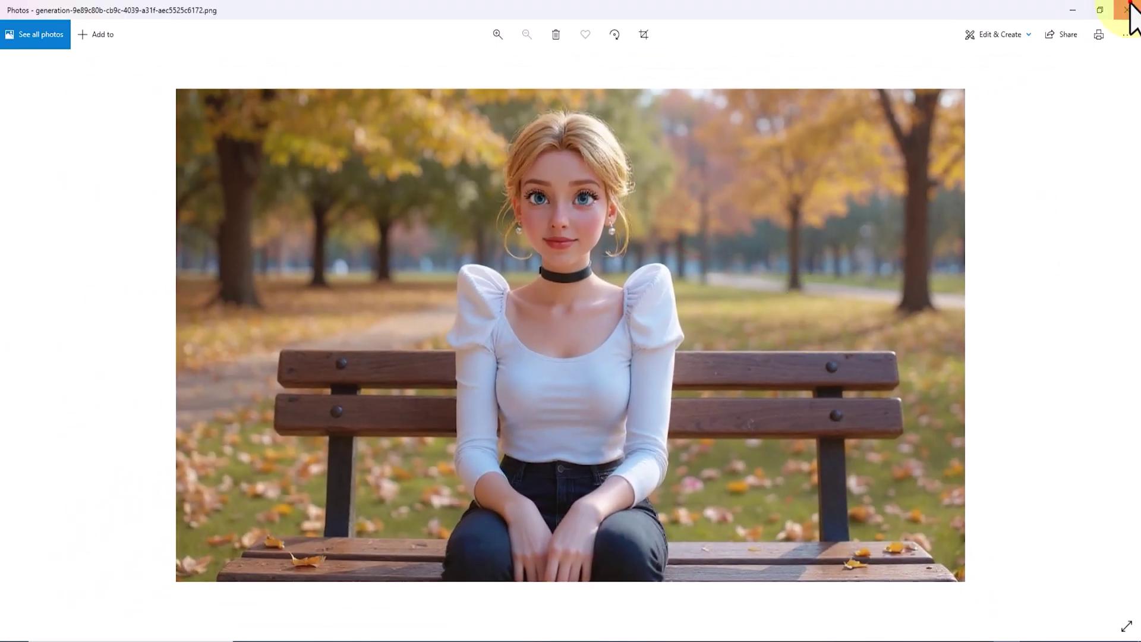
pyautogui.click(1127, 8)
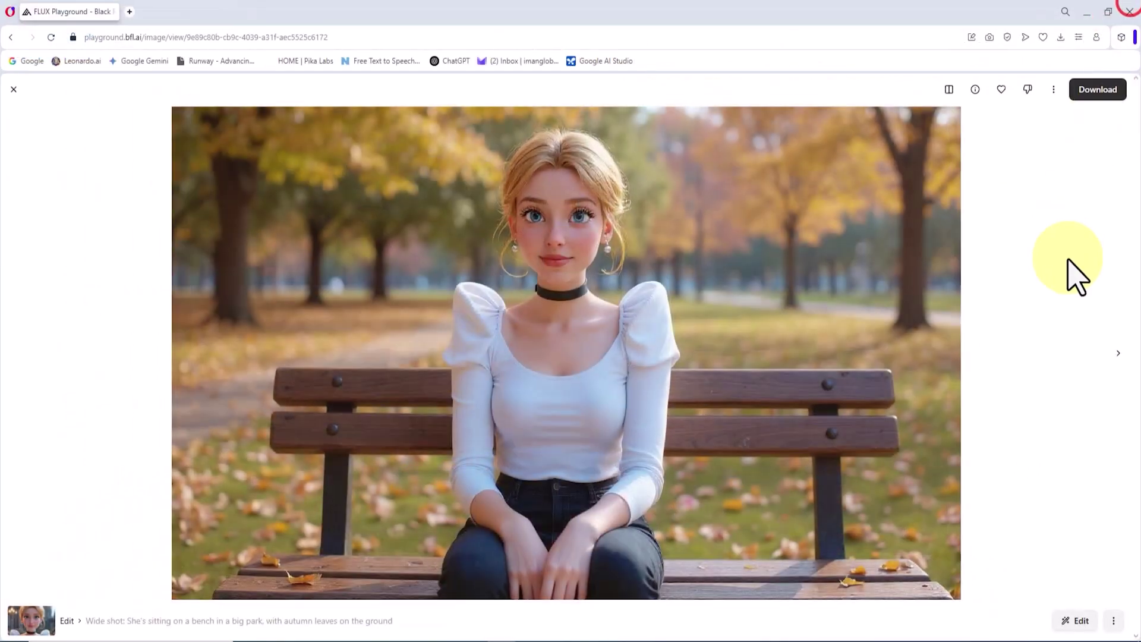
# Download the second park bench image and check it in Photos
pyautogui.click(1120, 355)
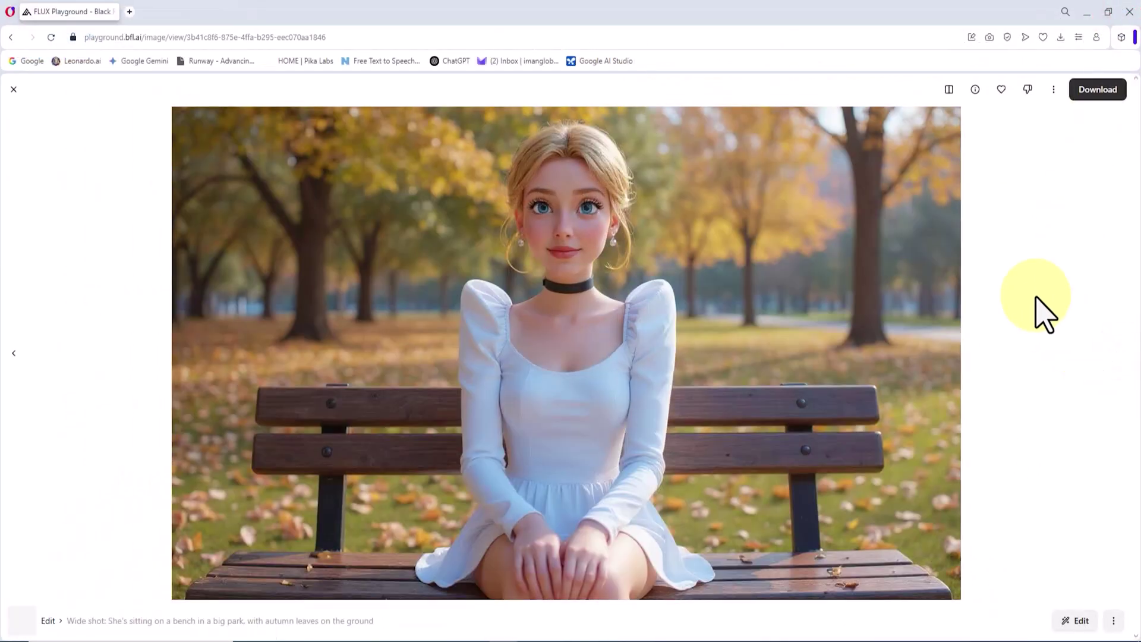
pyautogui.click(1094, 90)
pyautogui.click(1000, 88)
pyautogui.scroll(5, 674, 205)
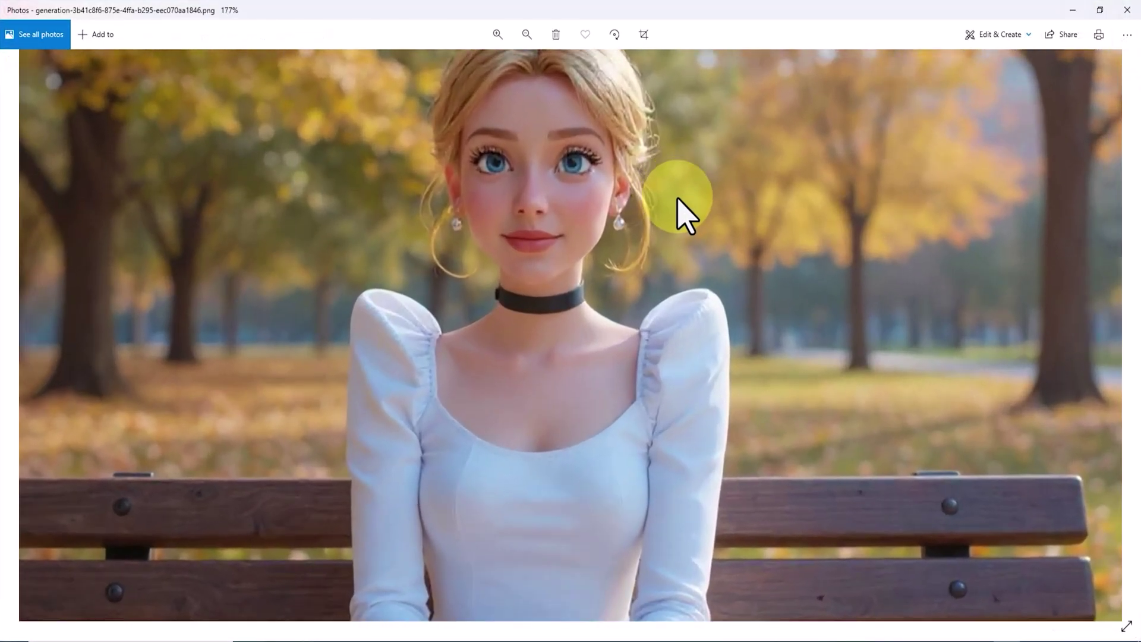
pyautogui.scroll(-5, 751, 333)
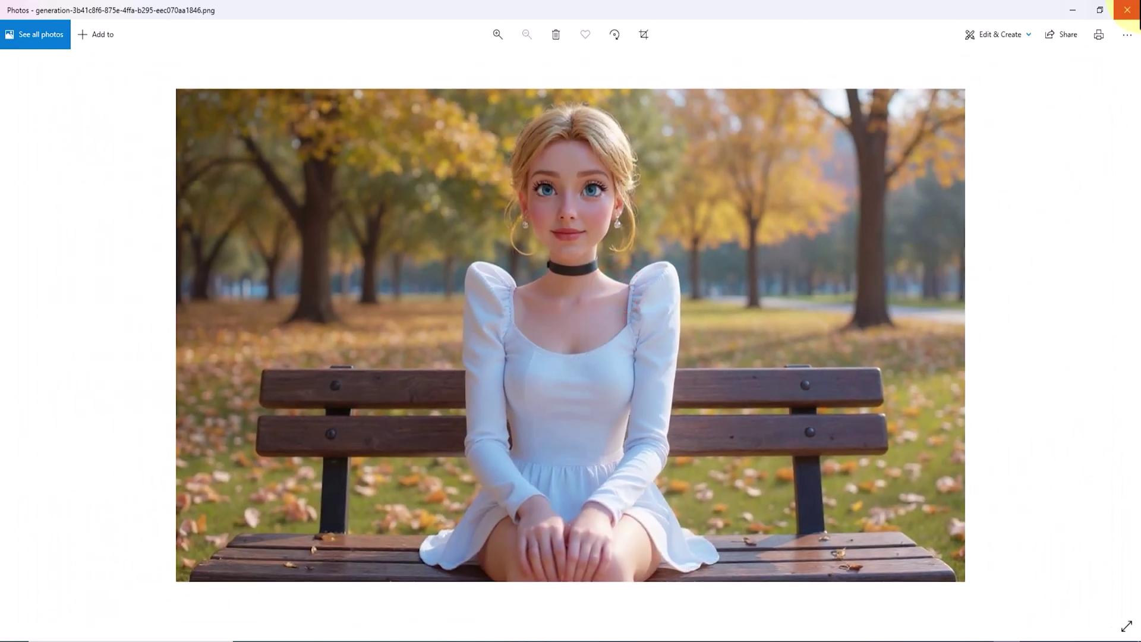
pyautogui.click(1127, 9)
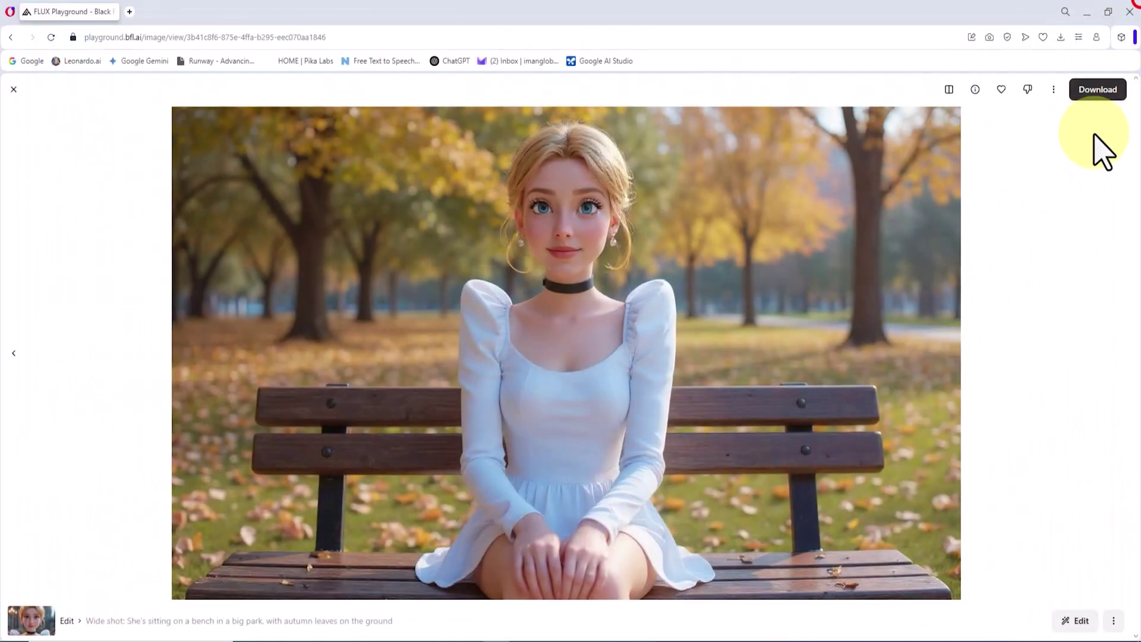
# Replace the park bench prompt with the cliff-edge-above-the-ocean prompt
pyautogui.click(14, 89)
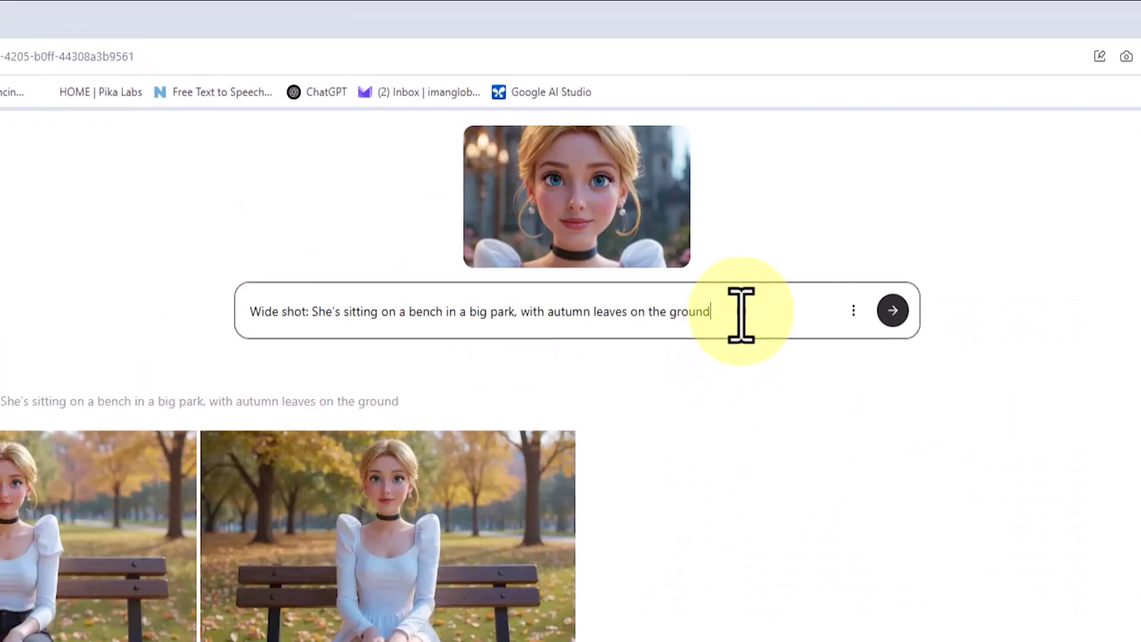
pyautogui.tripleClick(912, 257)
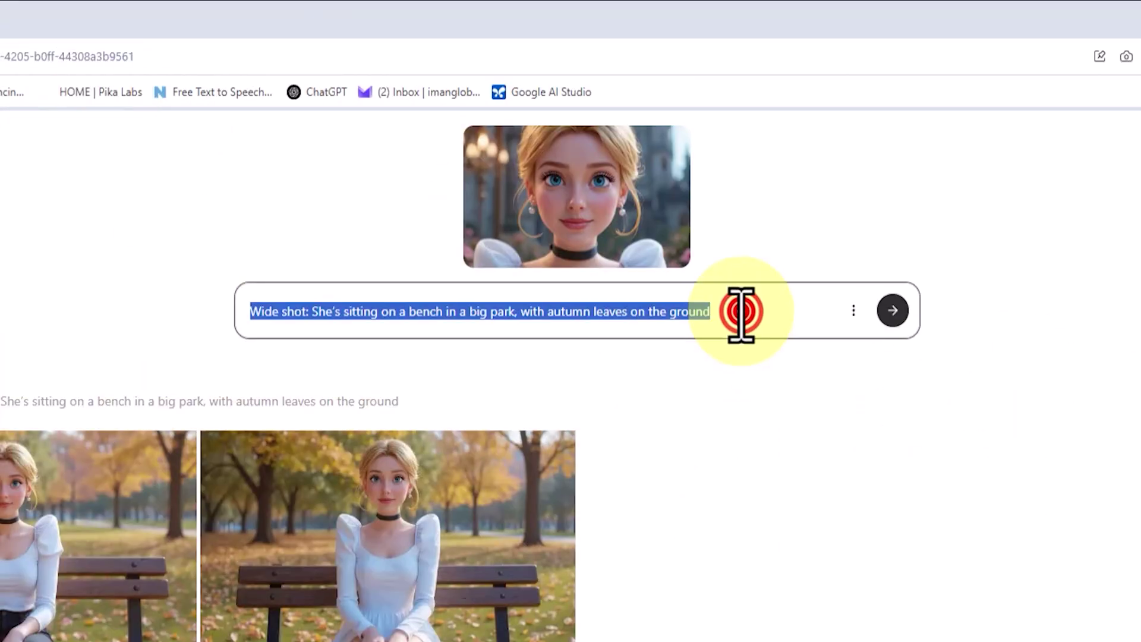
pyautogui.press('BackSpace')
pyautogui.rightClick(696, 310)
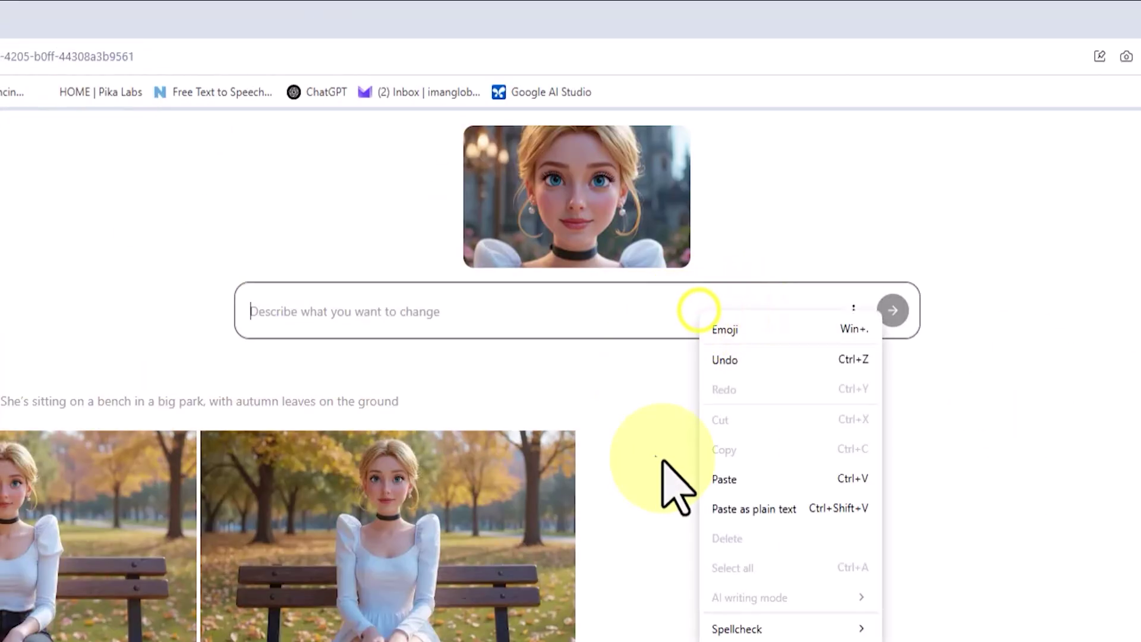
pyautogui.click(738, 477)
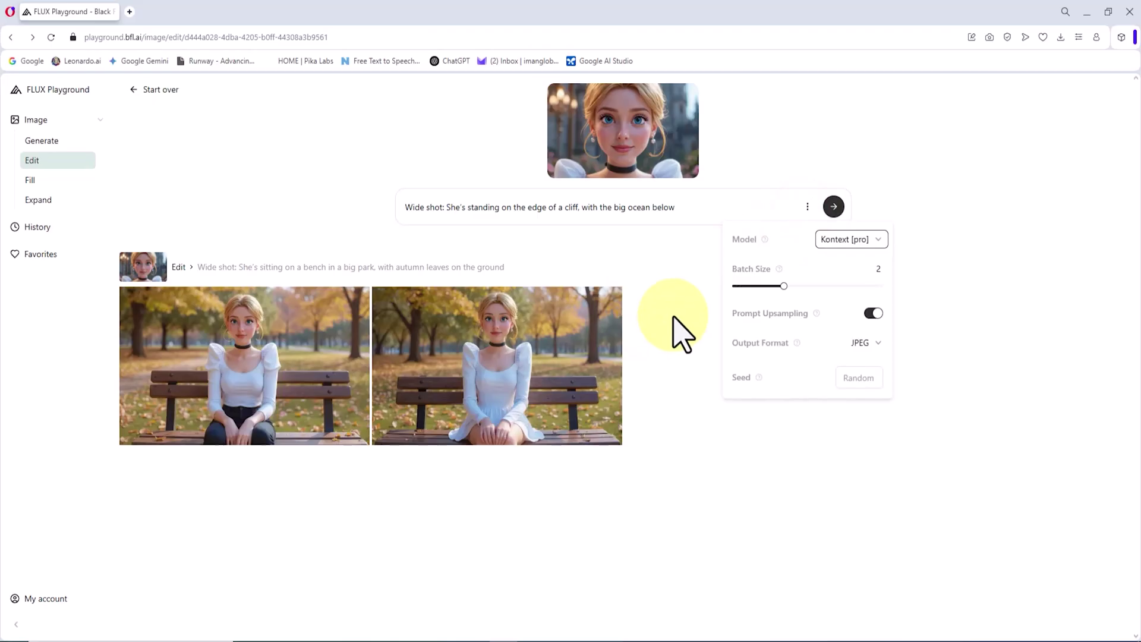
pyautogui.click(612, 428)
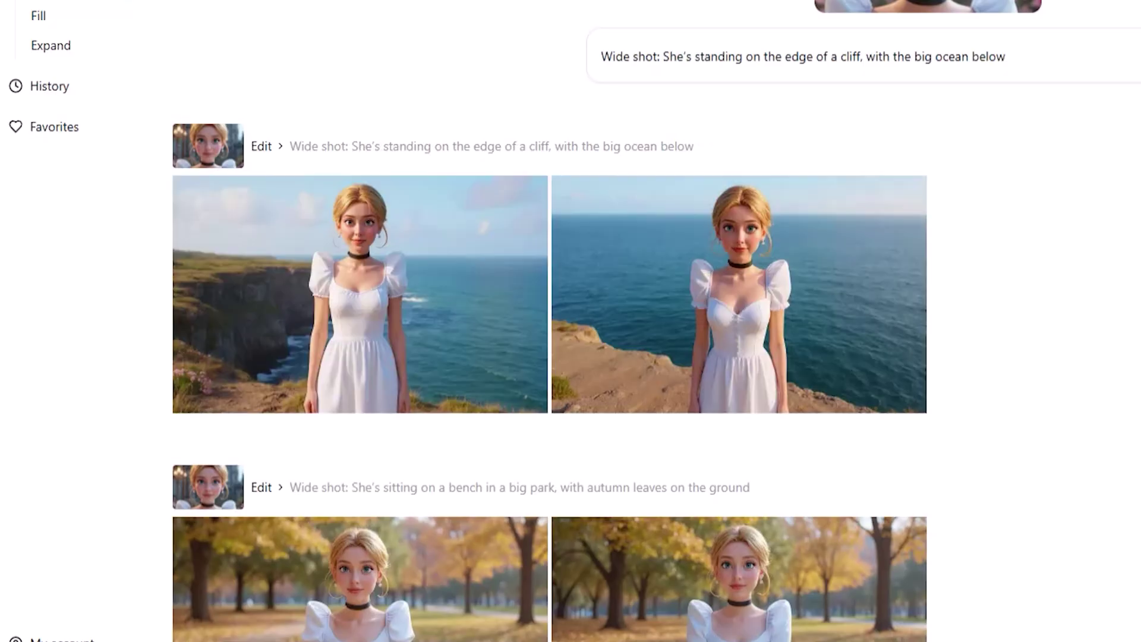
# Download the first cliff-edge image and check the PNG zoomed in Photos
pyautogui.click(440, 240)
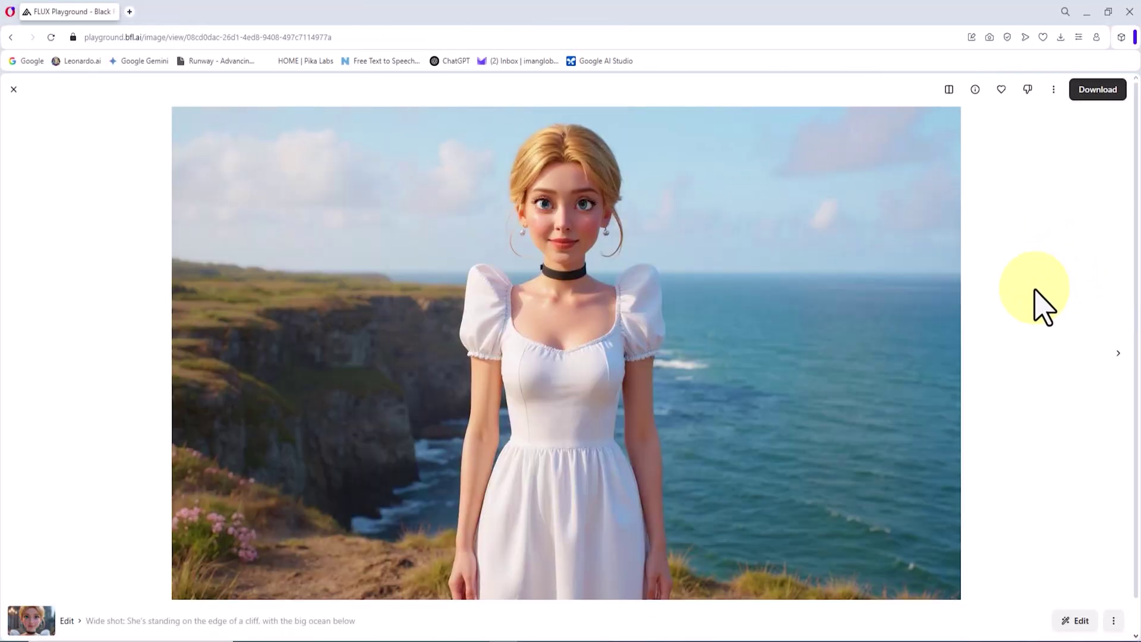
pyautogui.click(1098, 91)
pyautogui.click(981, 82)
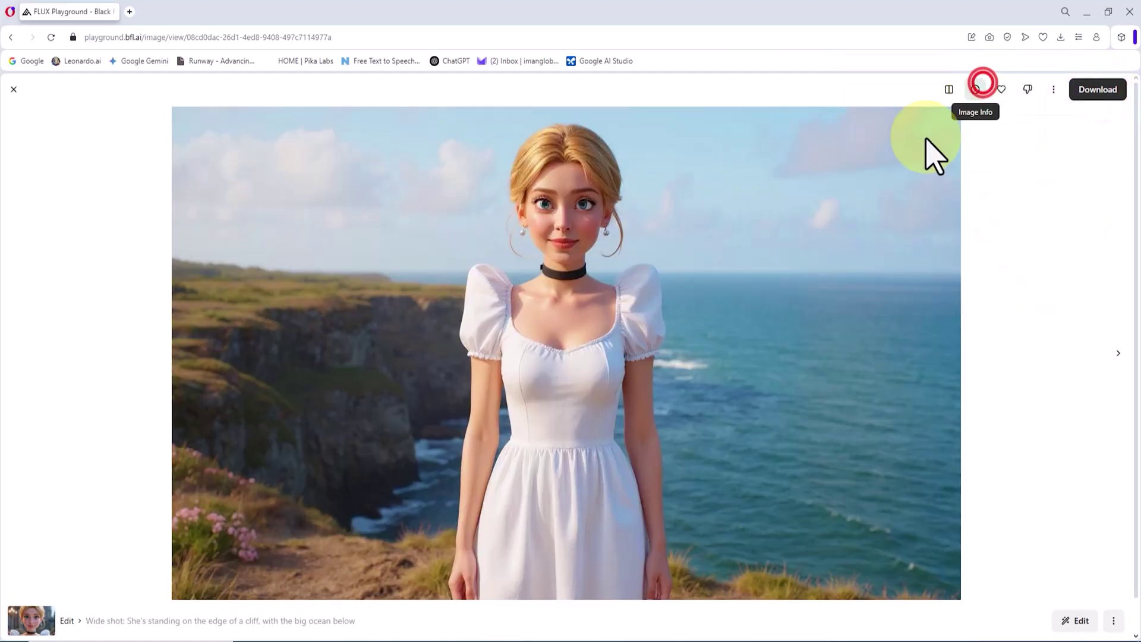
pyautogui.scroll(4, 731, 191)
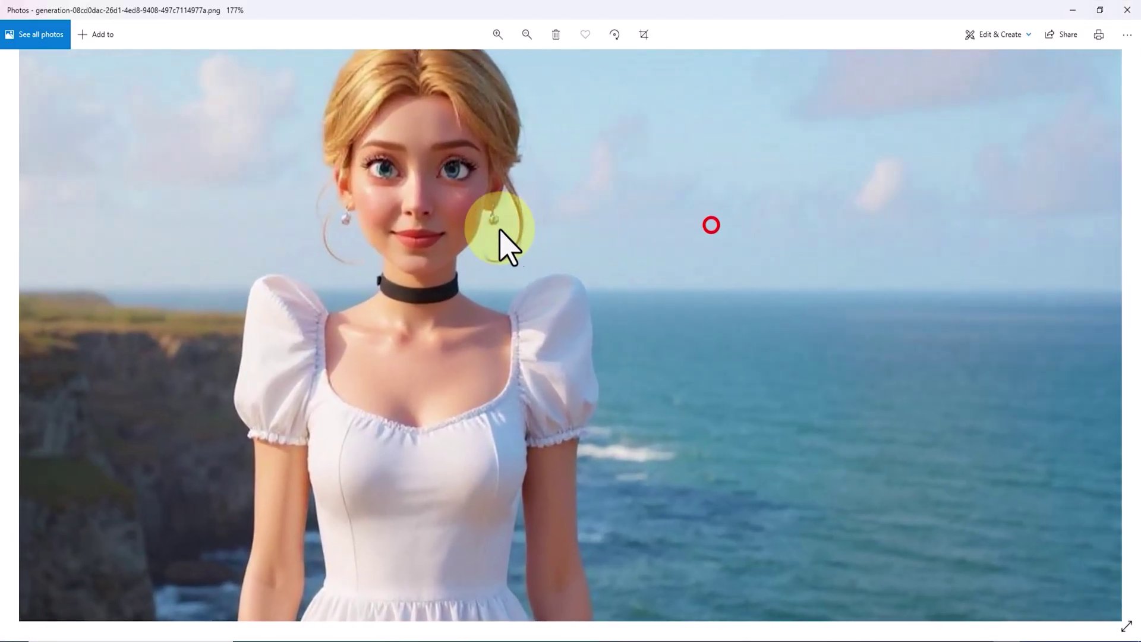
pyautogui.moveTo(514, 247); pyautogui.dragTo(886, 102)
pyautogui.scroll(-4, 1014, 161)
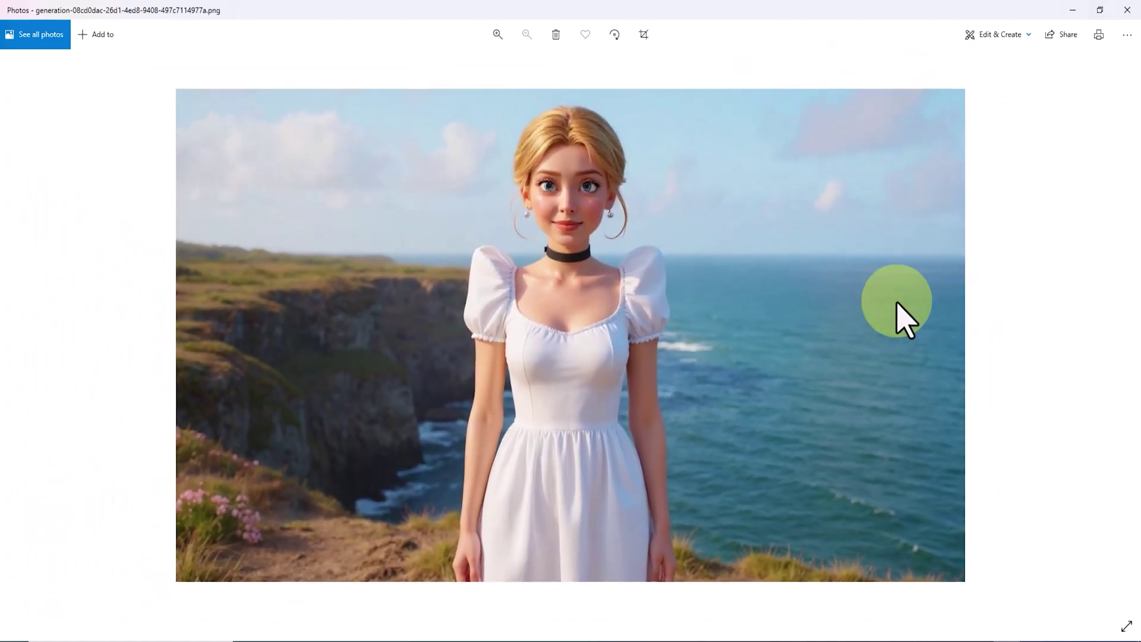
pyautogui.click(1126, 10)
# Download the second cliff image, preview it, and return to a blank Edit page
pyautogui.click(1117, 352)
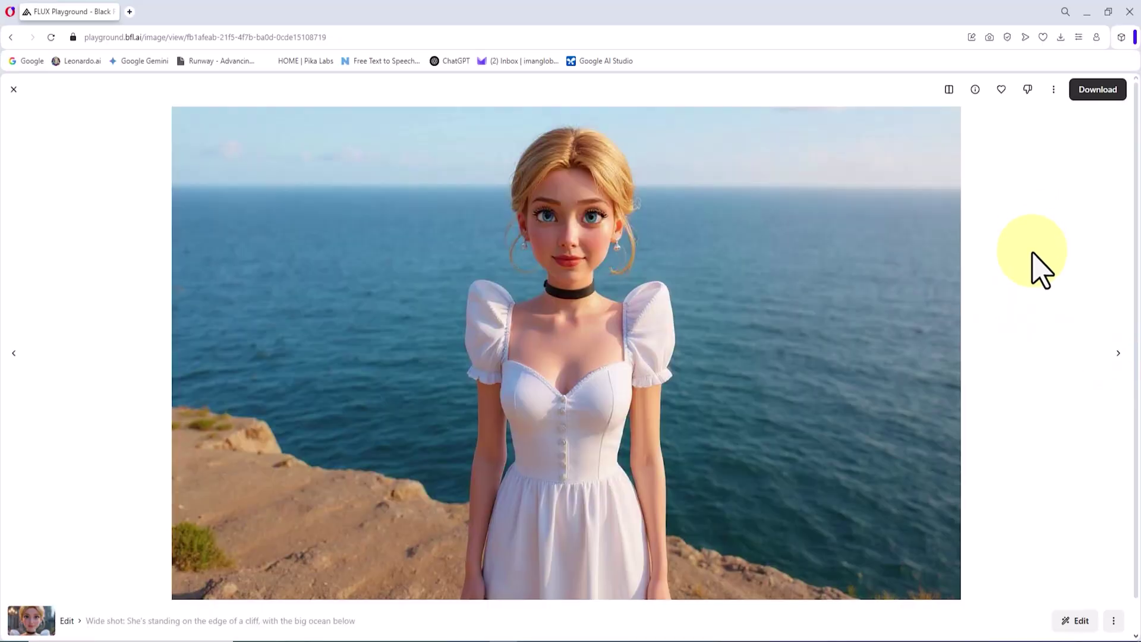
pyautogui.click(1096, 89)
pyautogui.click(959, 82)
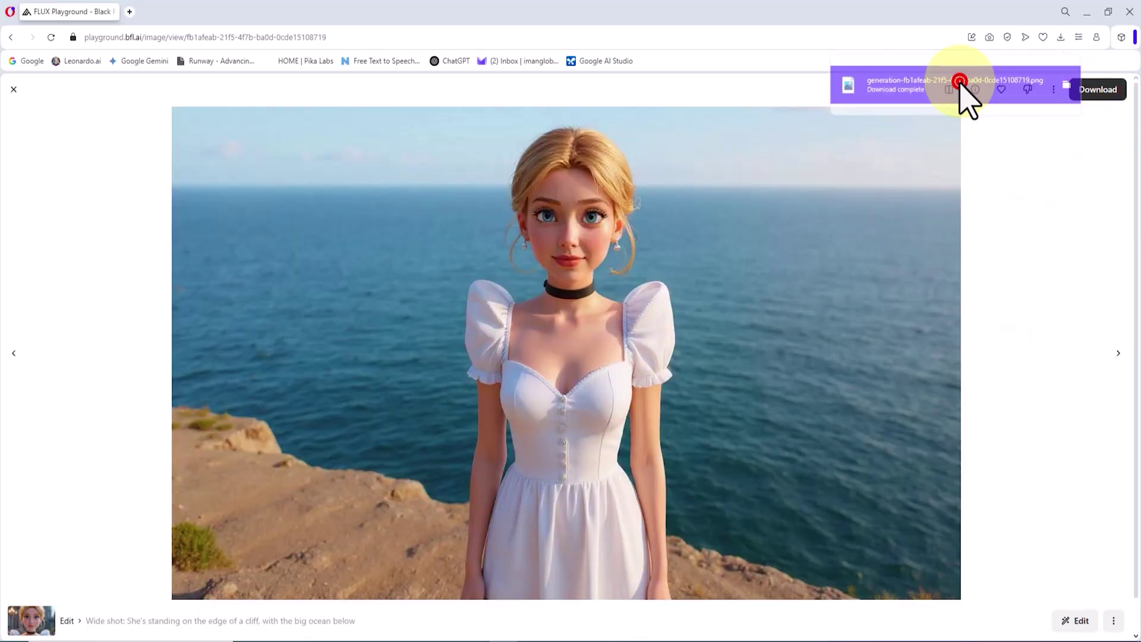
pyautogui.scroll(3, 726, 244)
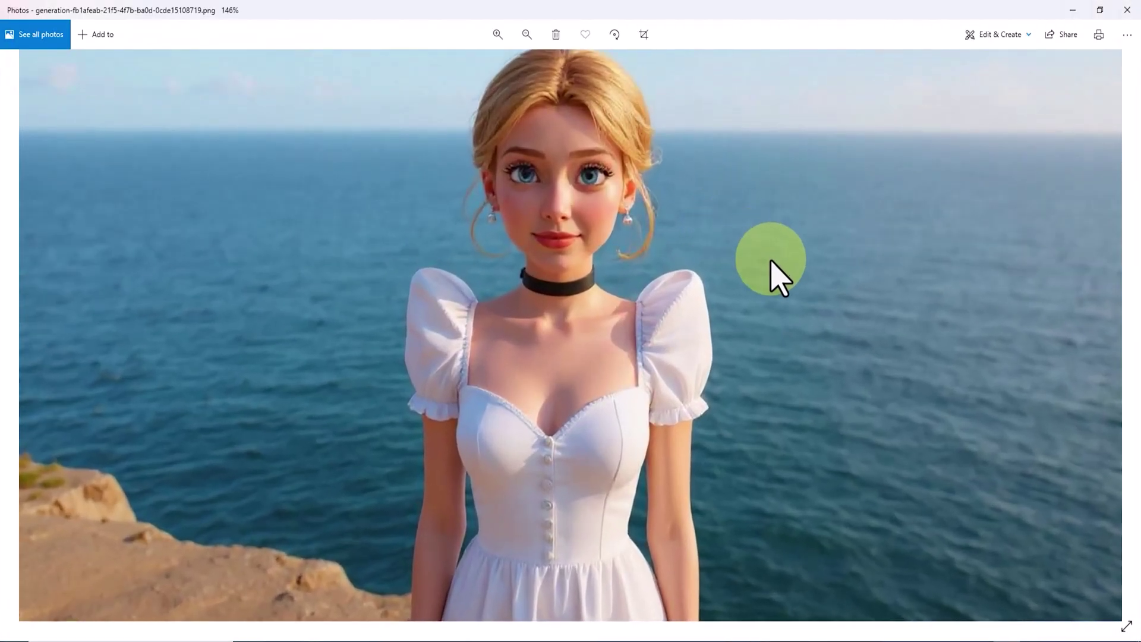
pyautogui.scroll(-3, 771, 258)
pyautogui.scroll(3, 408, 382)
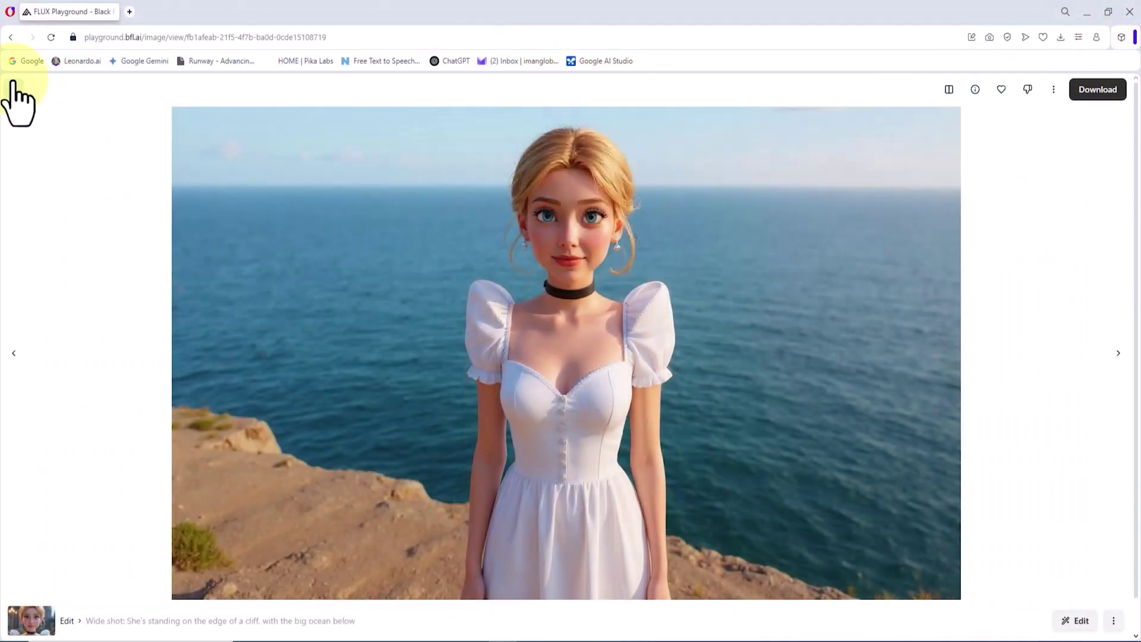
pyautogui.click(14, 89)
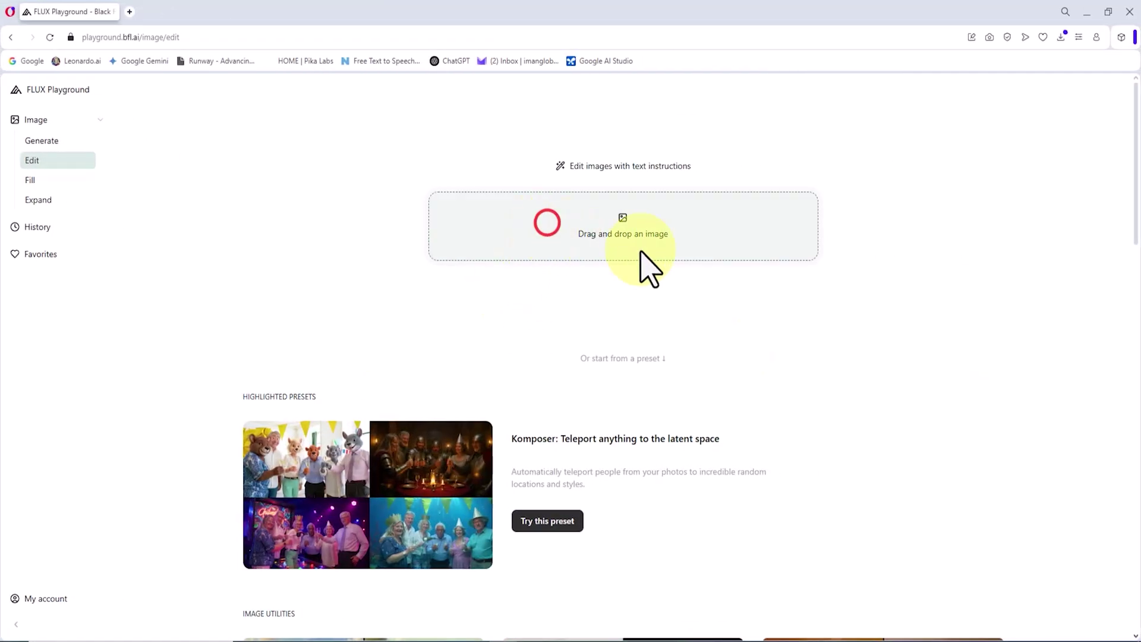
# Upload the character portrait and set Batch Size 2 with JPEG output format
pyautogui.click(382, 225)
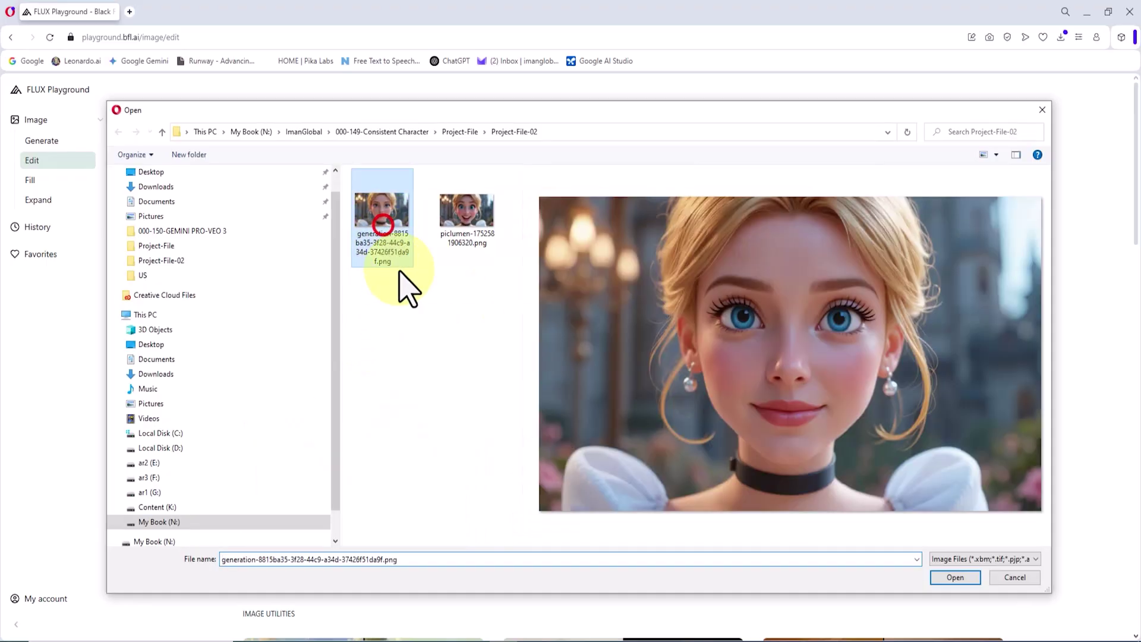
pyautogui.click(957, 577)
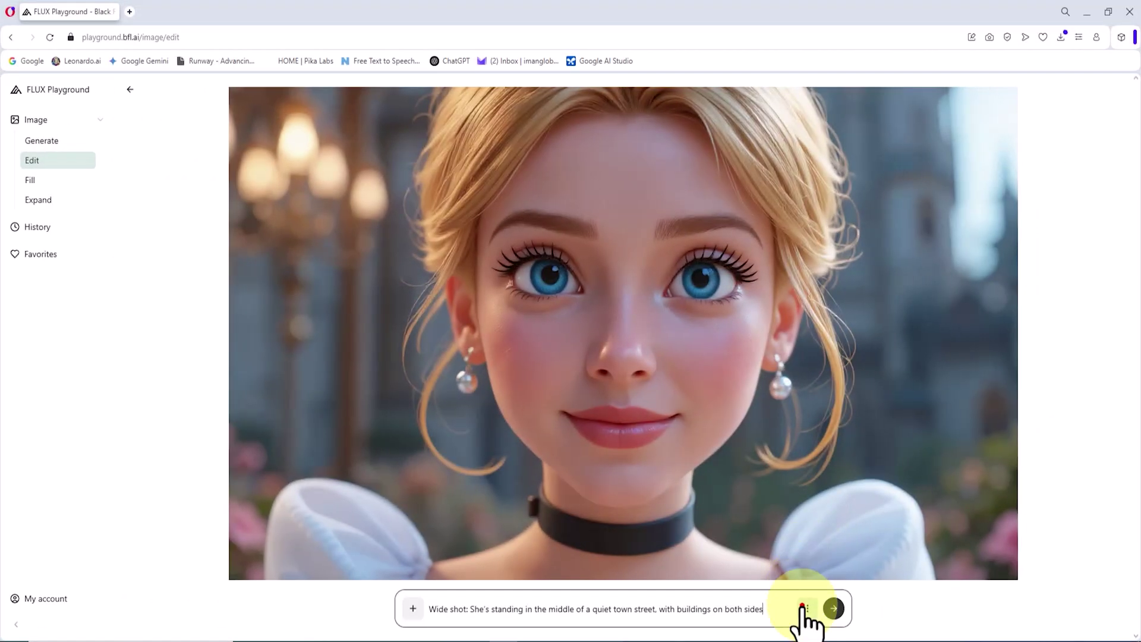
pyautogui.click(806, 607)
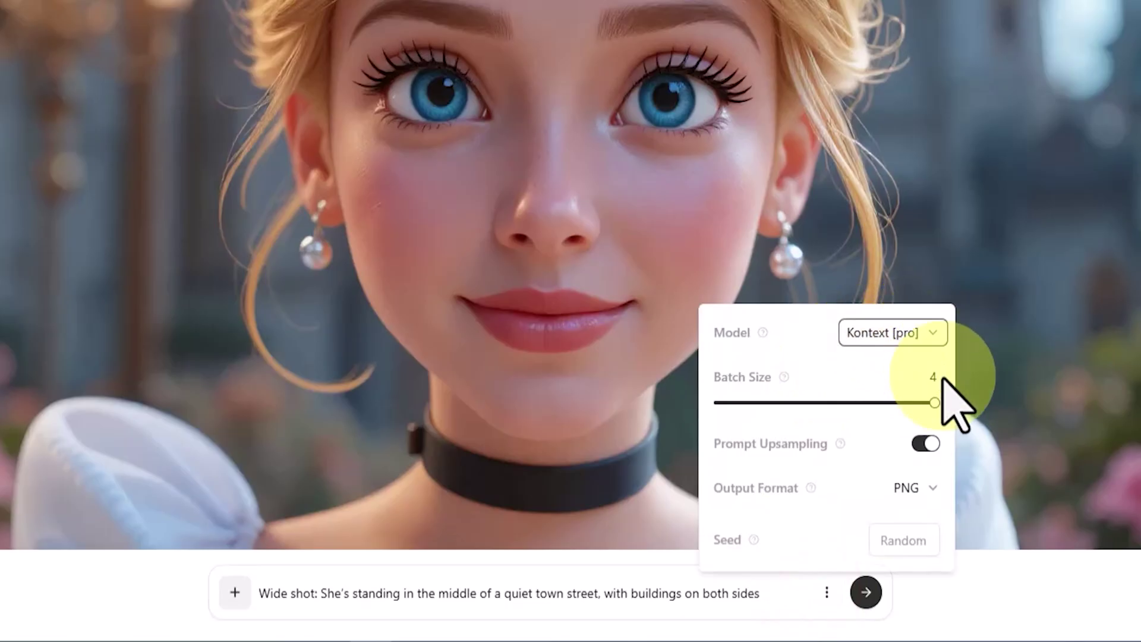
pyautogui.moveTo(879, 481); pyautogui.dragTo(792, 485)
pyautogui.click(905, 488)
pyautogui.click(942, 522)
pyautogui.click(798, 605)
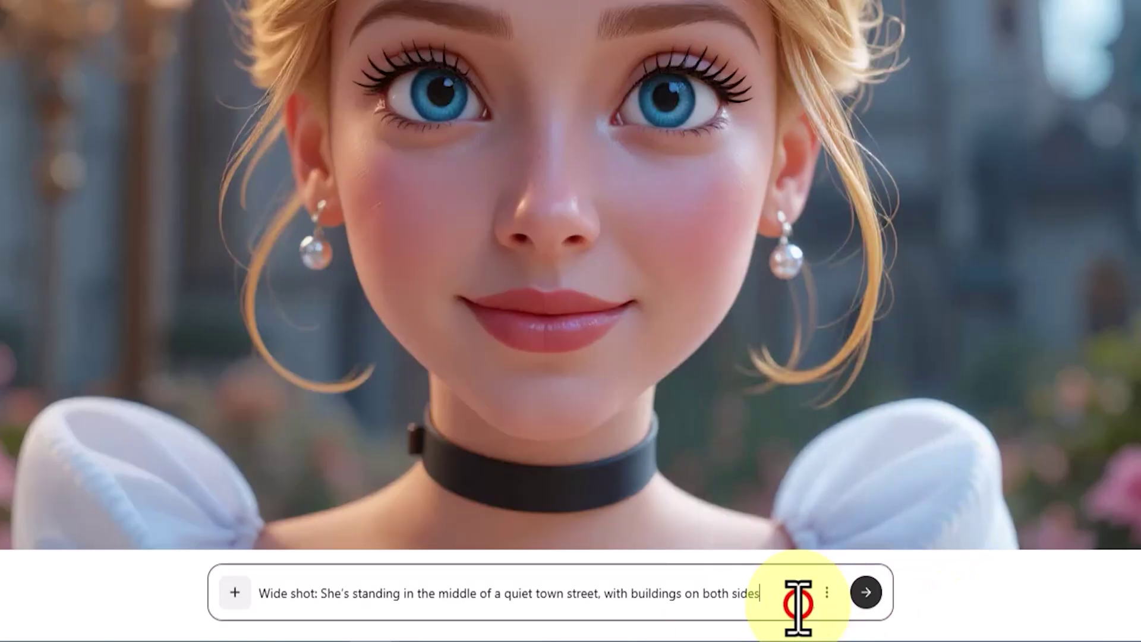
# Generate the quiet town street scene and download the first result, previewing it in Photos
pyautogui.click(865, 592)
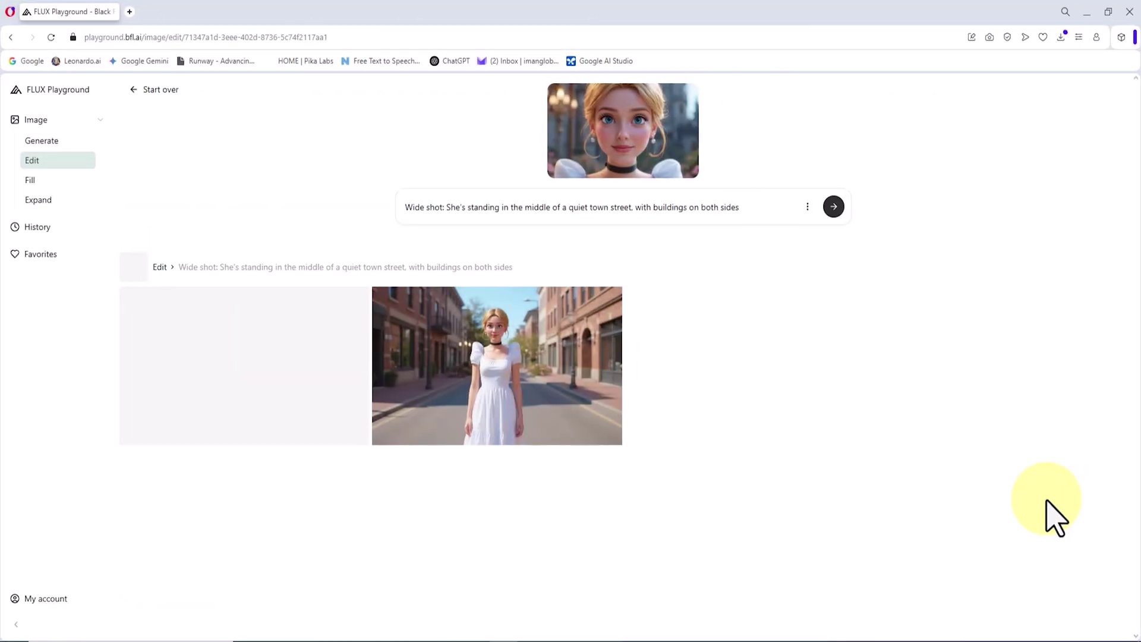
pyautogui.click(244, 360)
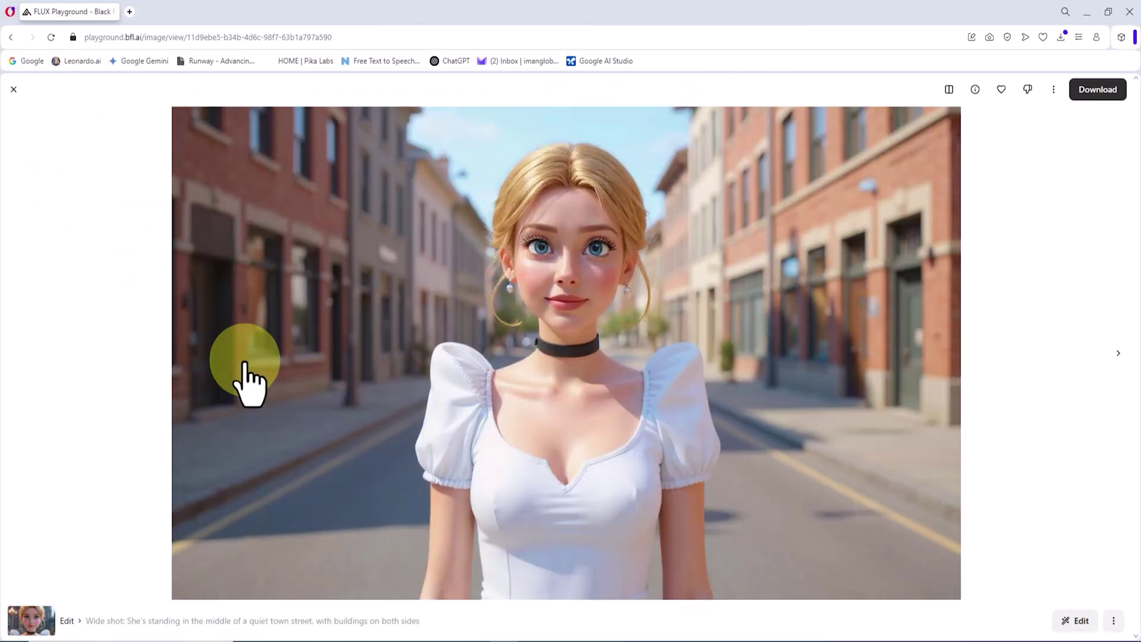
pyautogui.click(1082, 93)
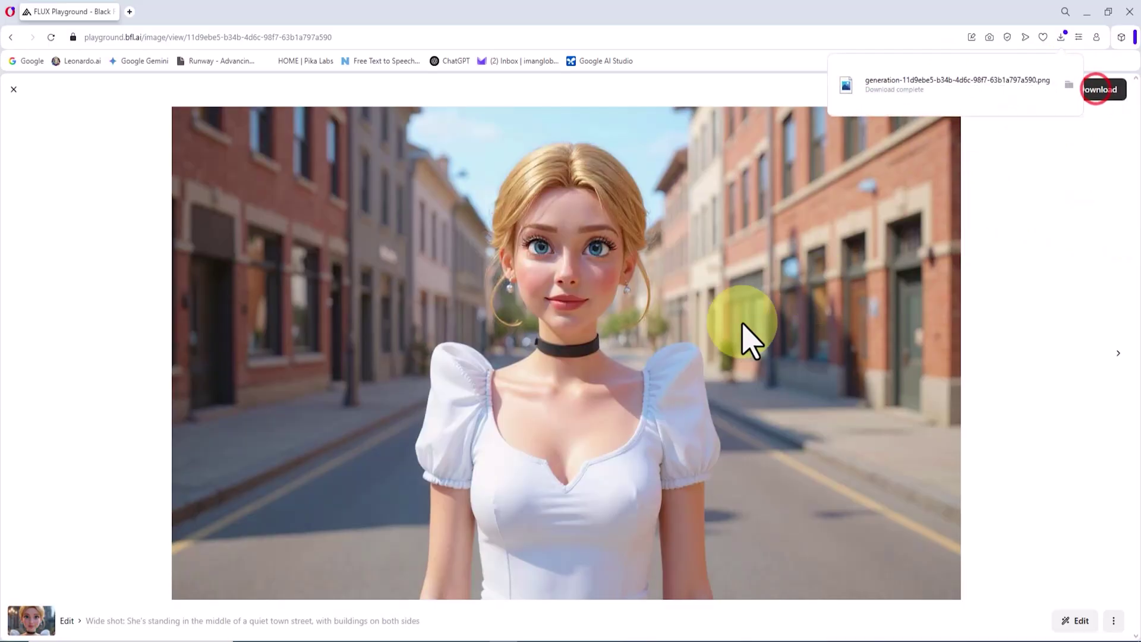
pyautogui.click(924, 95)
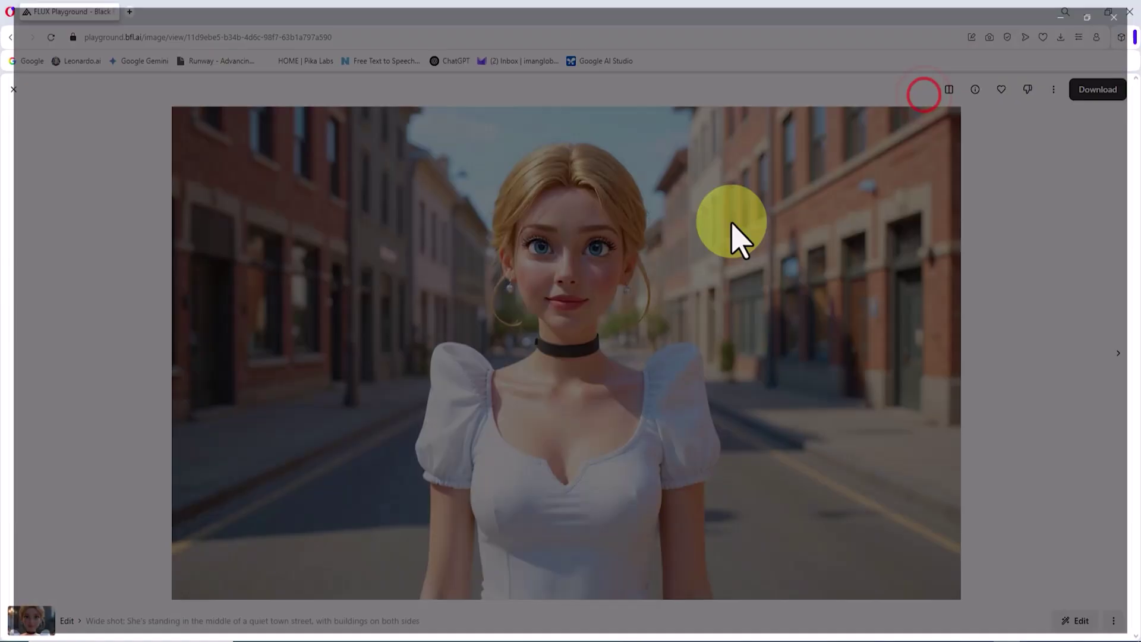
pyautogui.scroll(4, 654, 306)
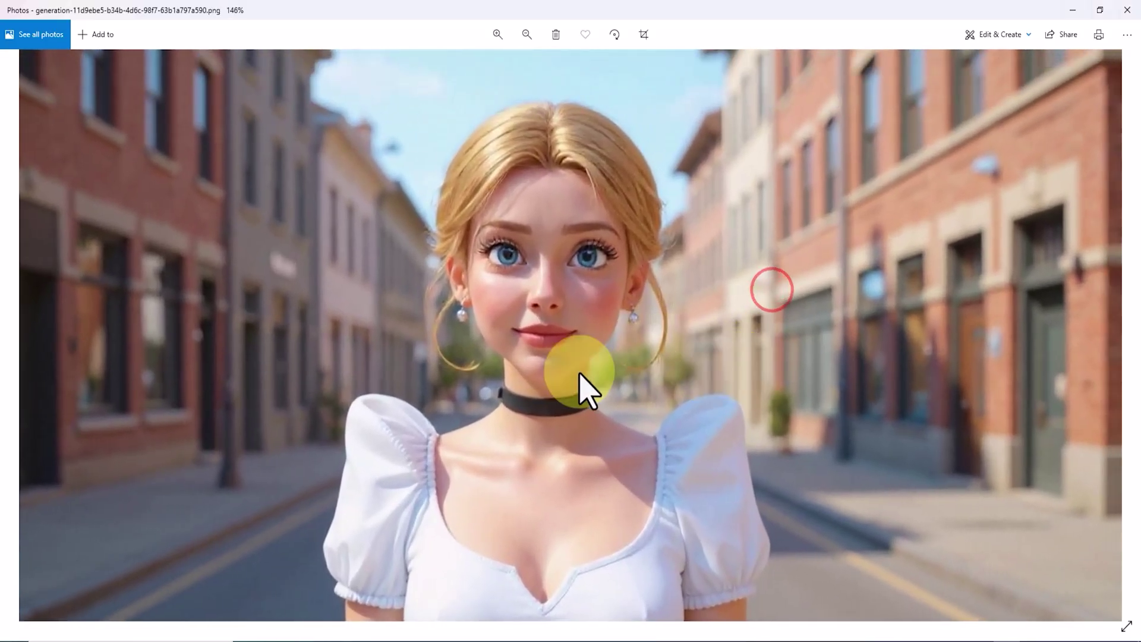
pyautogui.scroll(2, 628, 224)
pyautogui.scroll(-5, 523, 344)
pyautogui.click(1127, 10)
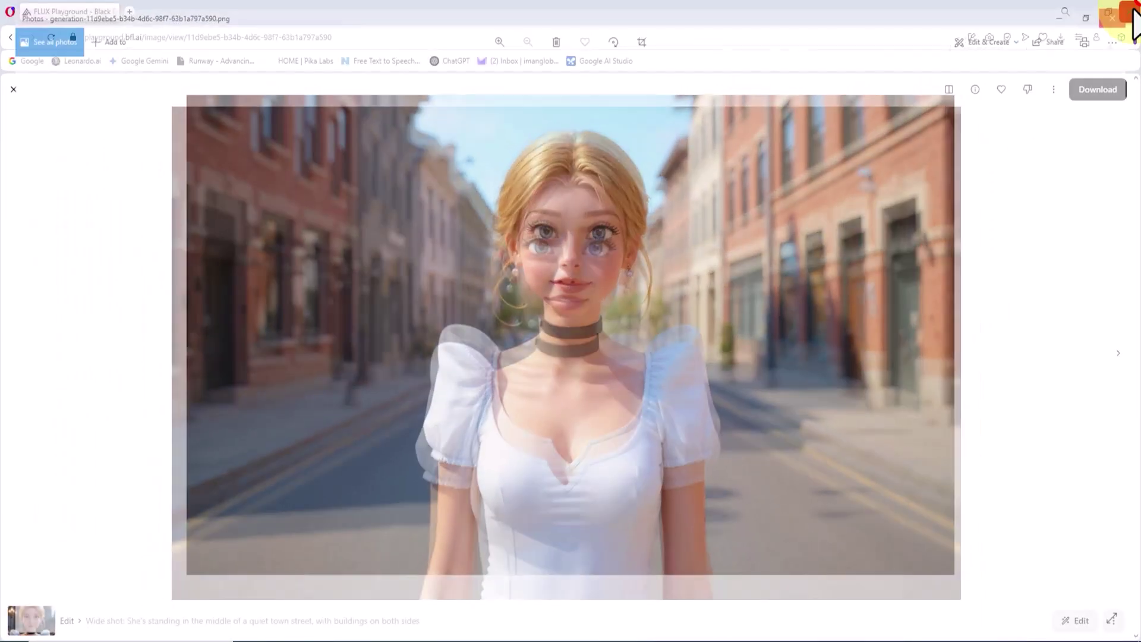
# Download the second street image and inspect the white dress zoomed in Photos
pyautogui.click(1125, 354)
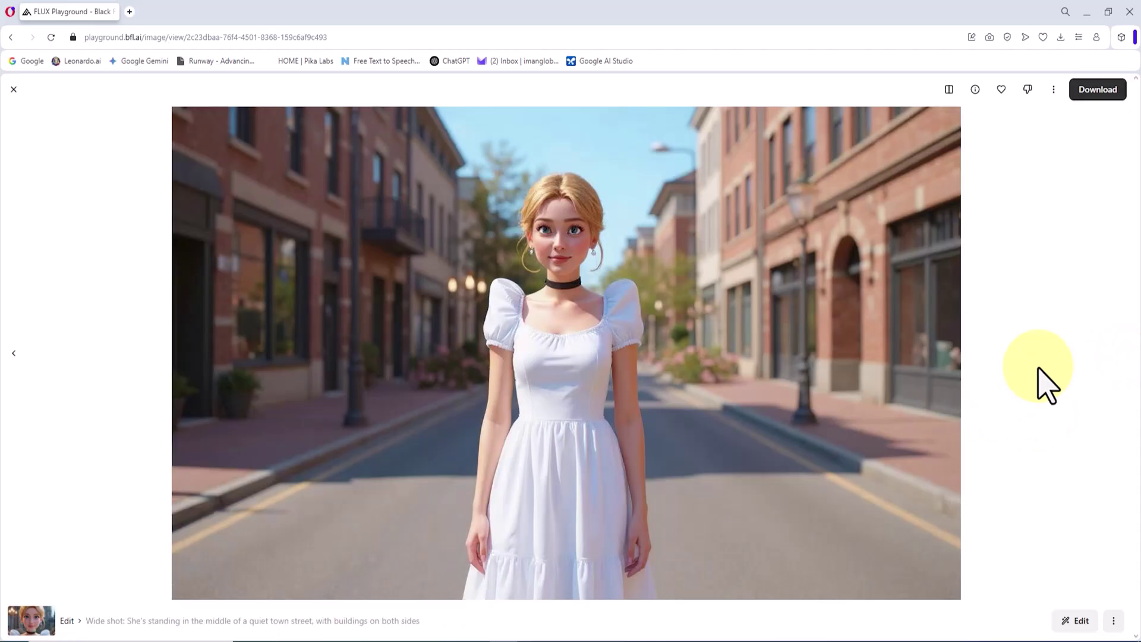
pyautogui.click(1104, 90)
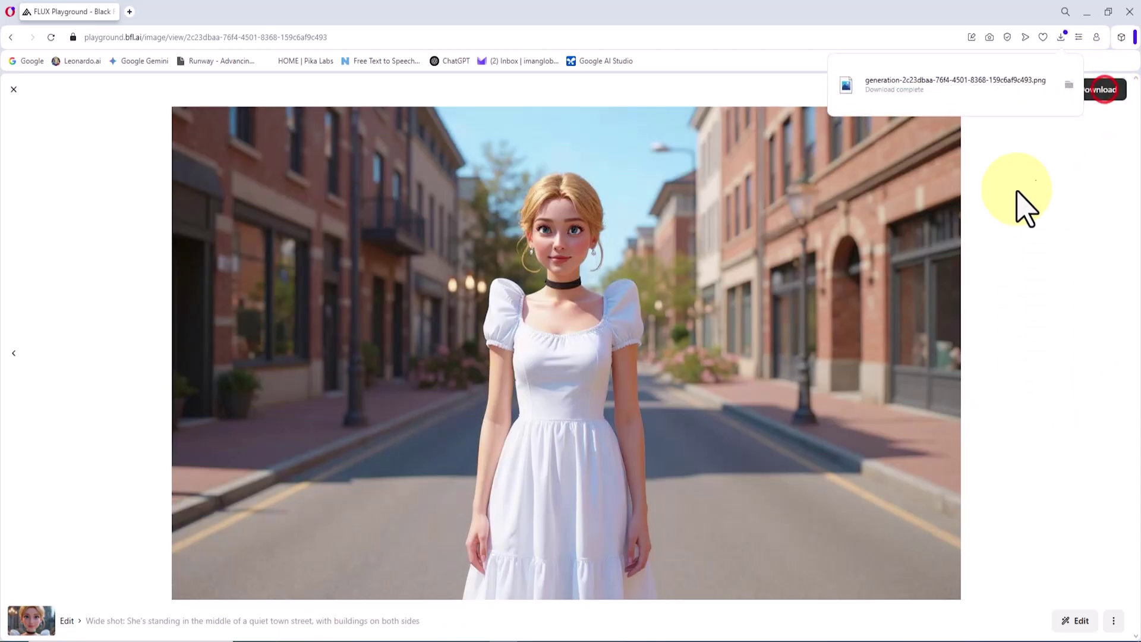
pyautogui.click(949, 92)
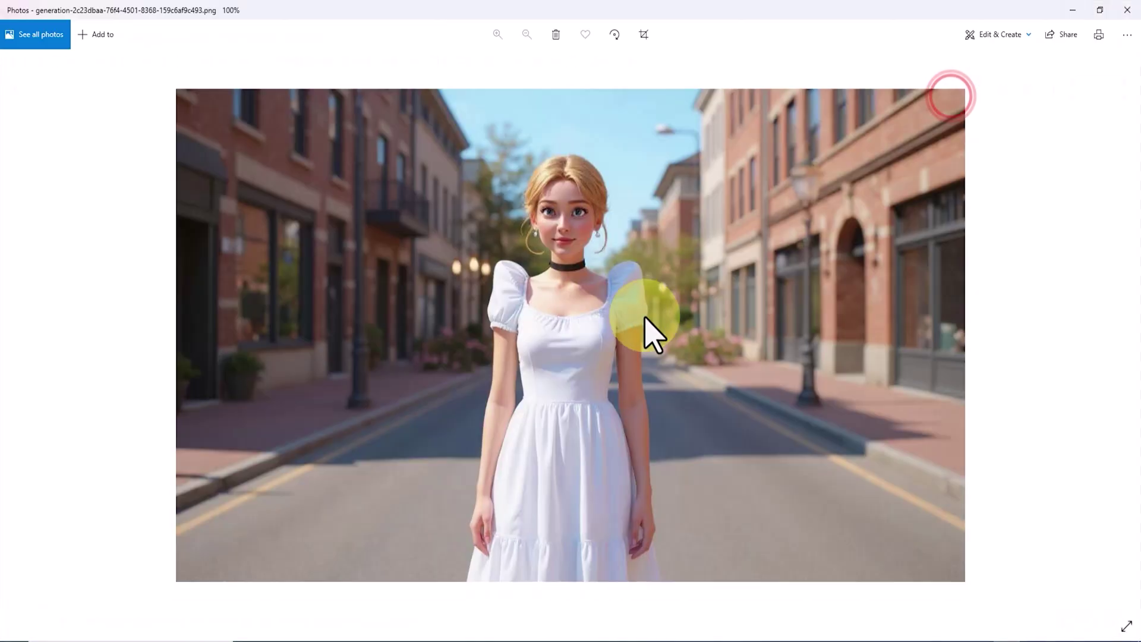
pyautogui.scroll(5, 650, 331)
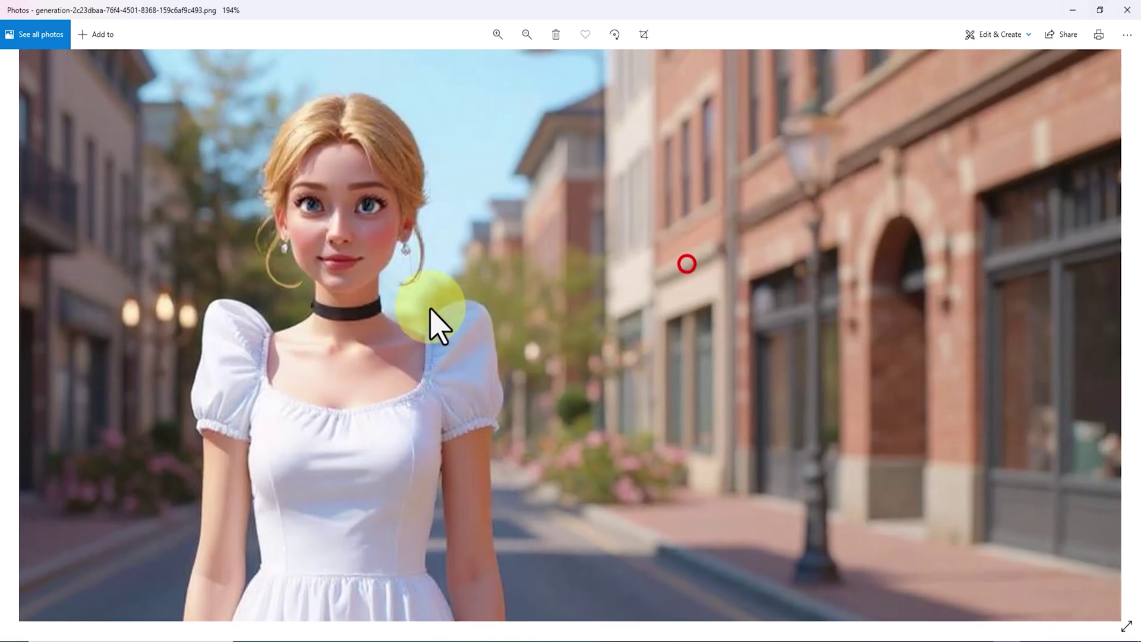
pyautogui.moveTo(430, 307); pyautogui.dragTo(718, 14)
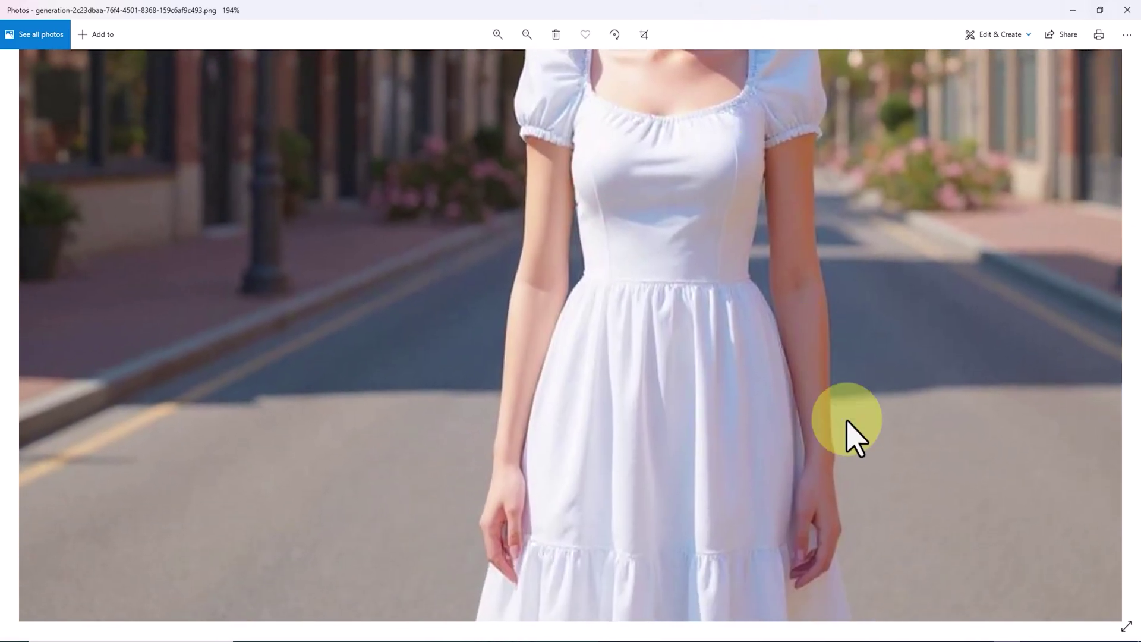
pyautogui.moveTo(846, 414); pyautogui.dragTo(696, 162)
pyautogui.scroll(-4, 728, 349)
pyautogui.scroll(-2, 737, 374)
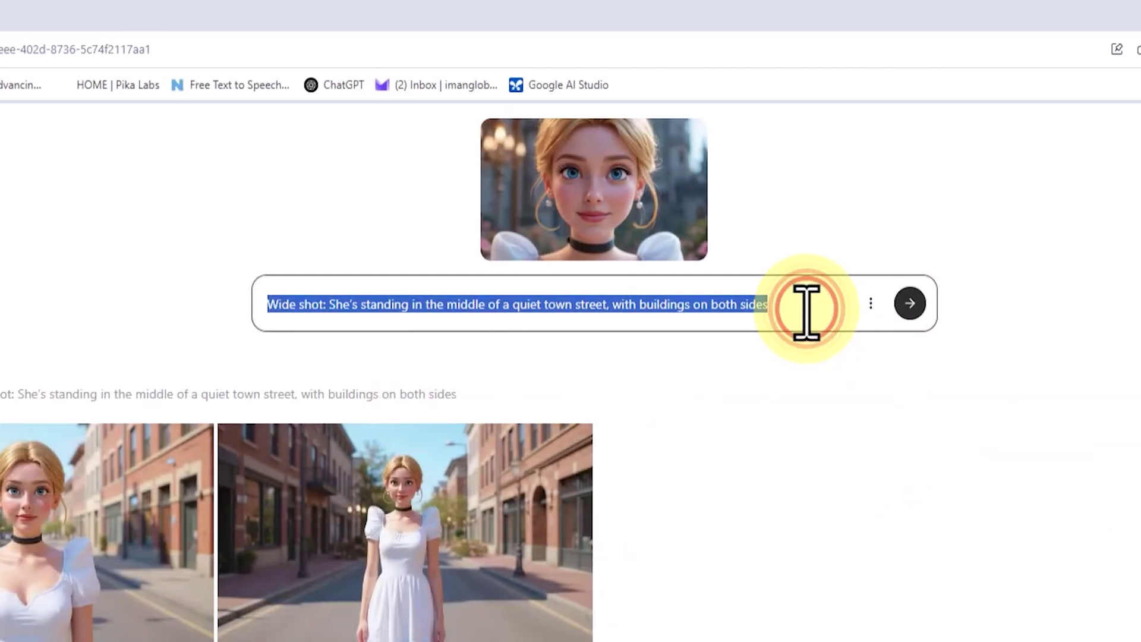
# Replace the prompt with the sunny city street, white hoodie and jeans description and generate
pyautogui.press('BackSpace')
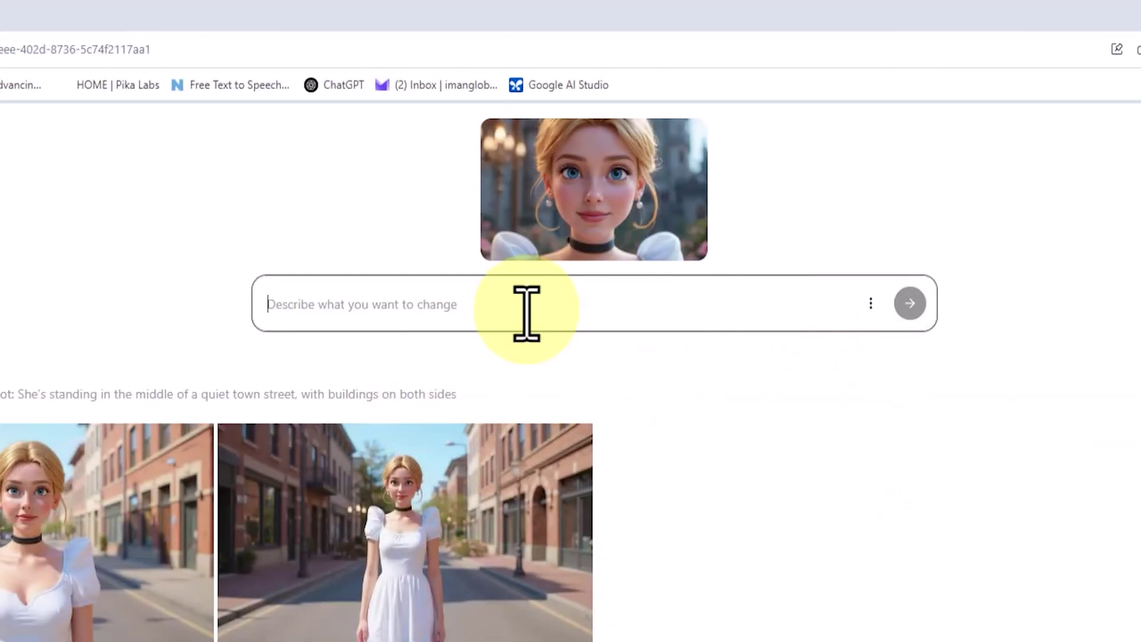
pyautogui.click(449, 289)
pyautogui.write('Wide shot: She’s walking down a sunny city street, wearing light blue jeans, a white hoodie, white sneakers, and a beige crossbody bag')
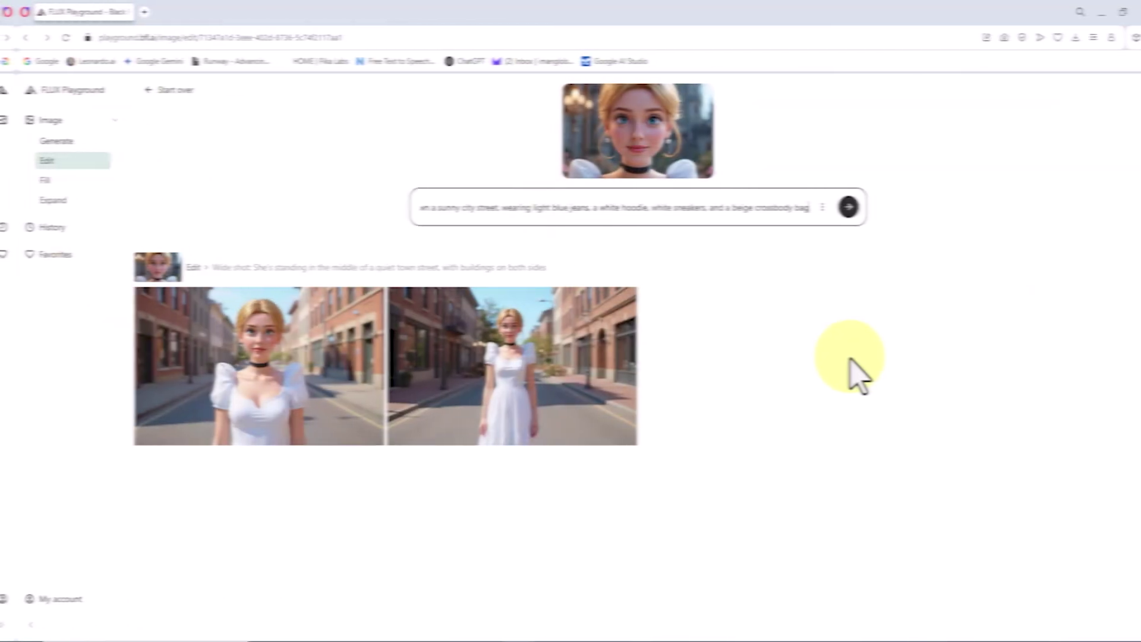
pyautogui.click(807, 206)
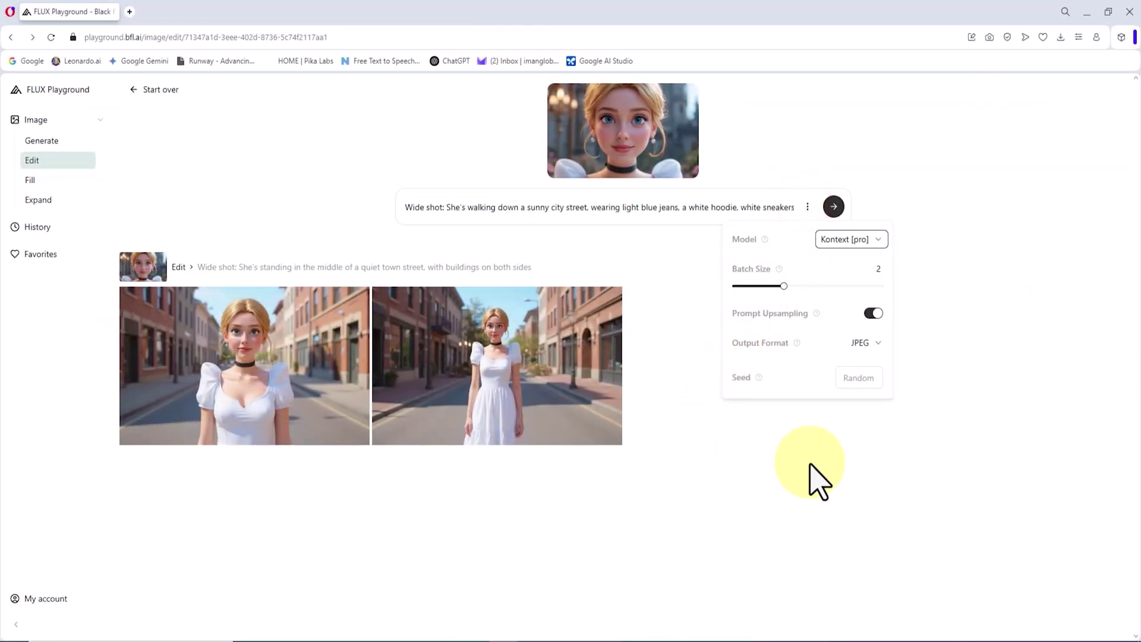
pyautogui.click(830, 199)
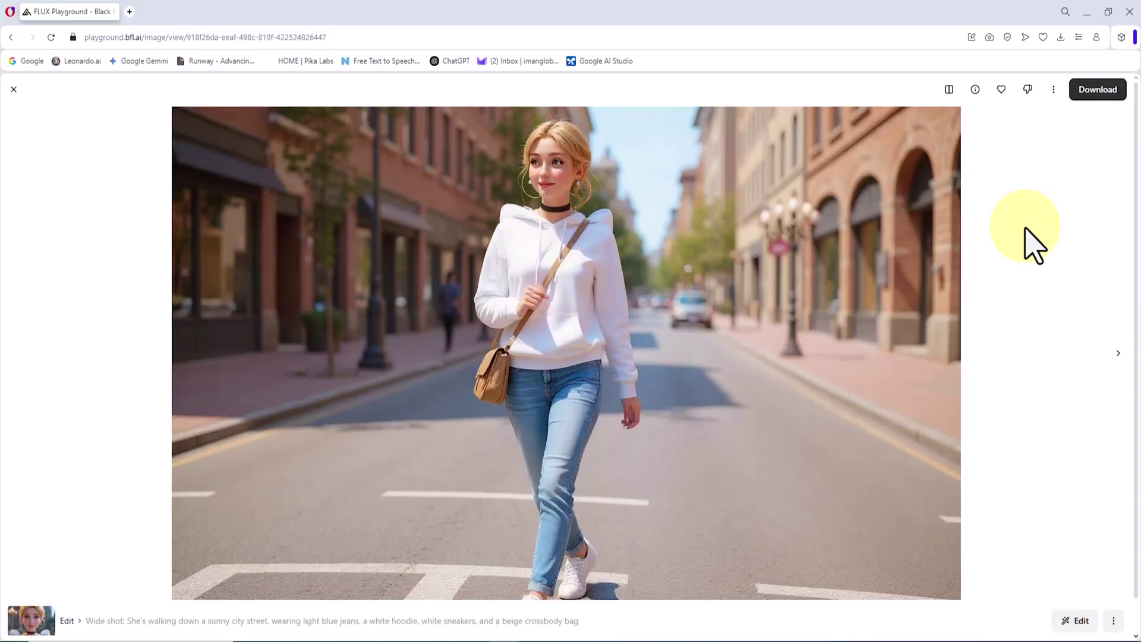
# Download the first city-walk image and check it in Photos
pyautogui.click(1105, 92)
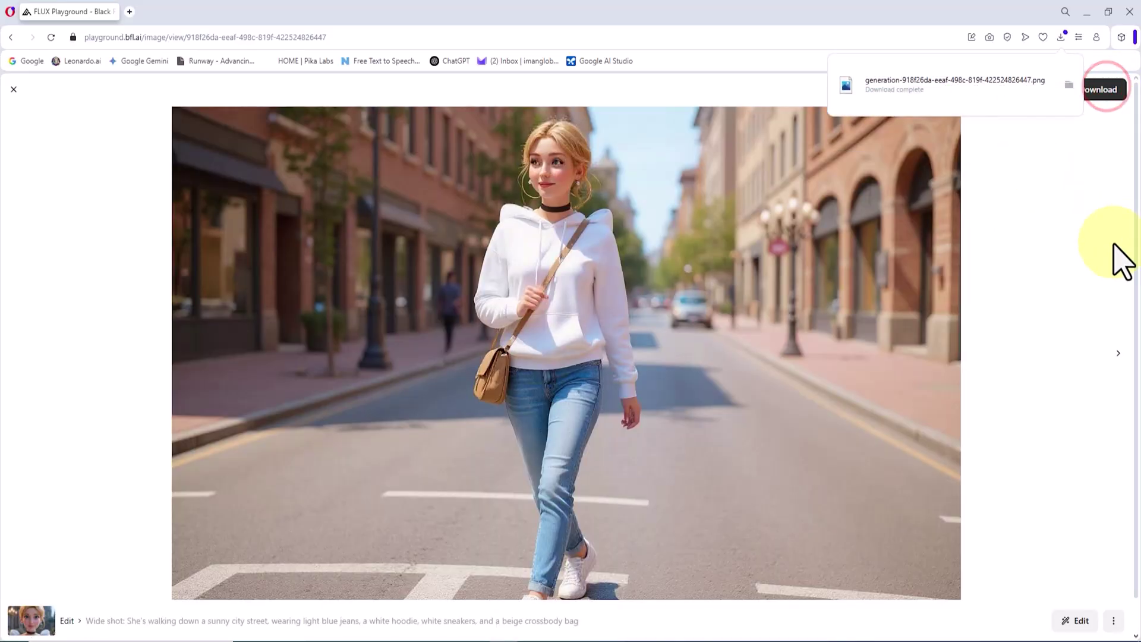
pyautogui.click(991, 85)
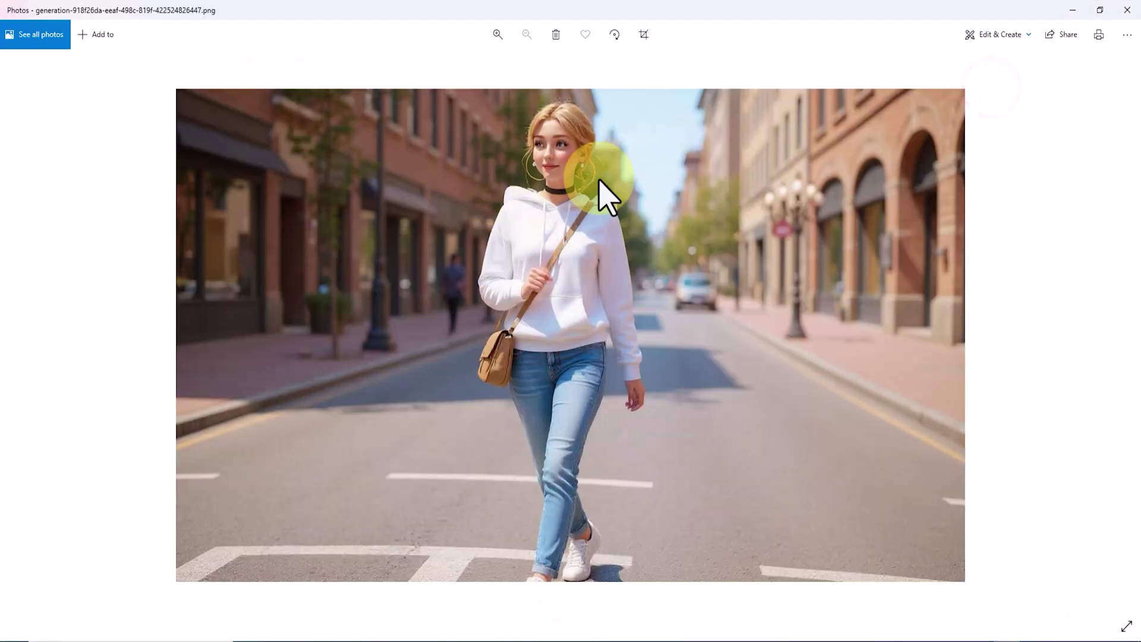
pyautogui.scroll(5, 600, 181)
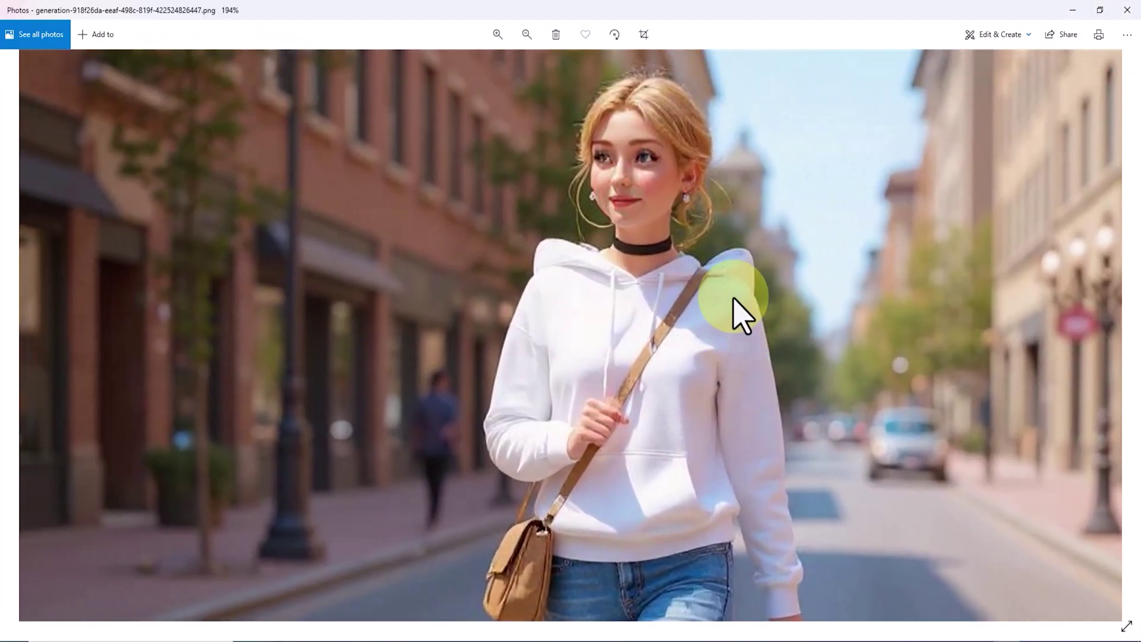
pyautogui.scroll(-5, 738, 311)
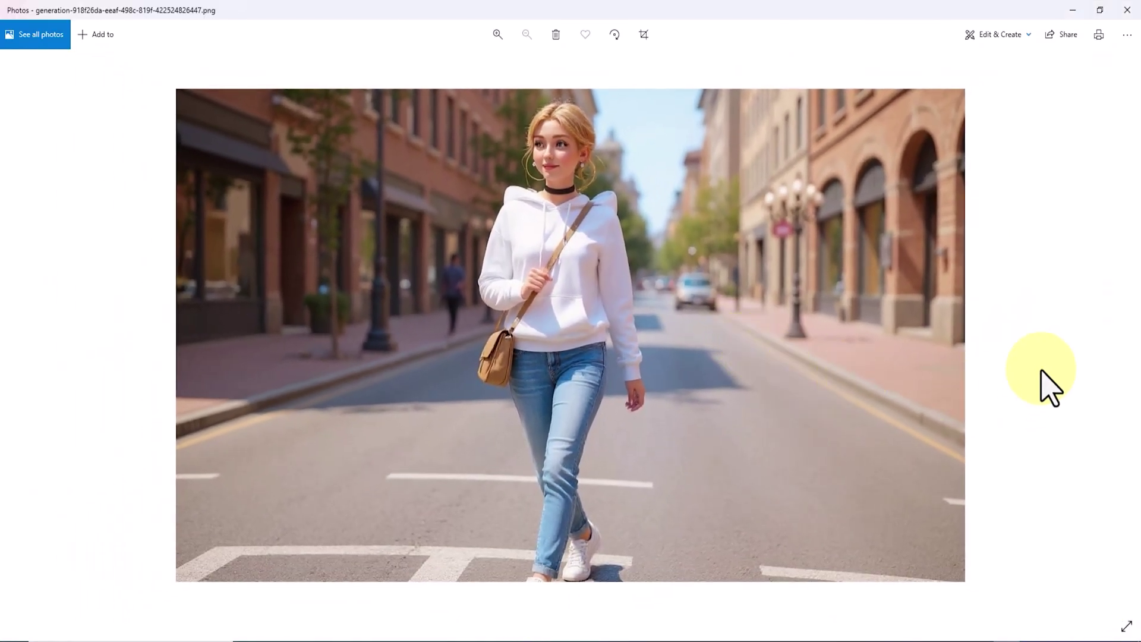
pyautogui.click(1128, 10)
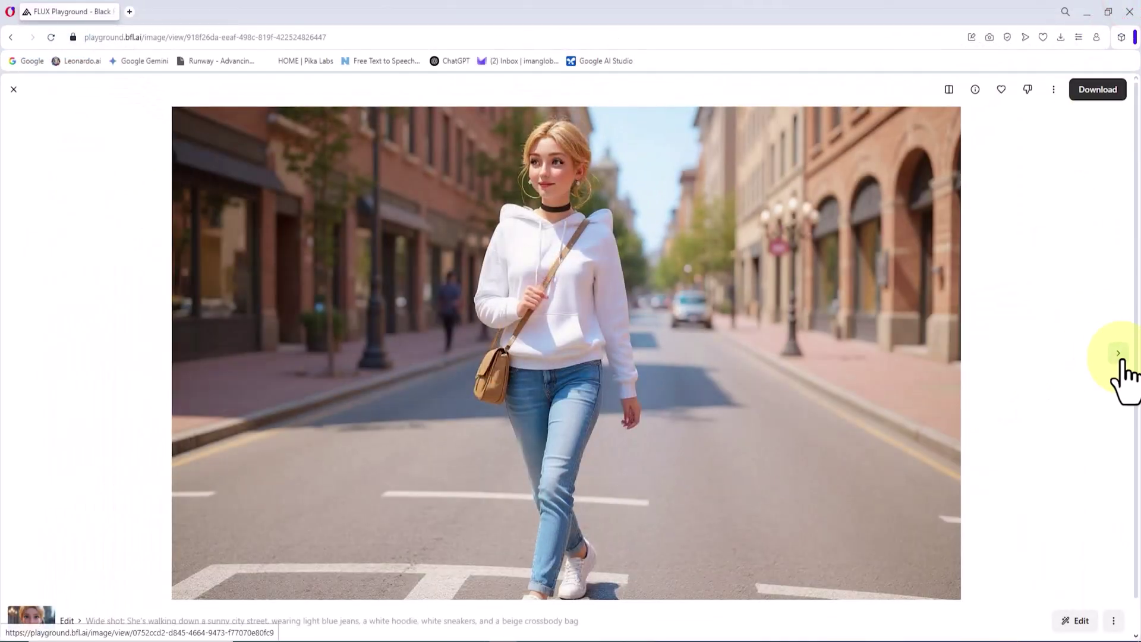
# Download the second city-walk image, preview it, and return to the edit page
pyautogui.click(1093, 364)
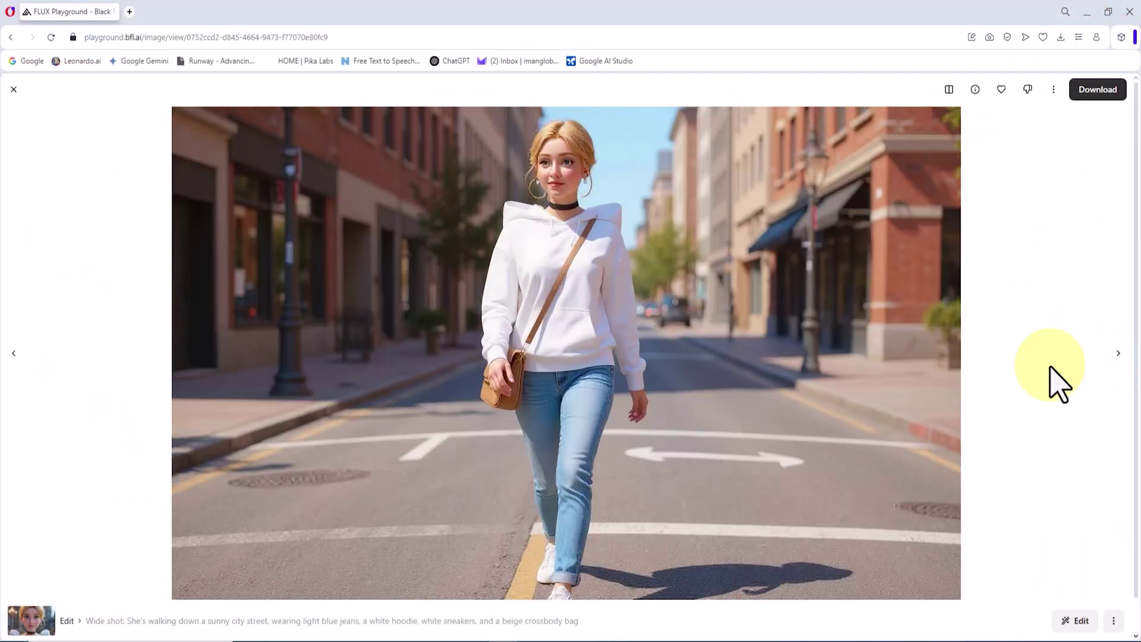
pyautogui.click(1107, 89)
pyautogui.click(952, 89)
pyautogui.scroll(5, 565, 196)
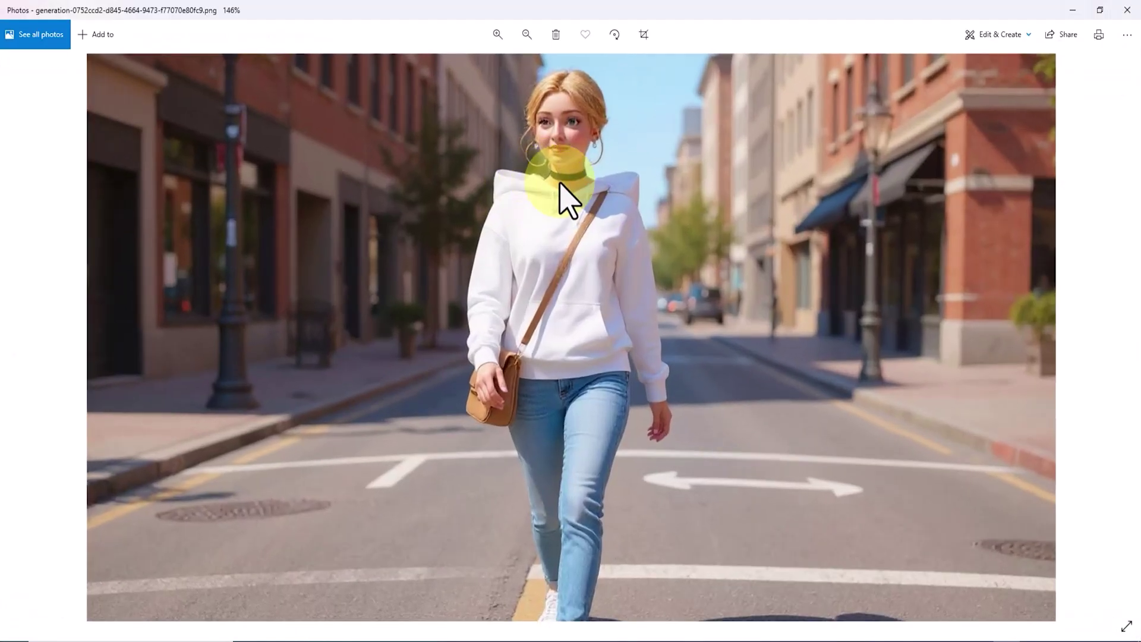
pyautogui.moveTo(612, 208); pyautogui.dragTo(713, 433)
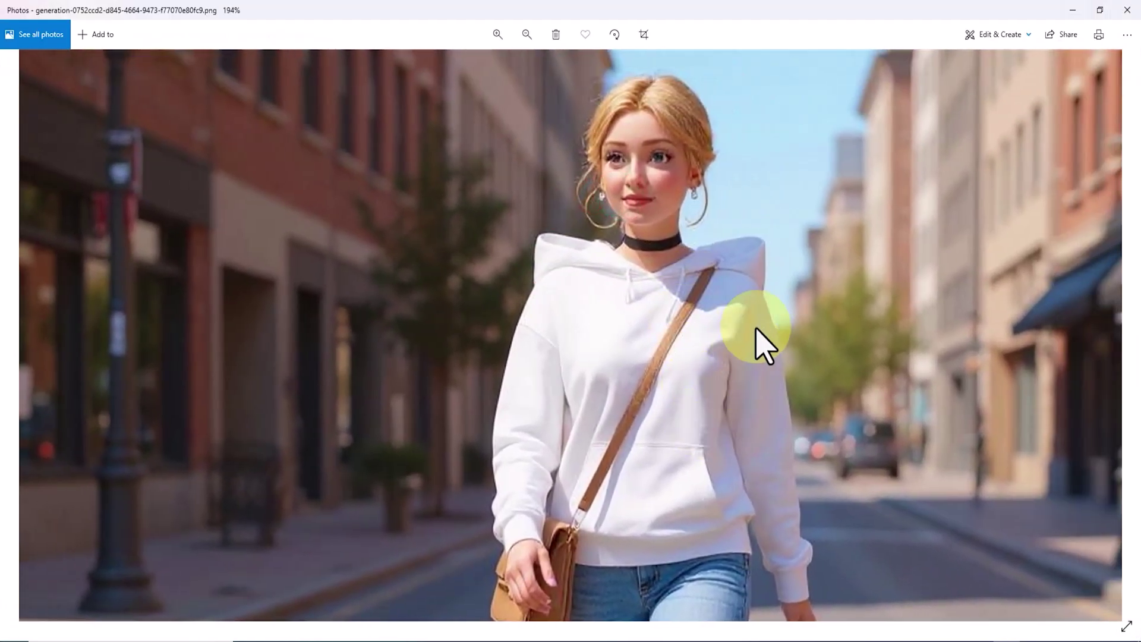
pyautogui.scroll(-5, 763, 310)
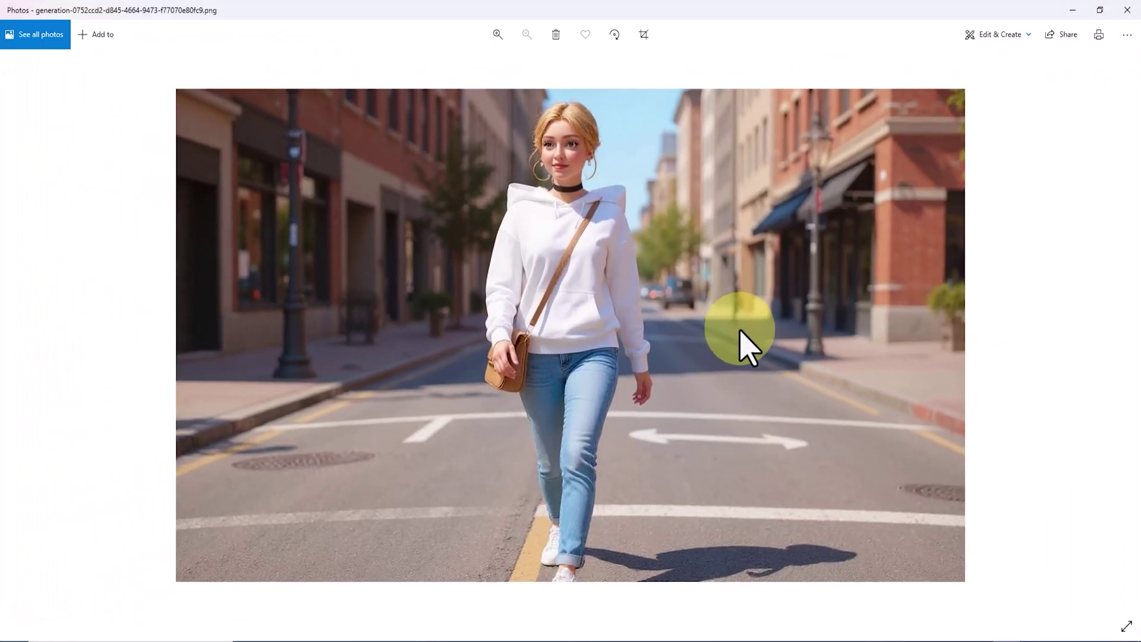
pyautogui.click(1127, 10)
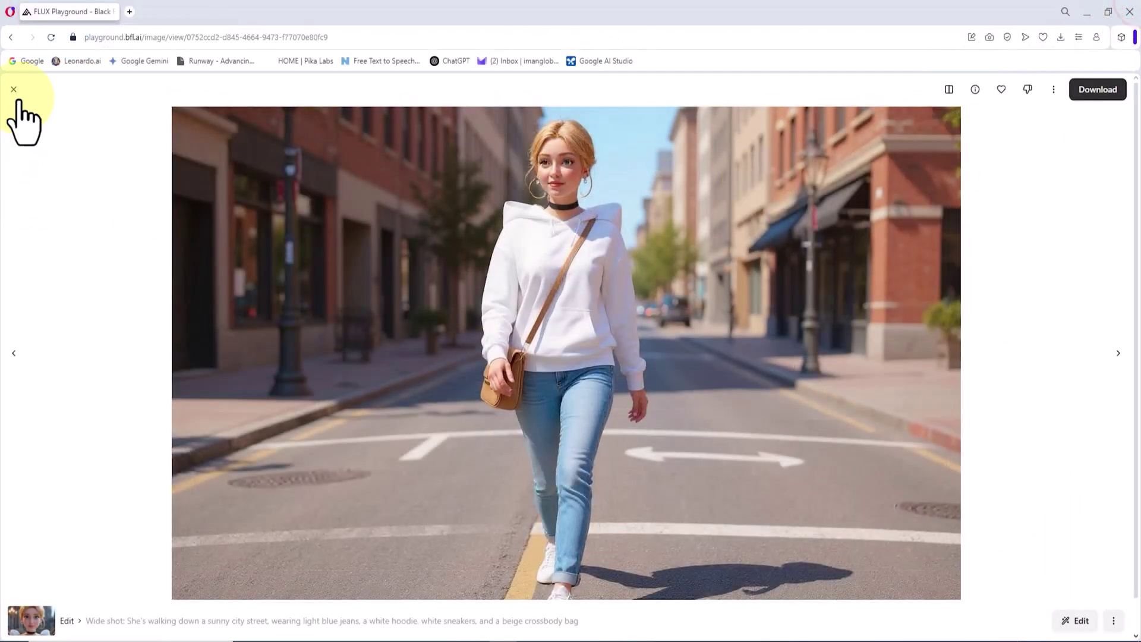
pyautogui.click(13, 90)
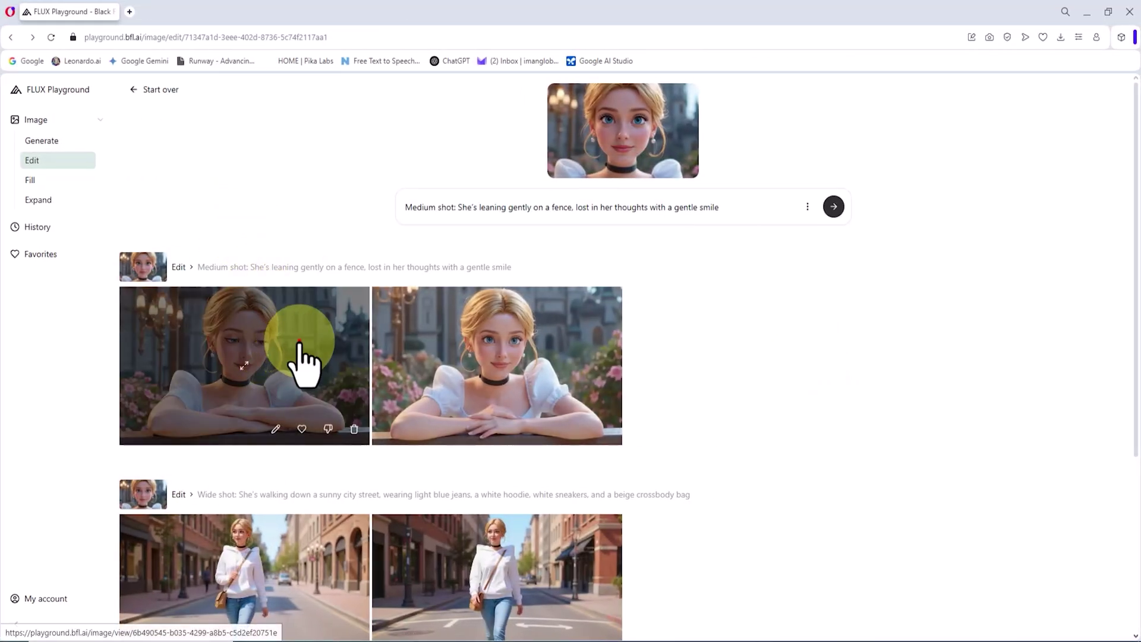
# Download the first fence-leaning image and check it in Photos
pyautogui.click(299, 343)
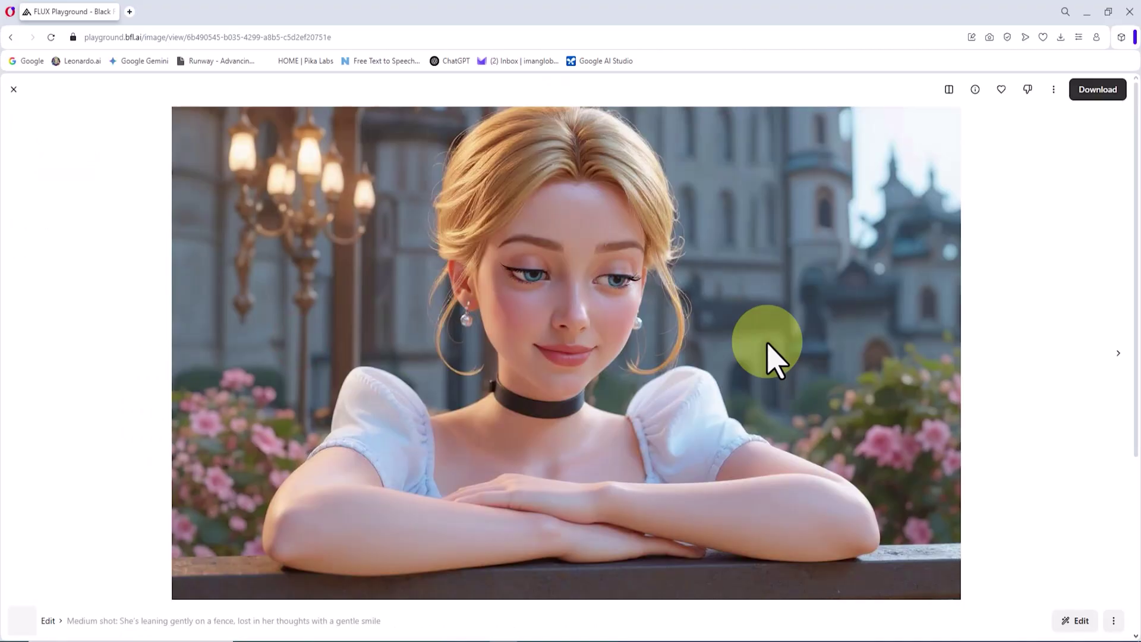
pyautogui.click(1101, 84)
pyautogui.click(963, 83)
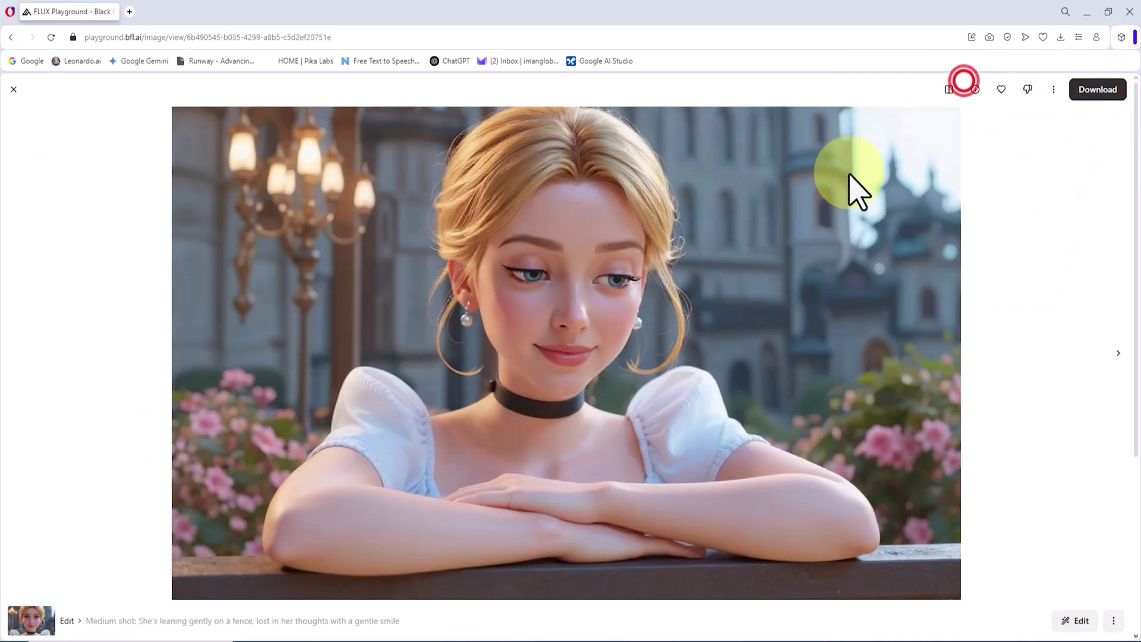
pyautogui.scroll(3, 627, 279)
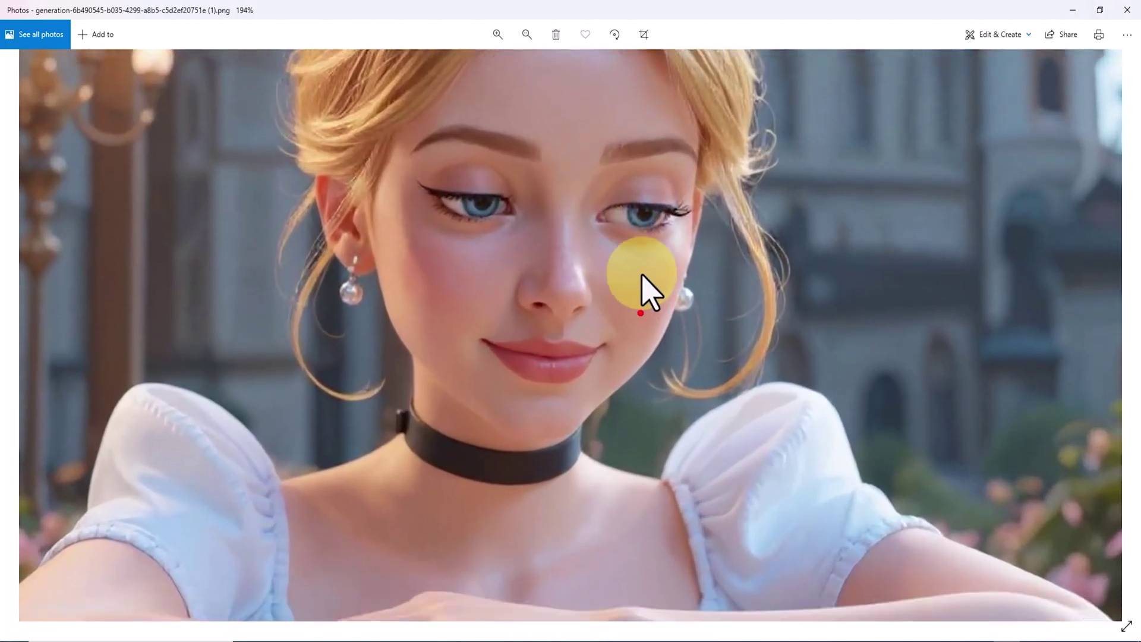
pyautogui.scroll(-3, 675, 190)
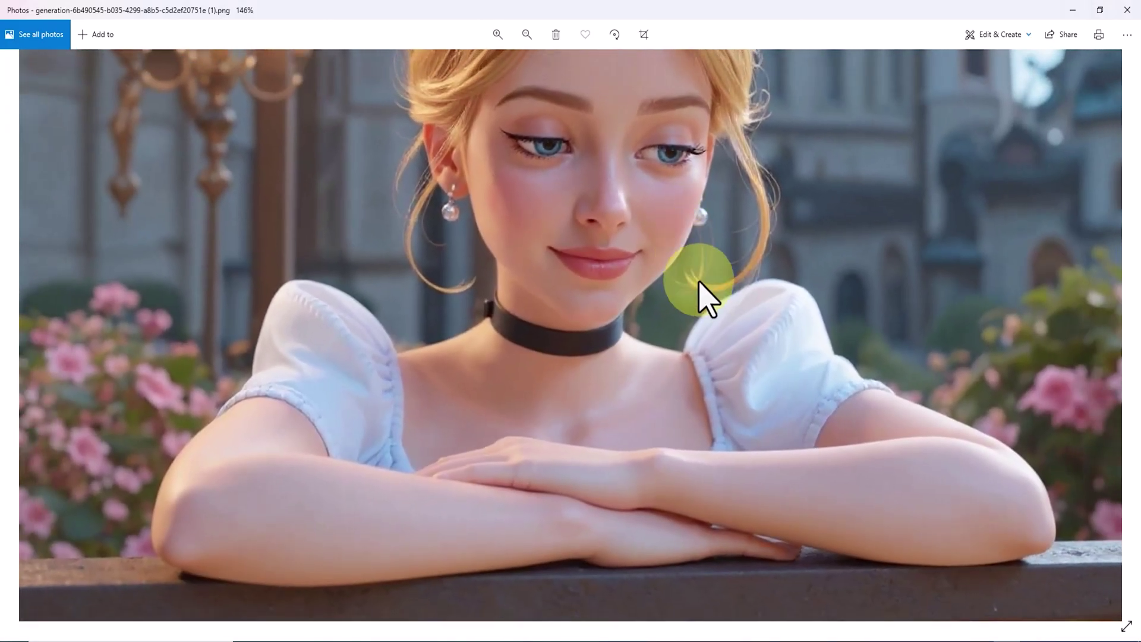
pyautogui.scroll(-2, 783, 214)
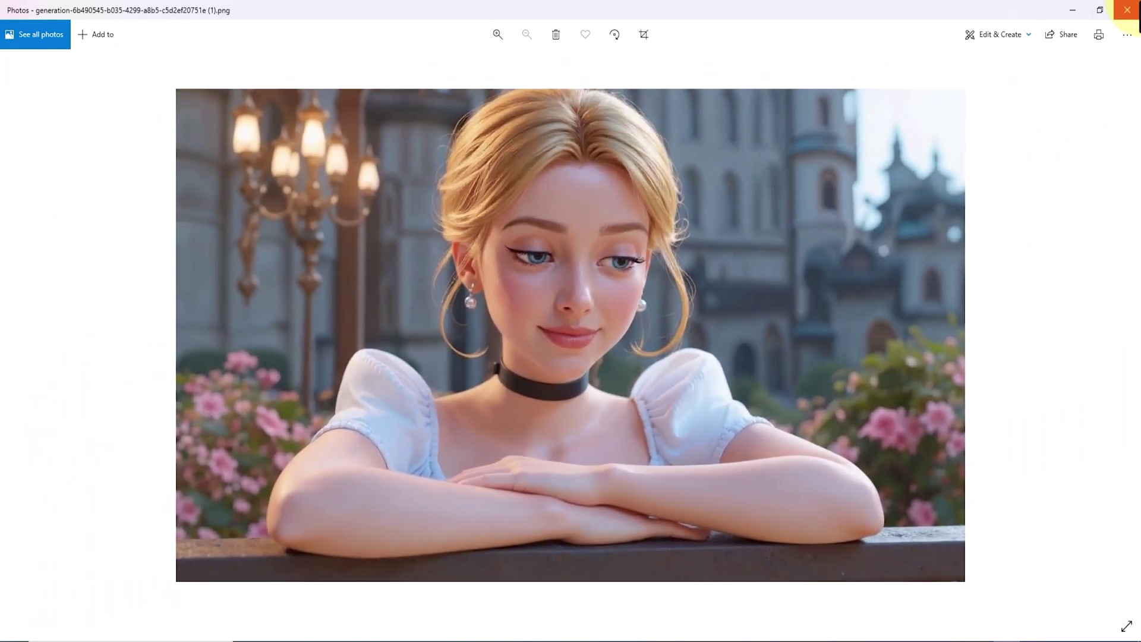
pyautogui.click(1127, 10)
# Download the second fence image, inspect the hands zoomed, and return to the edit page
pyautogui.click(1116, 354)
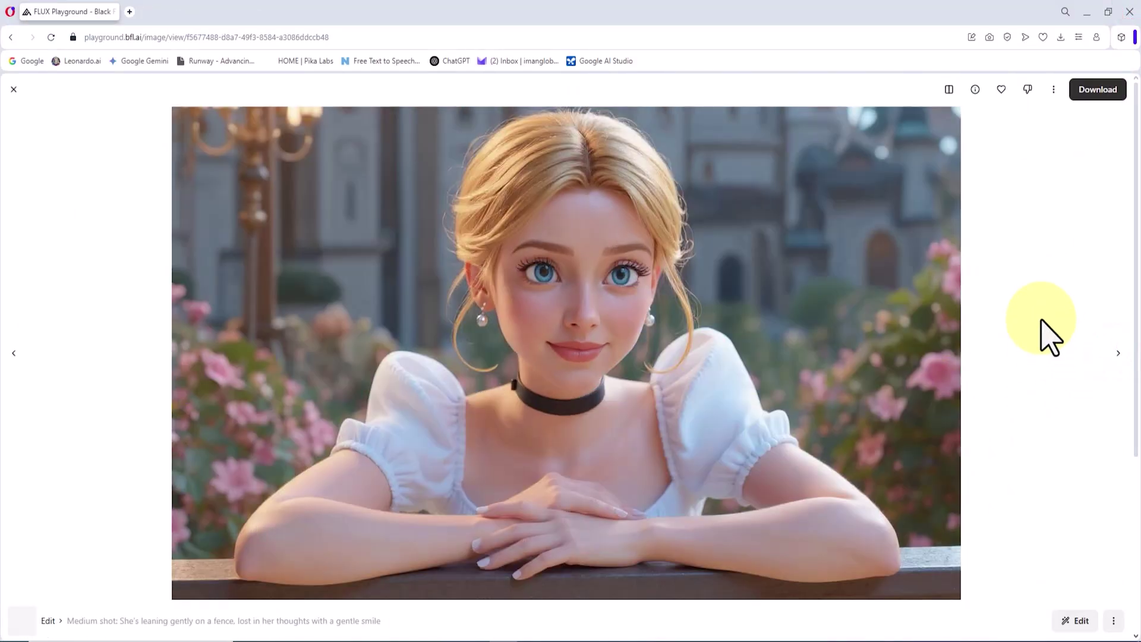
pyautogui.click(1098, 90)
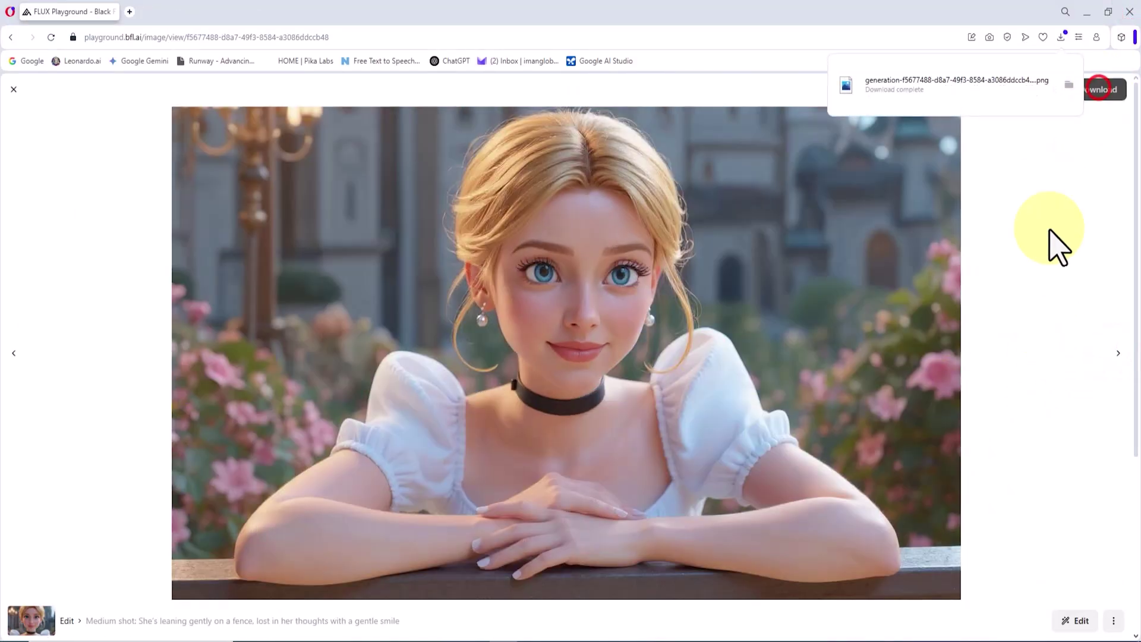
pyautogui.click(931, 91)
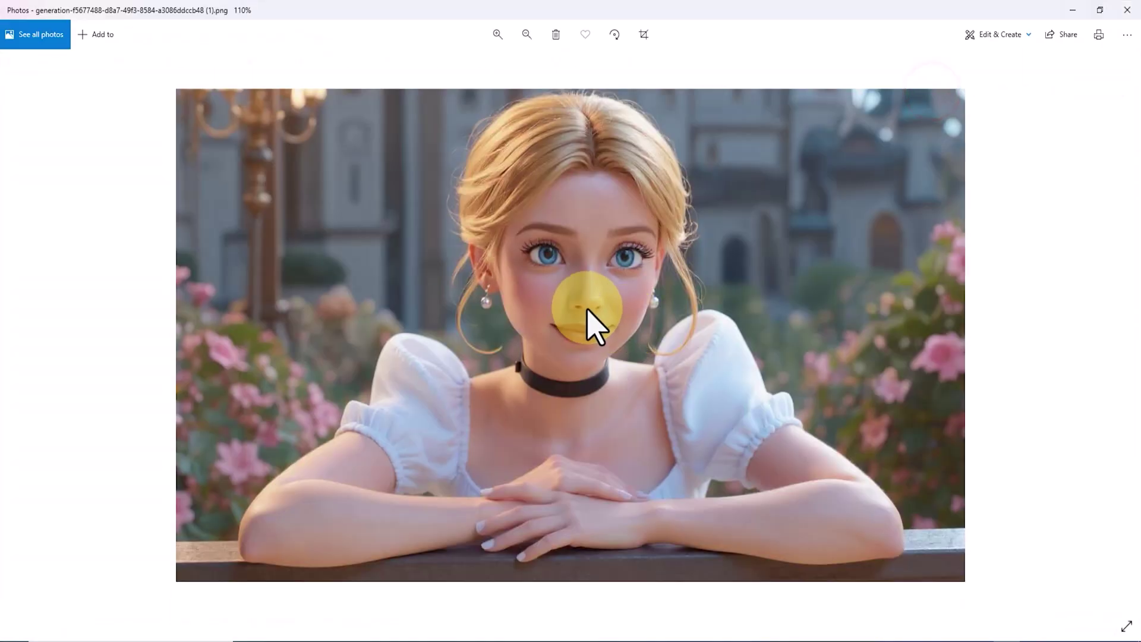
pyautogui.scroll(5, 618, 312)
pyautogui.moveTo(657, 271)
pyautogui.mouseDown()
pyautogui.moveTo(963, 306)
pyautogui.moveTo(897, 235)
pyautogui.moveTo(420, 196)
pyautogui.moveTo(497, 205)
pyautogui.mouseUp()
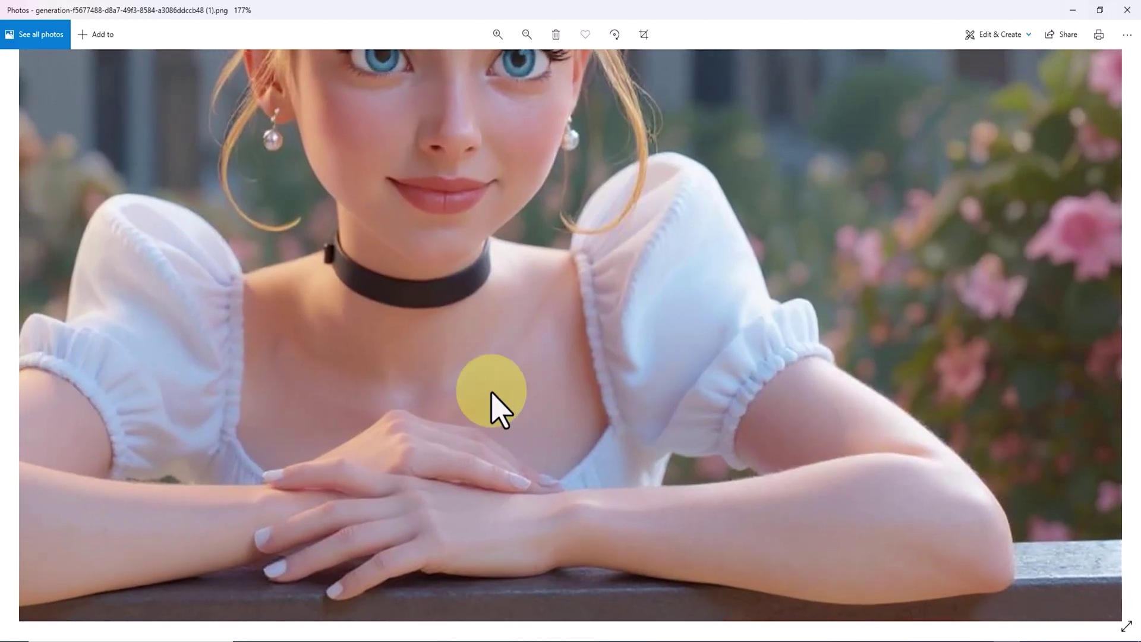
pyautogui.scroll(1, 448, 509)
pyautogui.moveTo(458, 509); pyautogui.dragTo(500, 302)
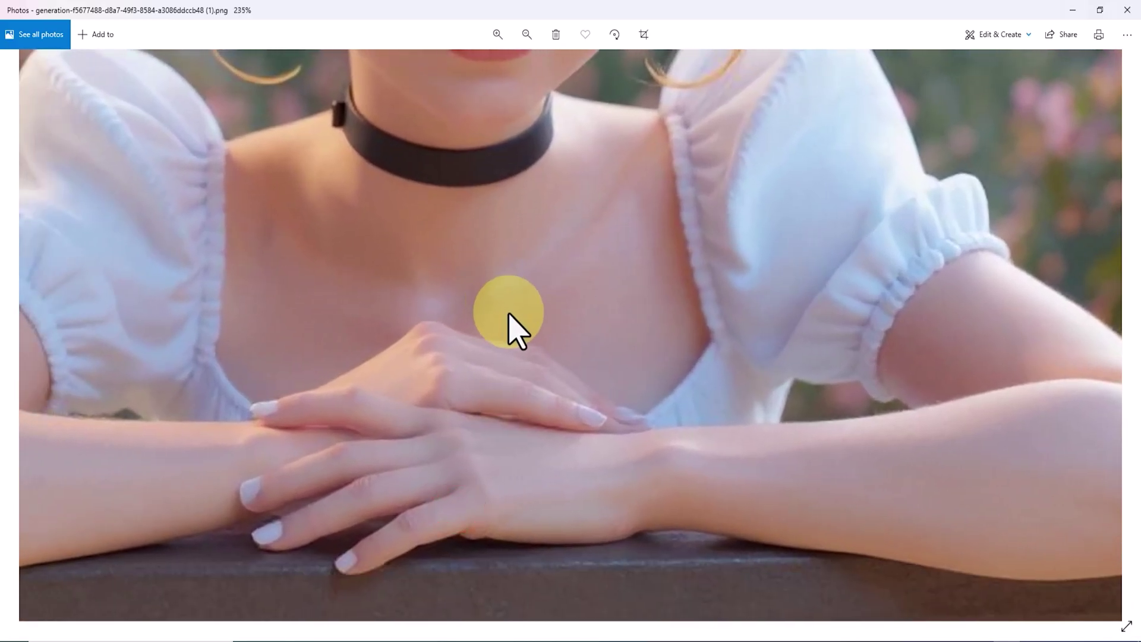
pyautogui.scroll(-5, 509, 318)
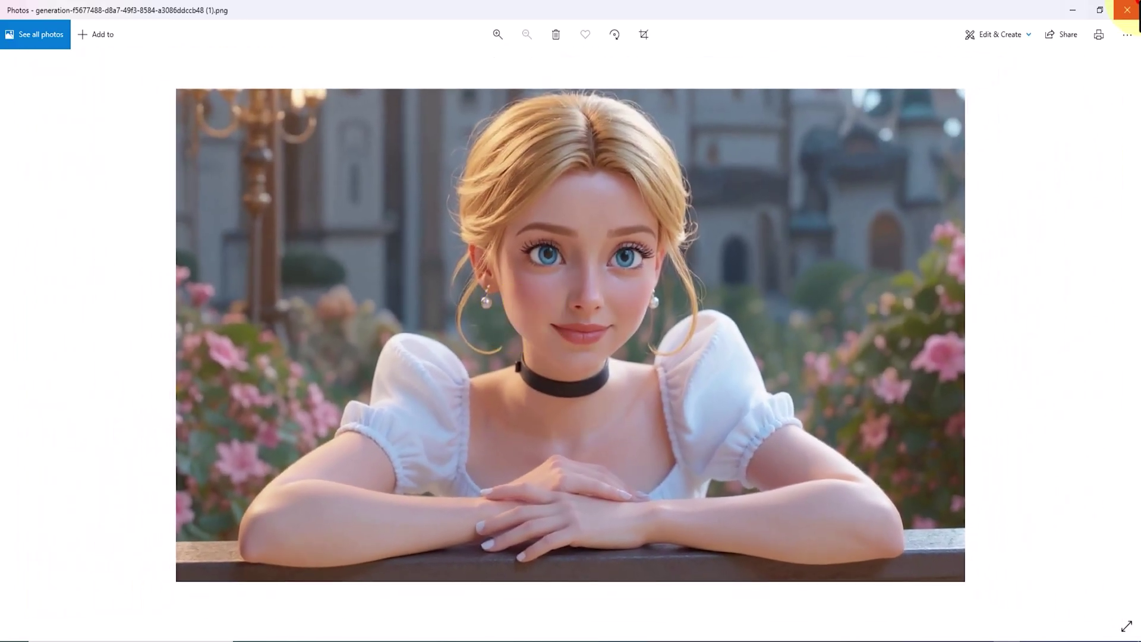
pyautogui.click(1127, 10)
pyautogui.click(14, 92)
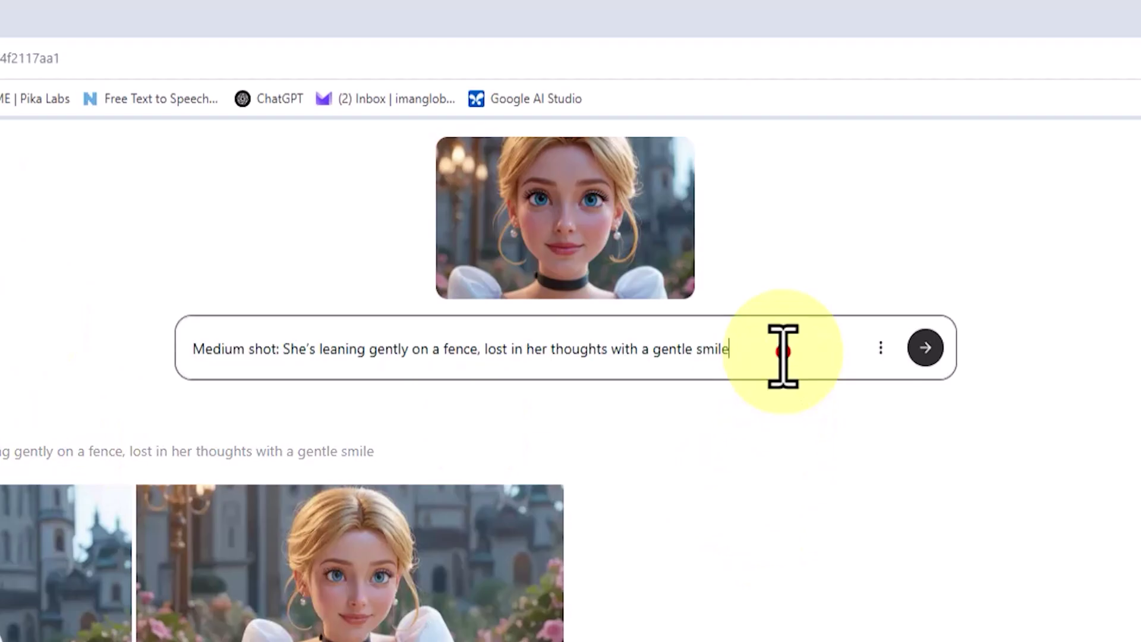
# Replace the old prompt with the hilltop sunset prompt and generate
pyautogui.tripleClick(749, 212)
pyautogui.press('BackSpace')
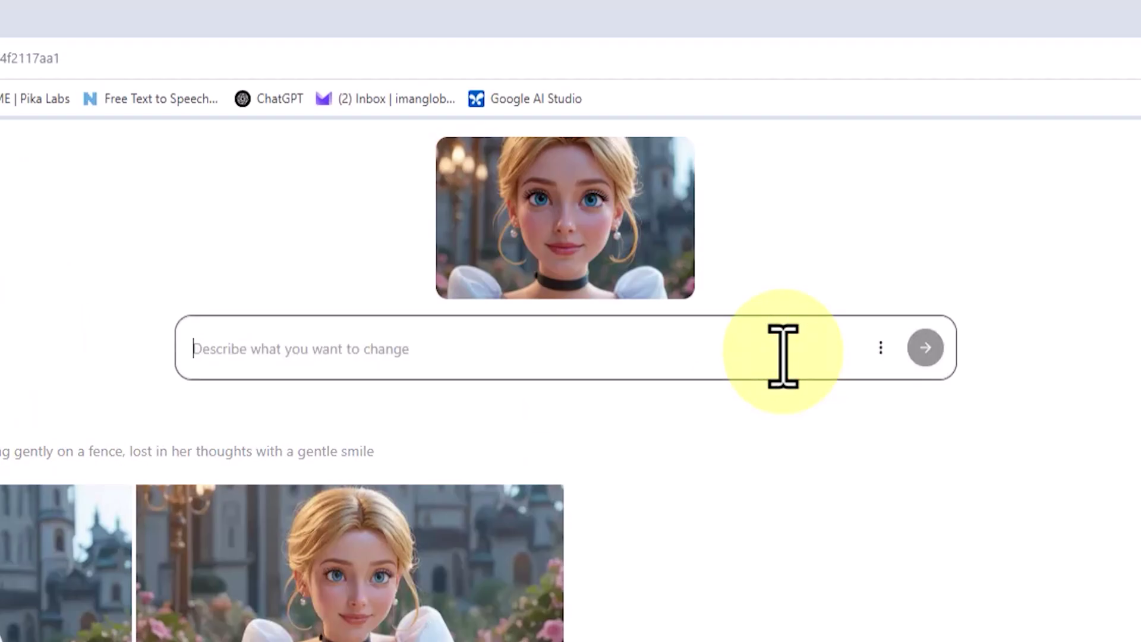
pyautogui.rightClick(784, 356)
pyautogui.click(837, 555)
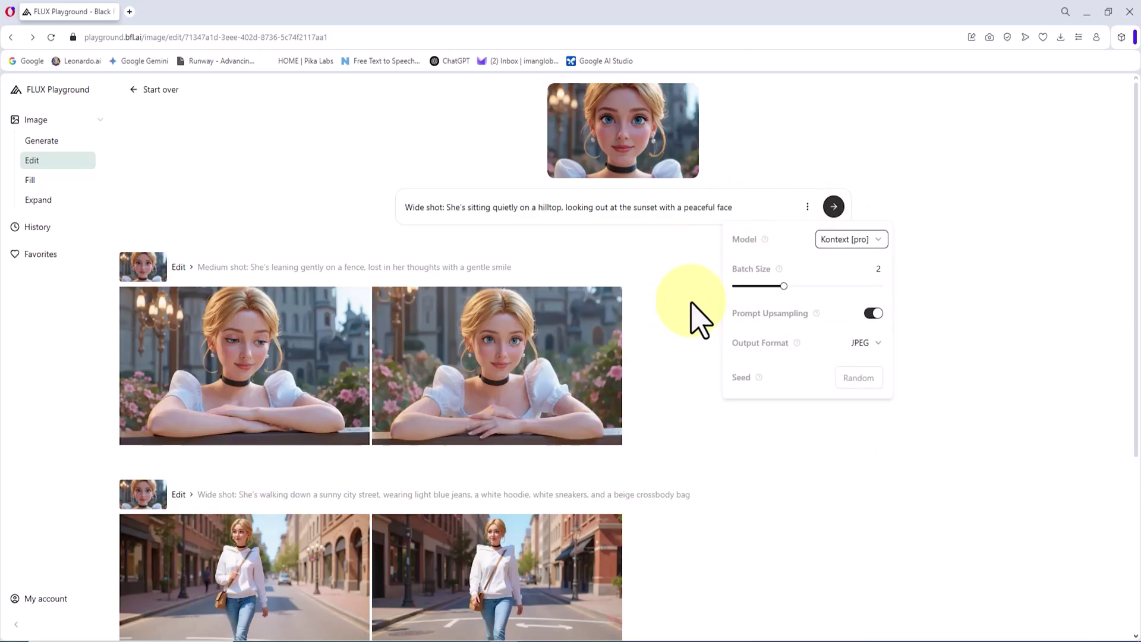
pyautogui.click(673, 423)
pyautogui.click(888, 274)
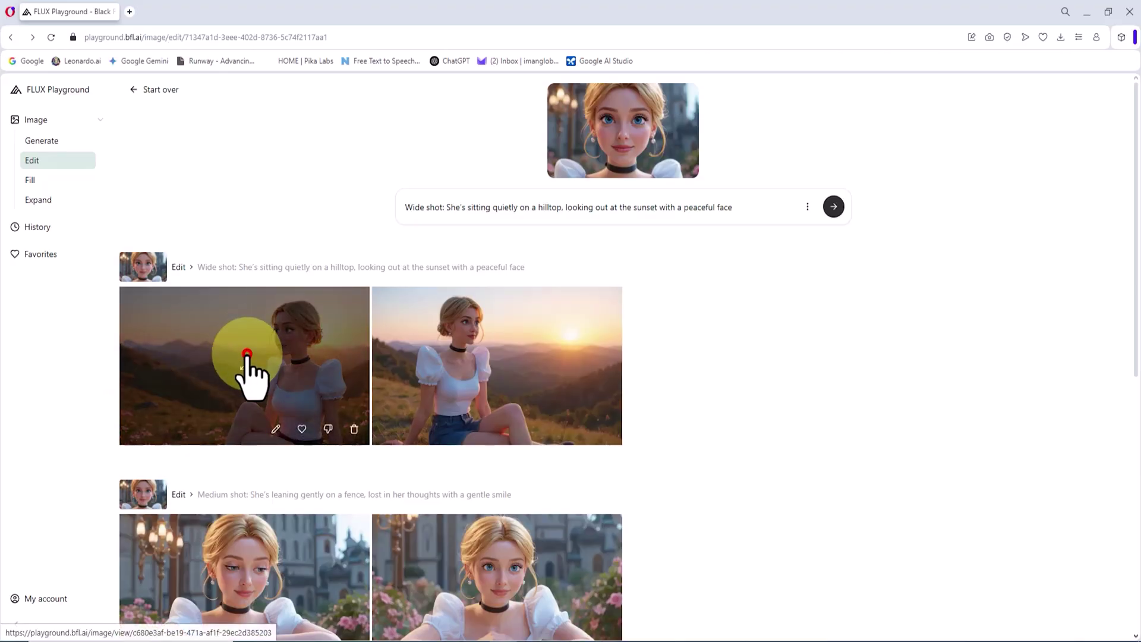
# Download the first sunset hilltop image and check it in Photos
pyautogui.click(247, 356)
pyautogui.click(1082, 100)
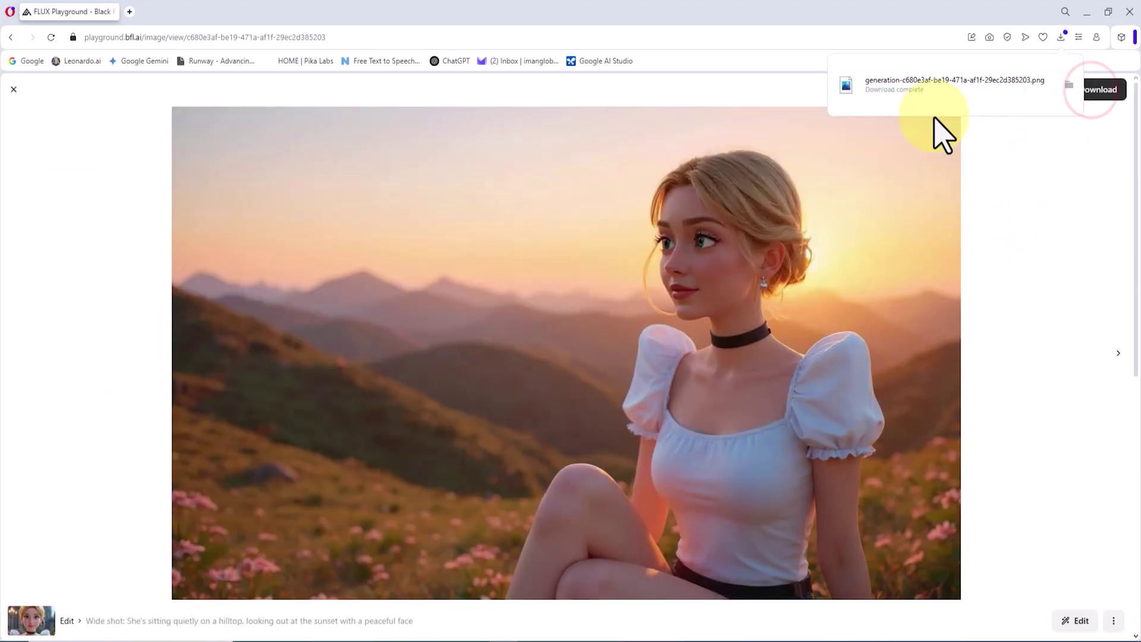
pyautogui.click(938, 92)
pyautogui.scroll(3, 802, 225)
pyautogui.scroll(-3, 853, 239)
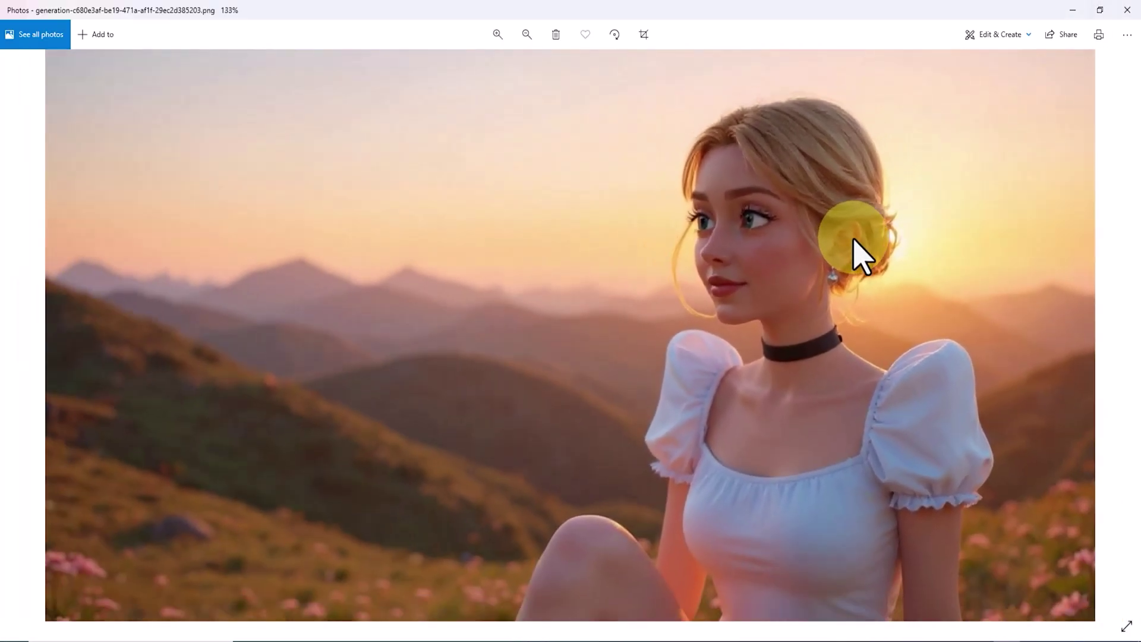
pyautogui.click(1127, 10)
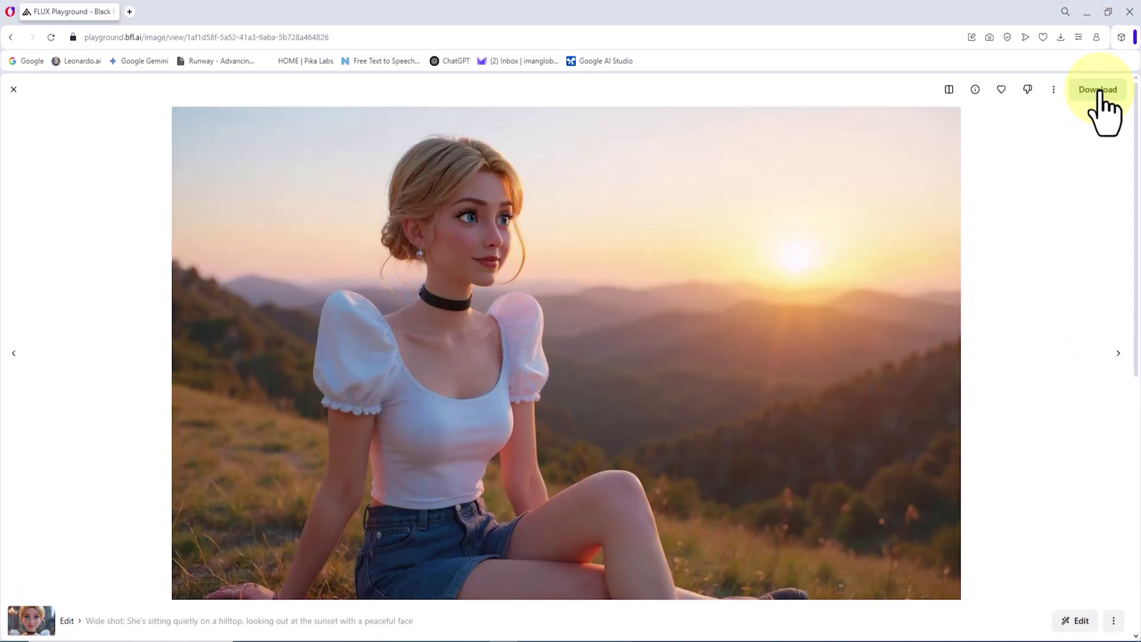
# Download the second sunset image and preview it in Photos
pyautogui.click(1099, 89)
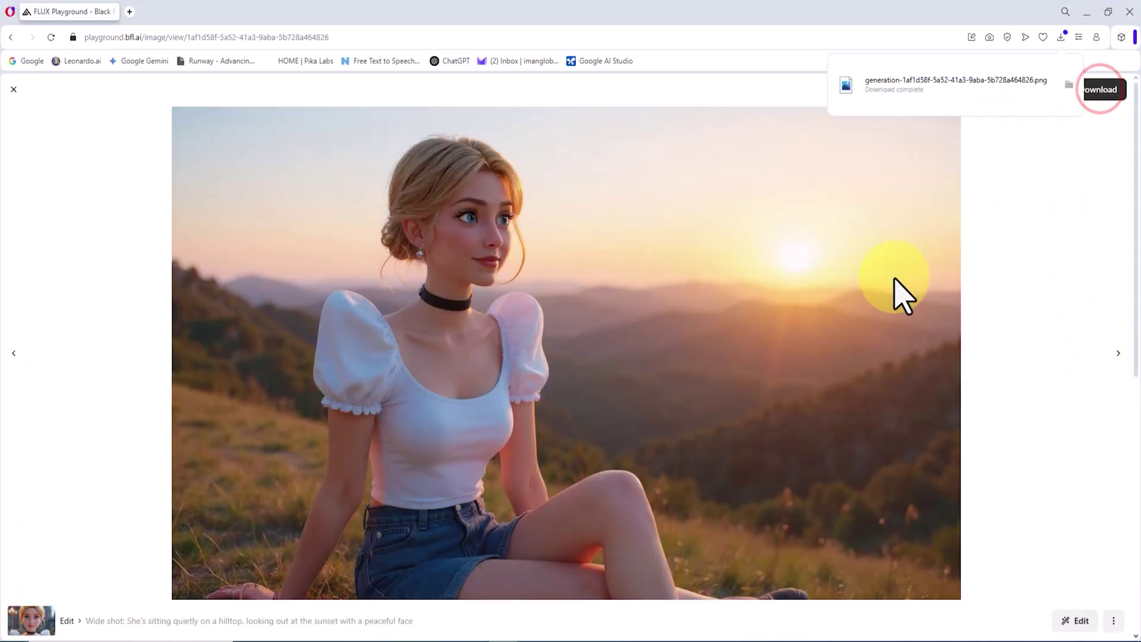
pyautogui.click(957, 86)
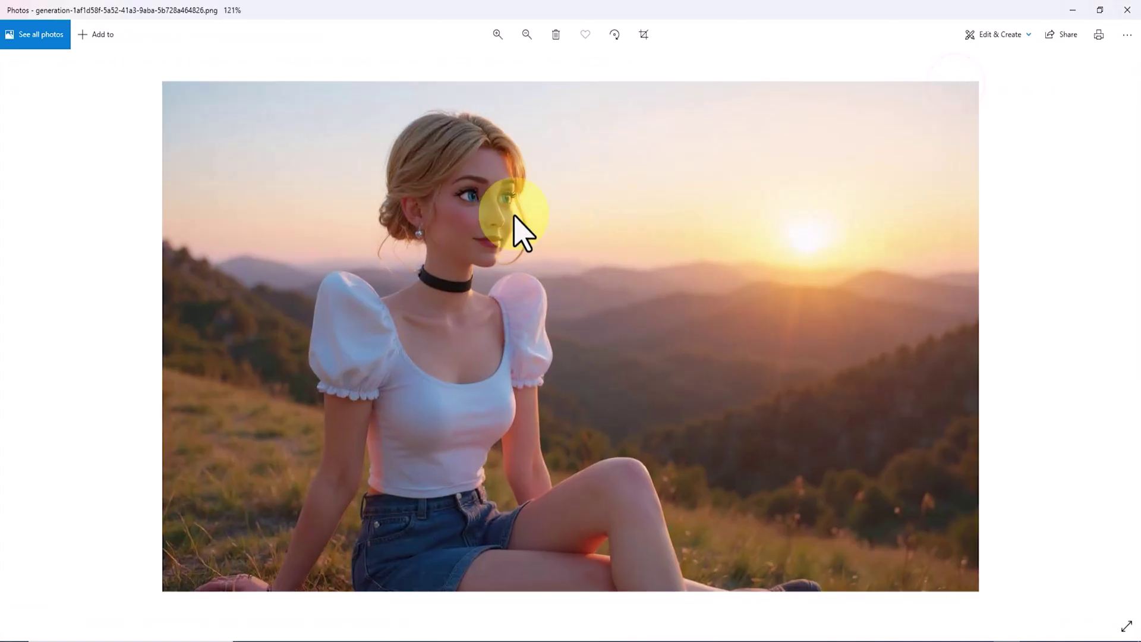
pyautogui.scroll(3, 529, 214)
pyautogui.click(534, 204)
pyautogui.scroll(-4, 386, 273)
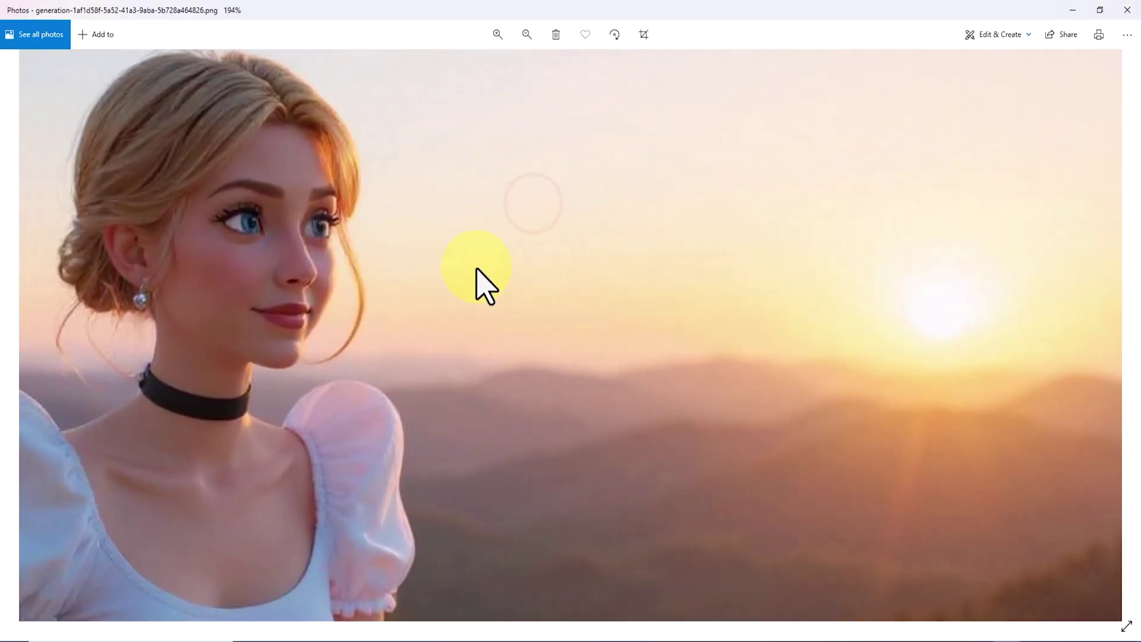